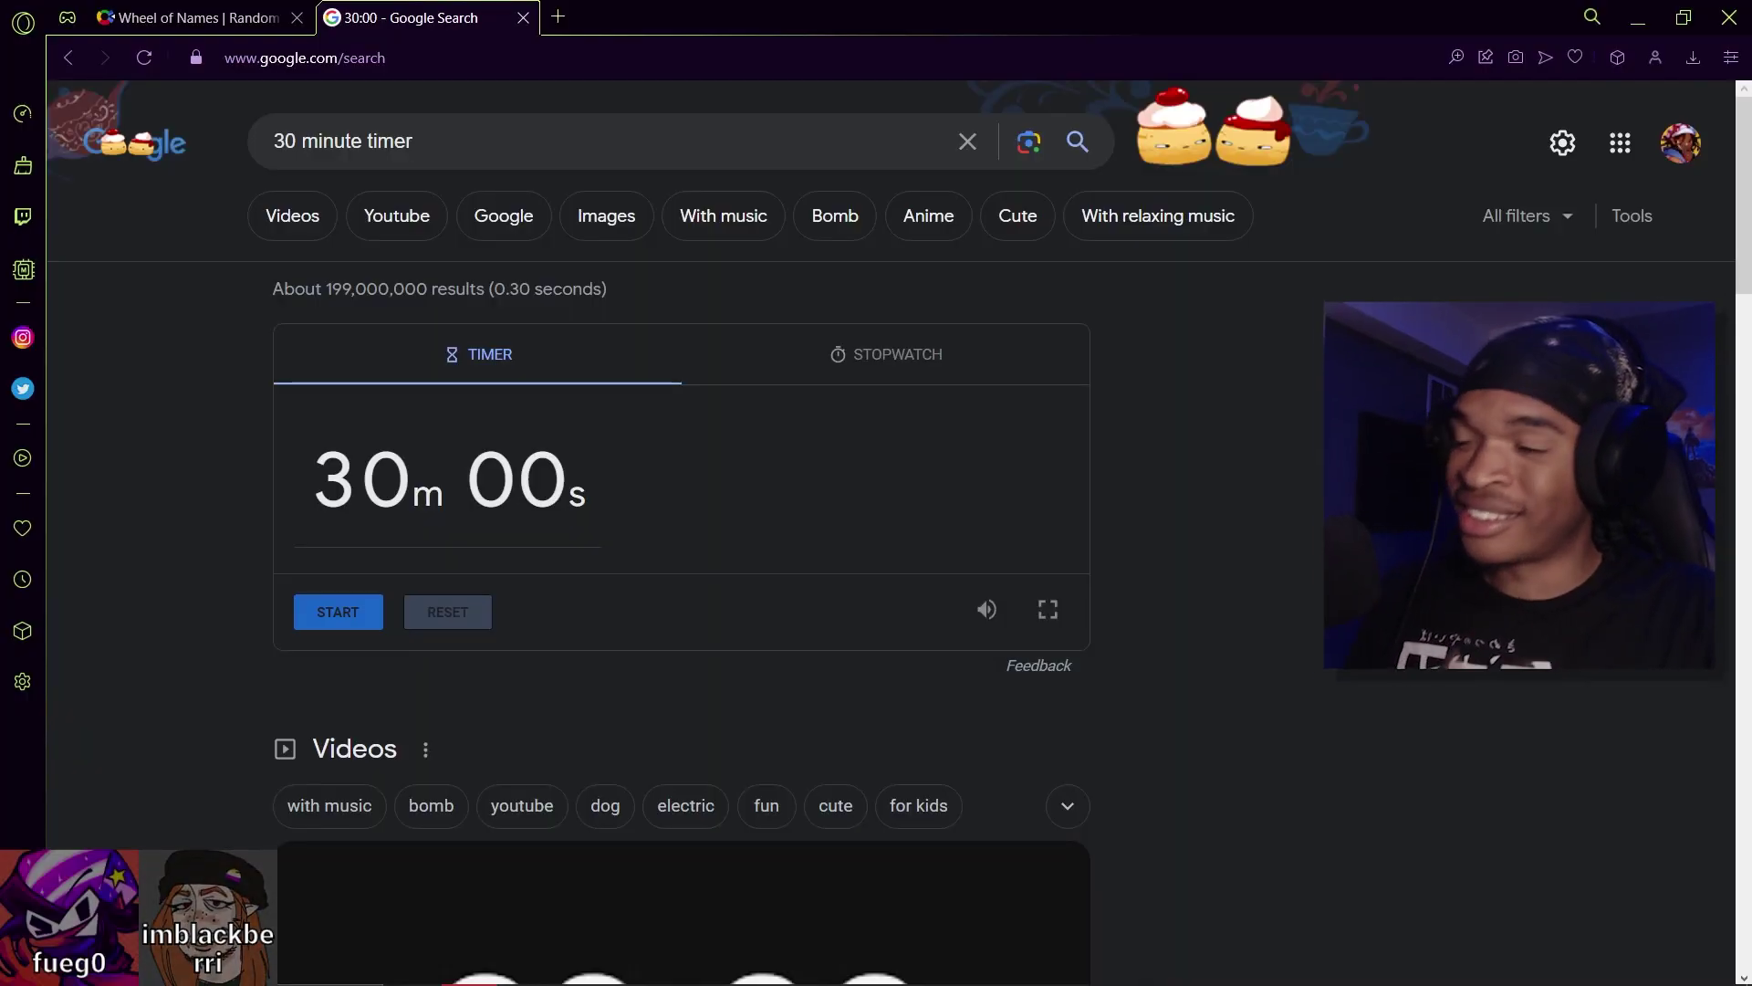
Step: Start the 30-minute timer and look up "lalal ai" in a new browser tab
key("space")
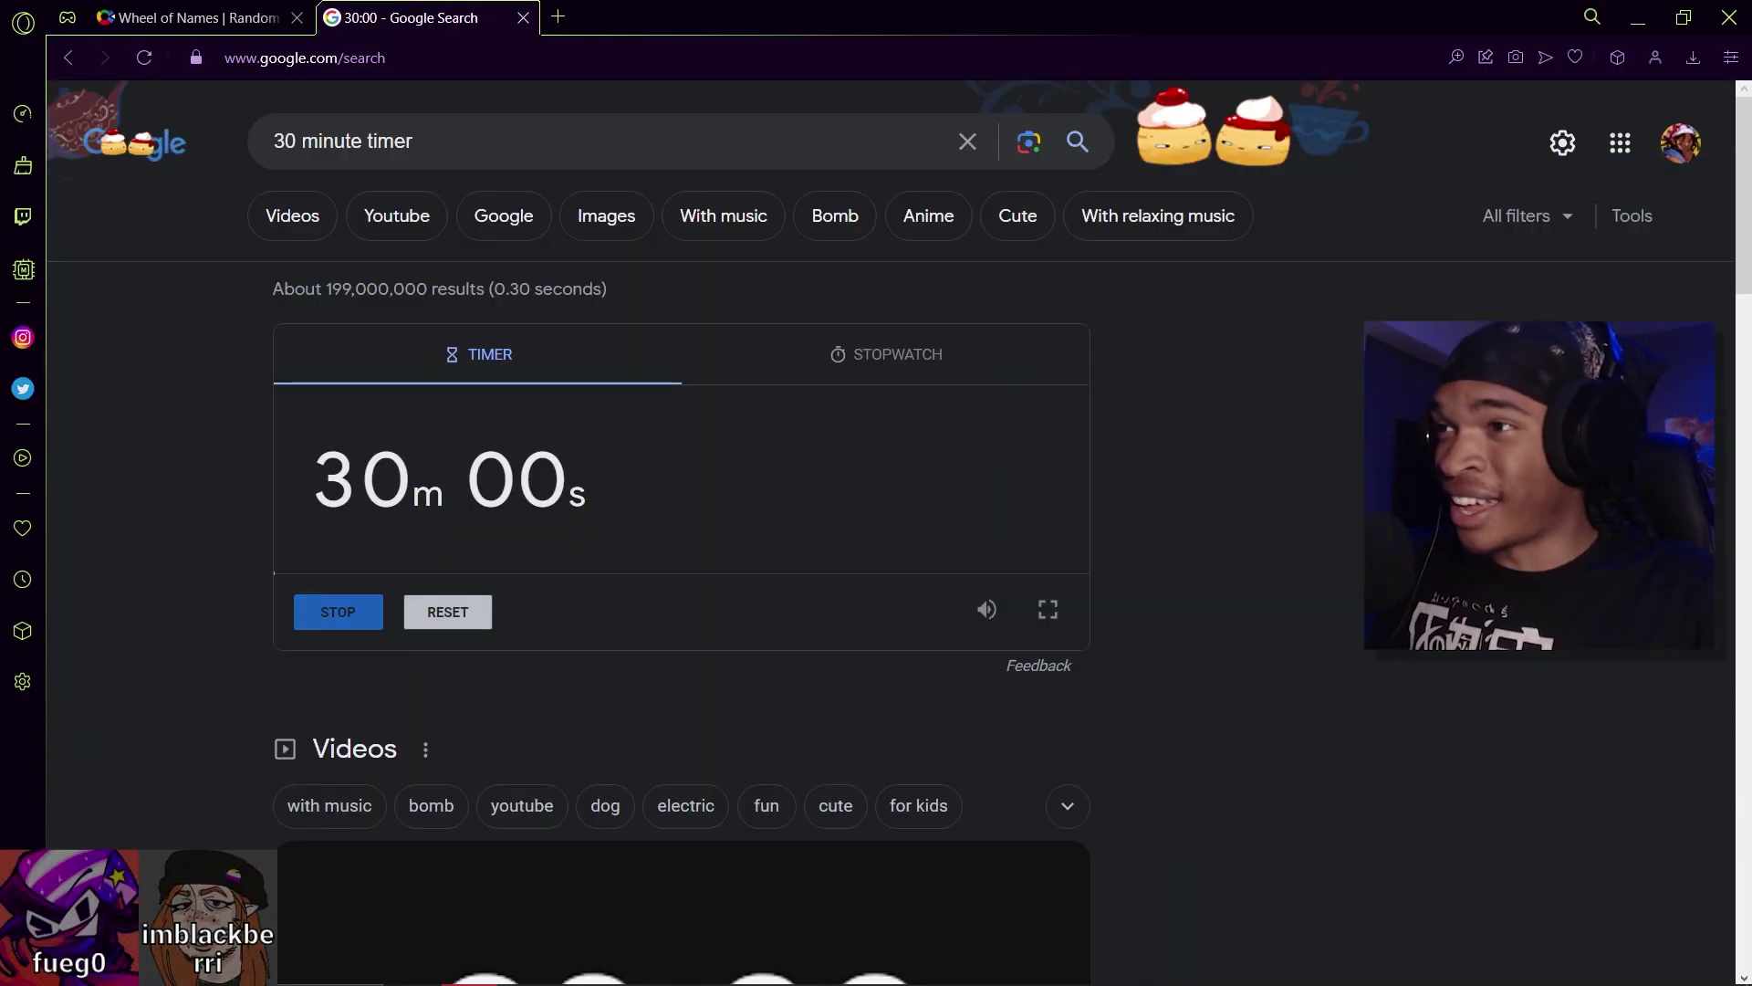
key("ctrl+t")
type("lalal ai")
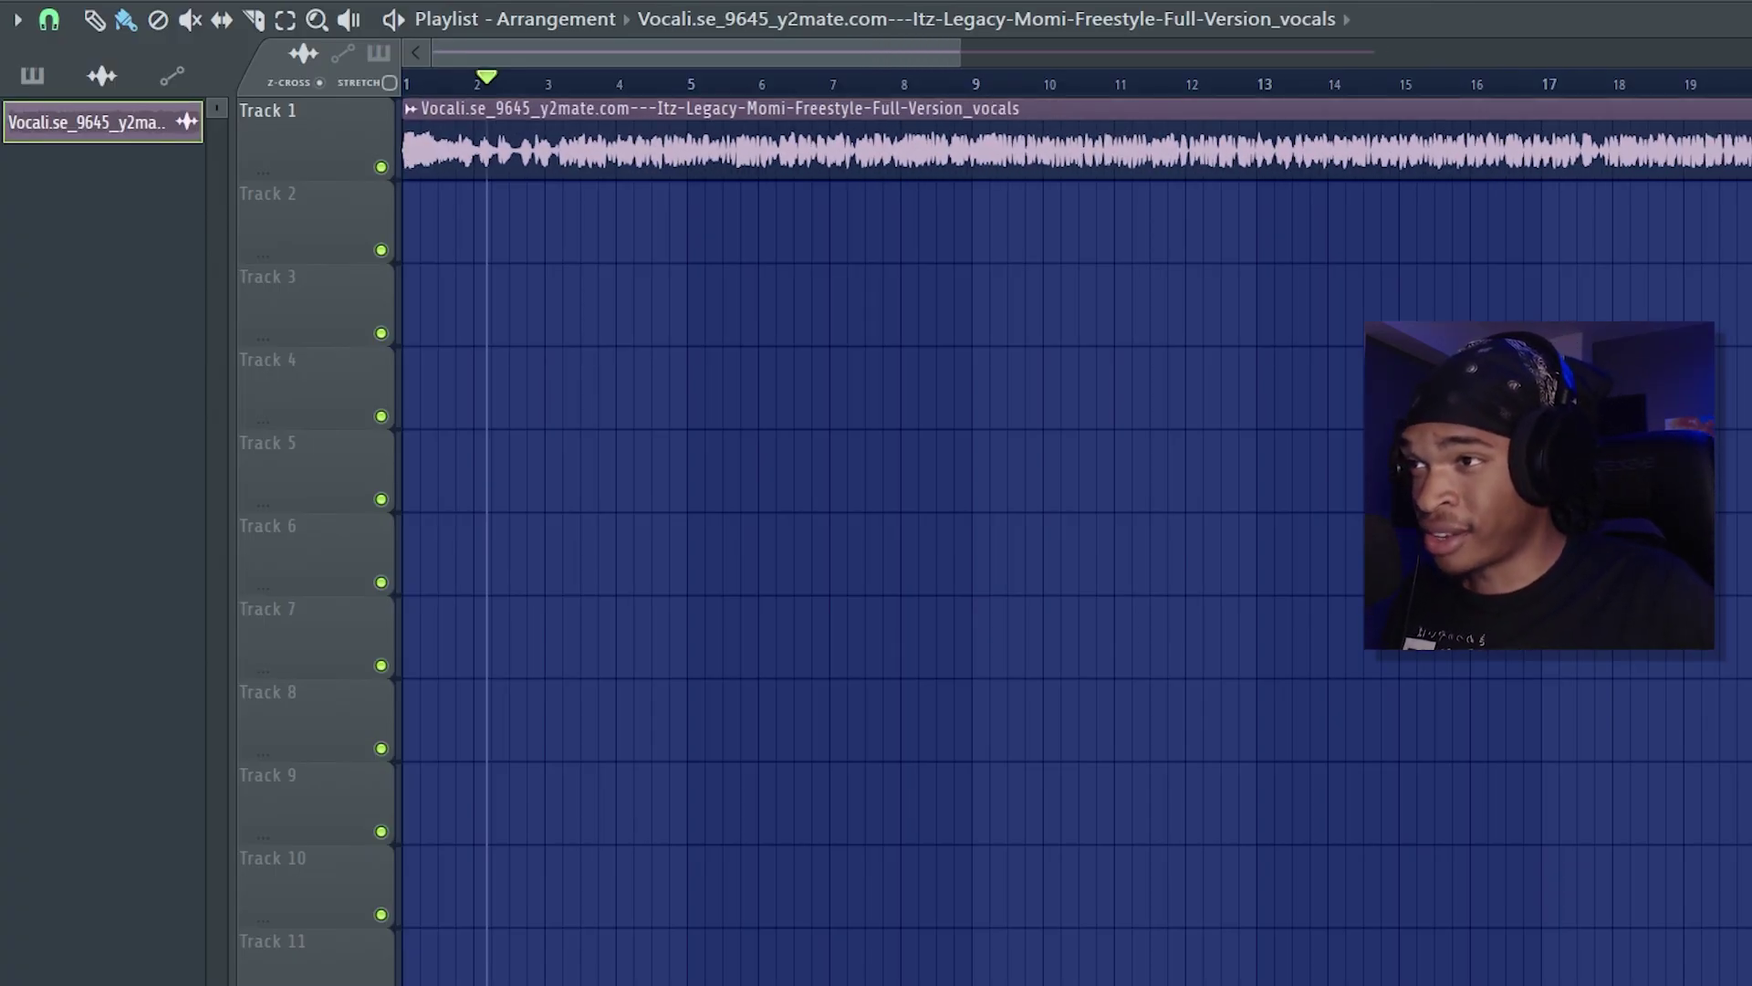
Step: In FL Studio, play the Itz-Legacy-Momi-Freestyle vocals on Track 1 and inspect the start of the waveform
key("space")
scroll(878, 456, "up", 5)
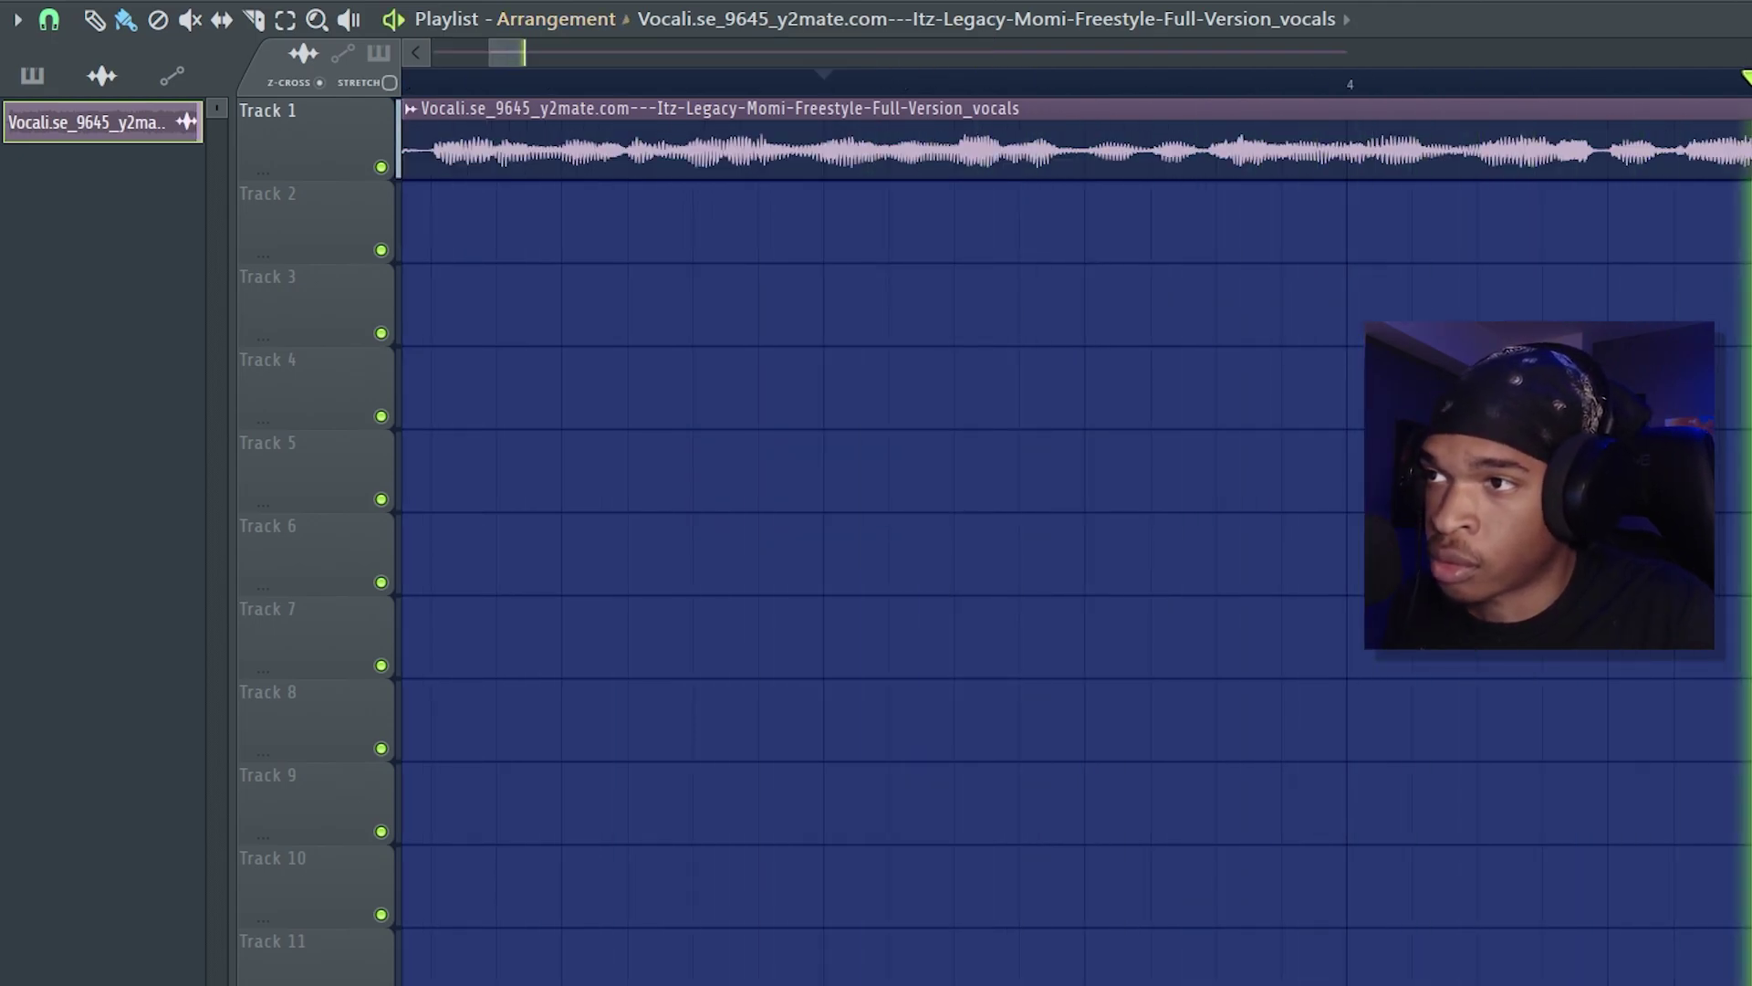
scroll(878, 456, "down", 5)
left_click(986, 18)
key("Escape")
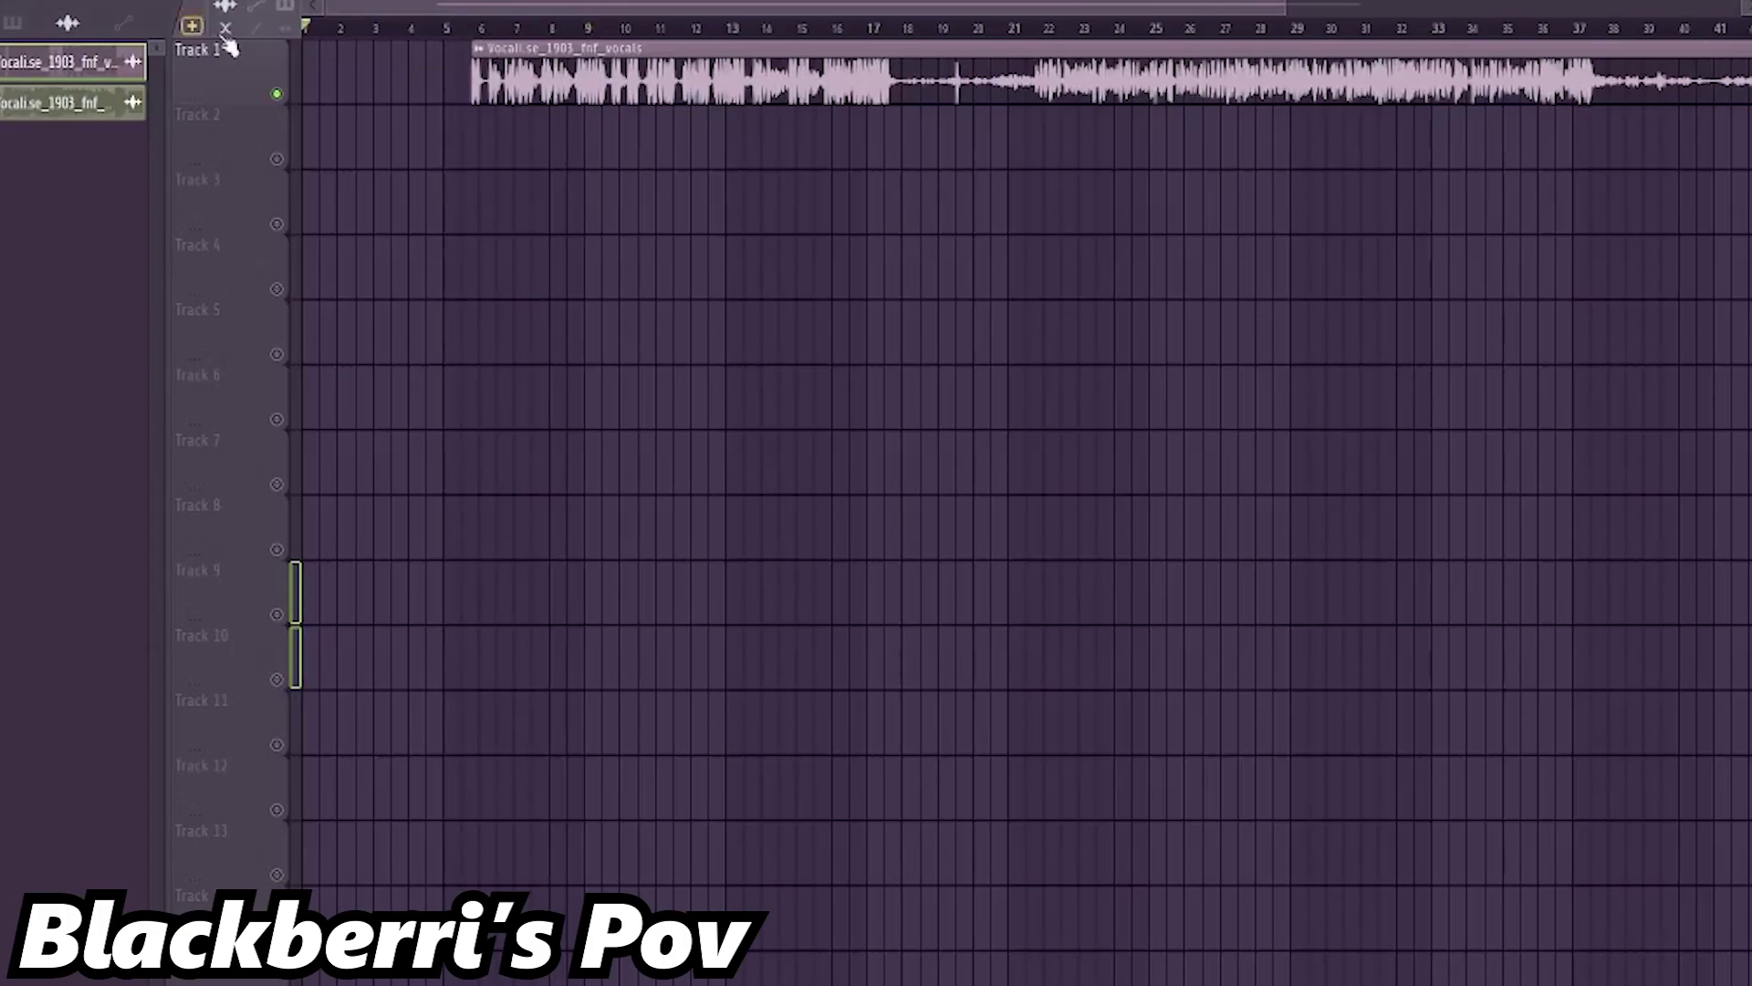
Step: Move the fnf_vocals clip on Track 1 earlier, towards the start of the playlist
left_click(477, 48)
left_click(724, 65)
left_click_drag(724, 67, 558, 66)
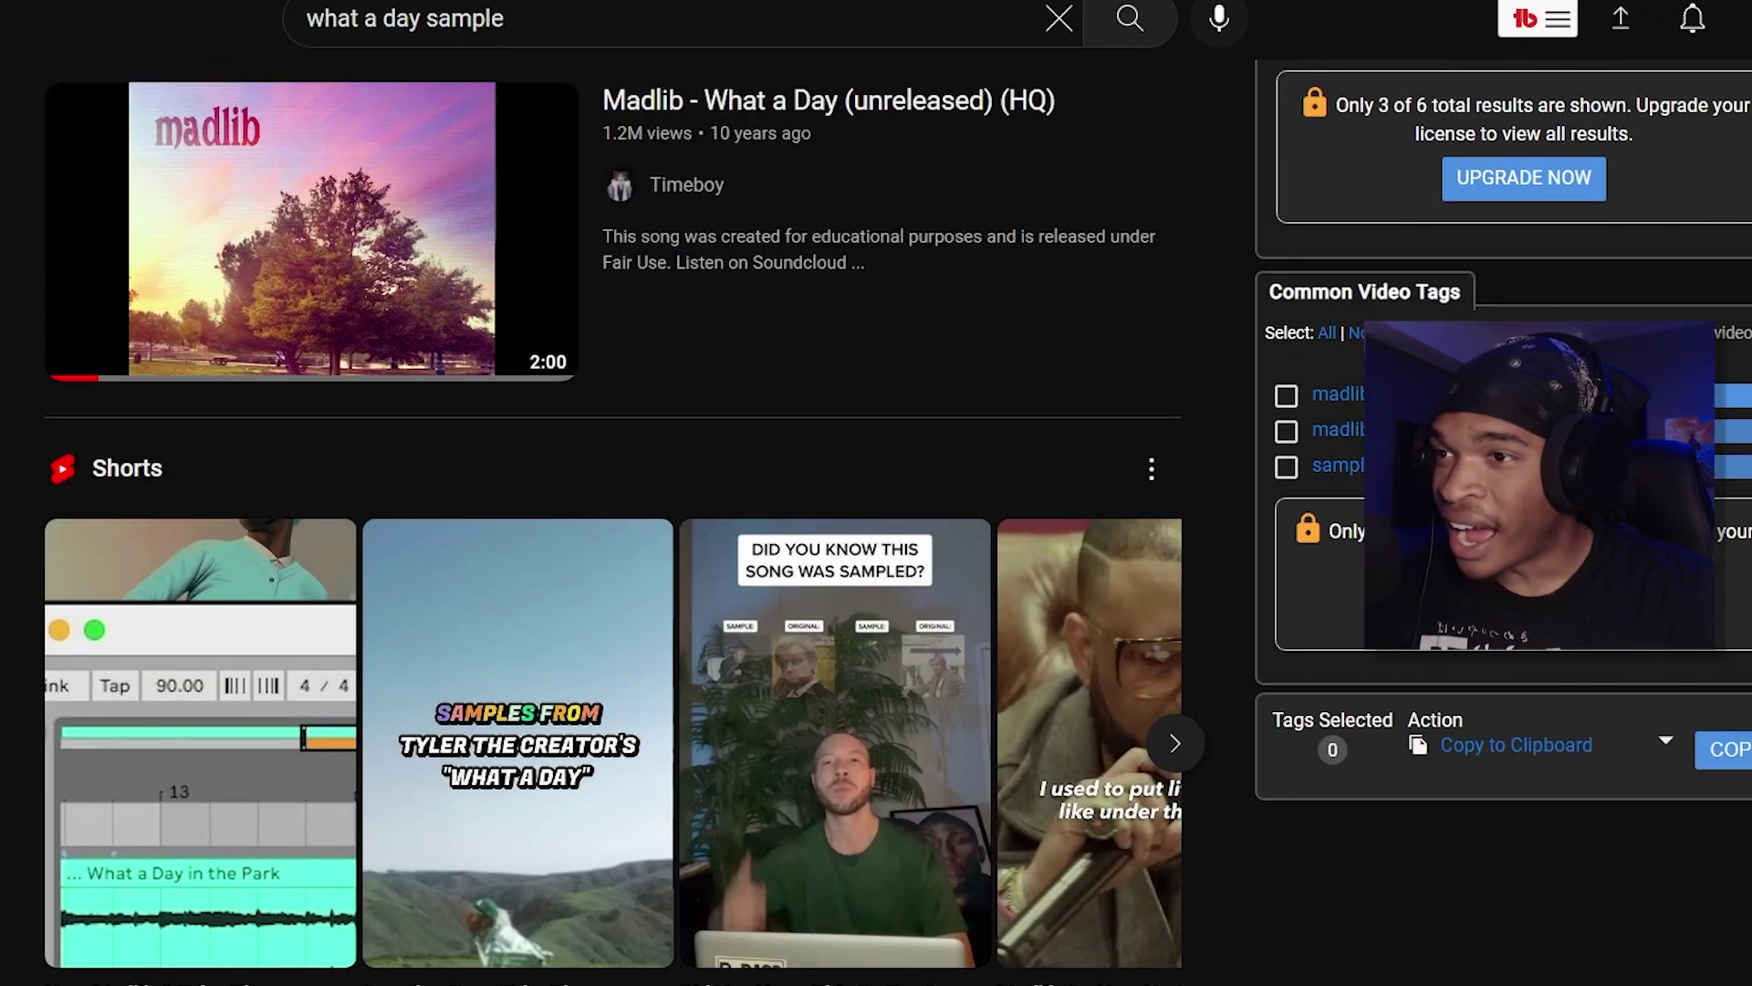
Step: Look through the YouTube results for "what a day sample" and download Michal Urbaniak's A Day In The Park as audio from y2mate.com
scroll(612, 521, "down", 3)
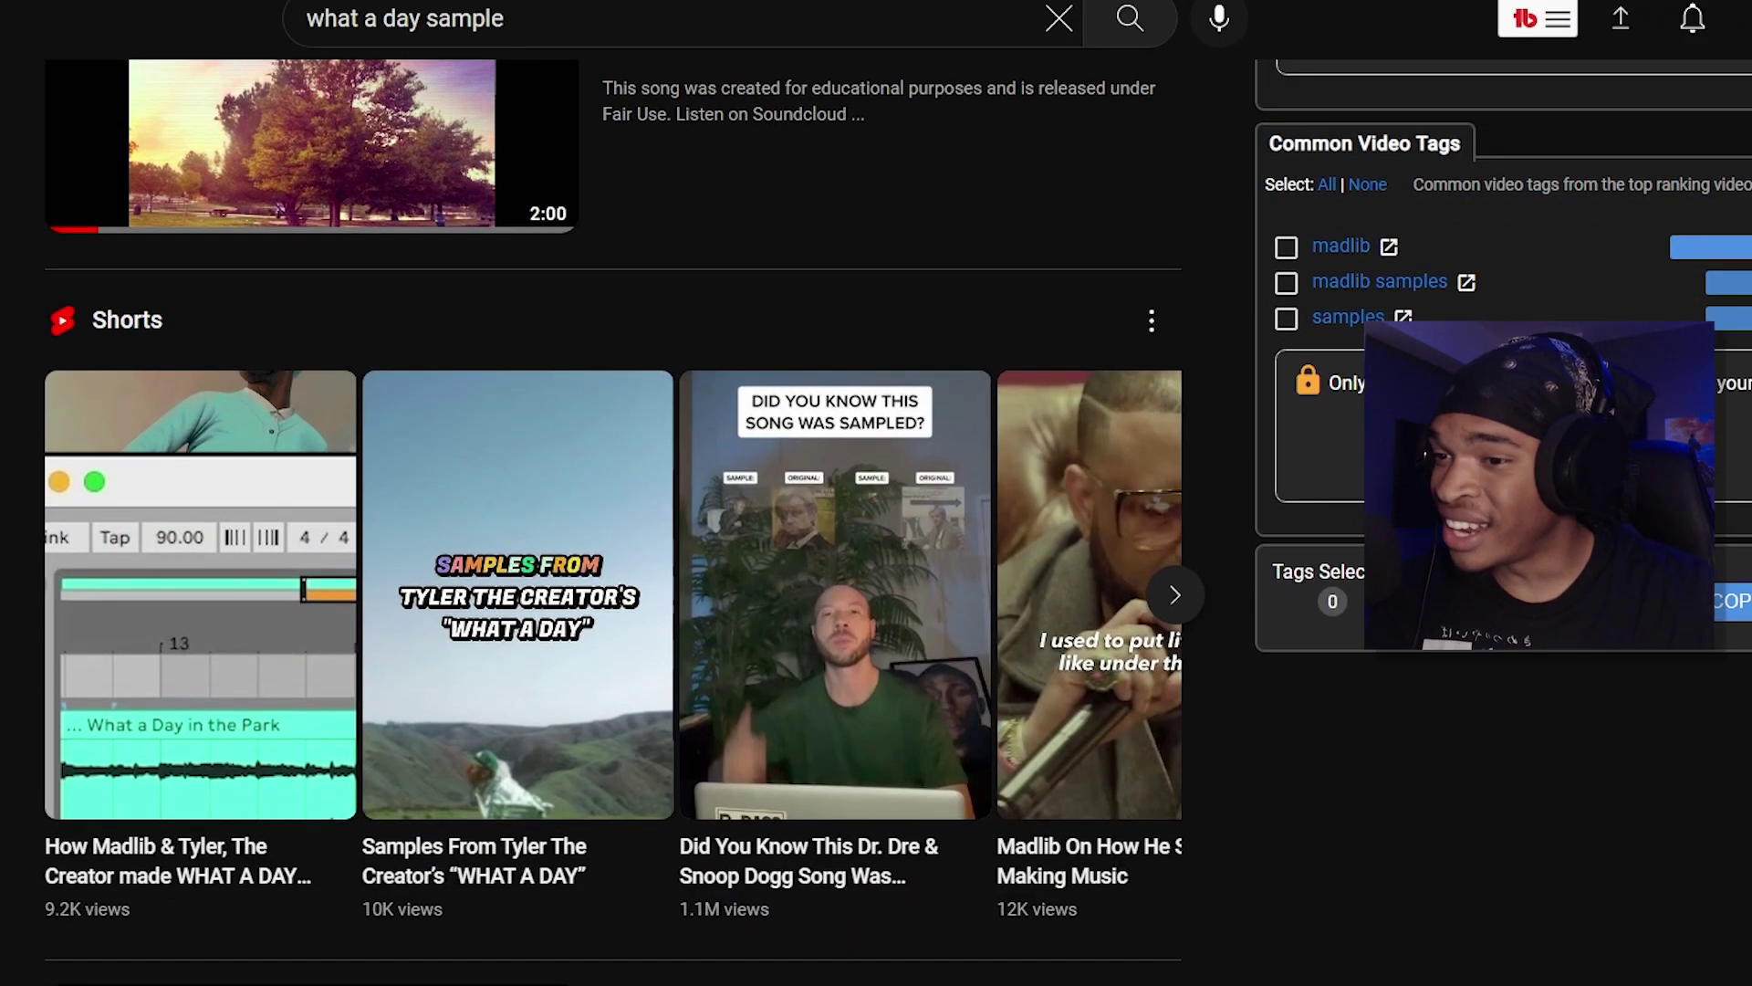
scroll(612, 520, "down", 2)
scroll(613, 521, "up", 8)
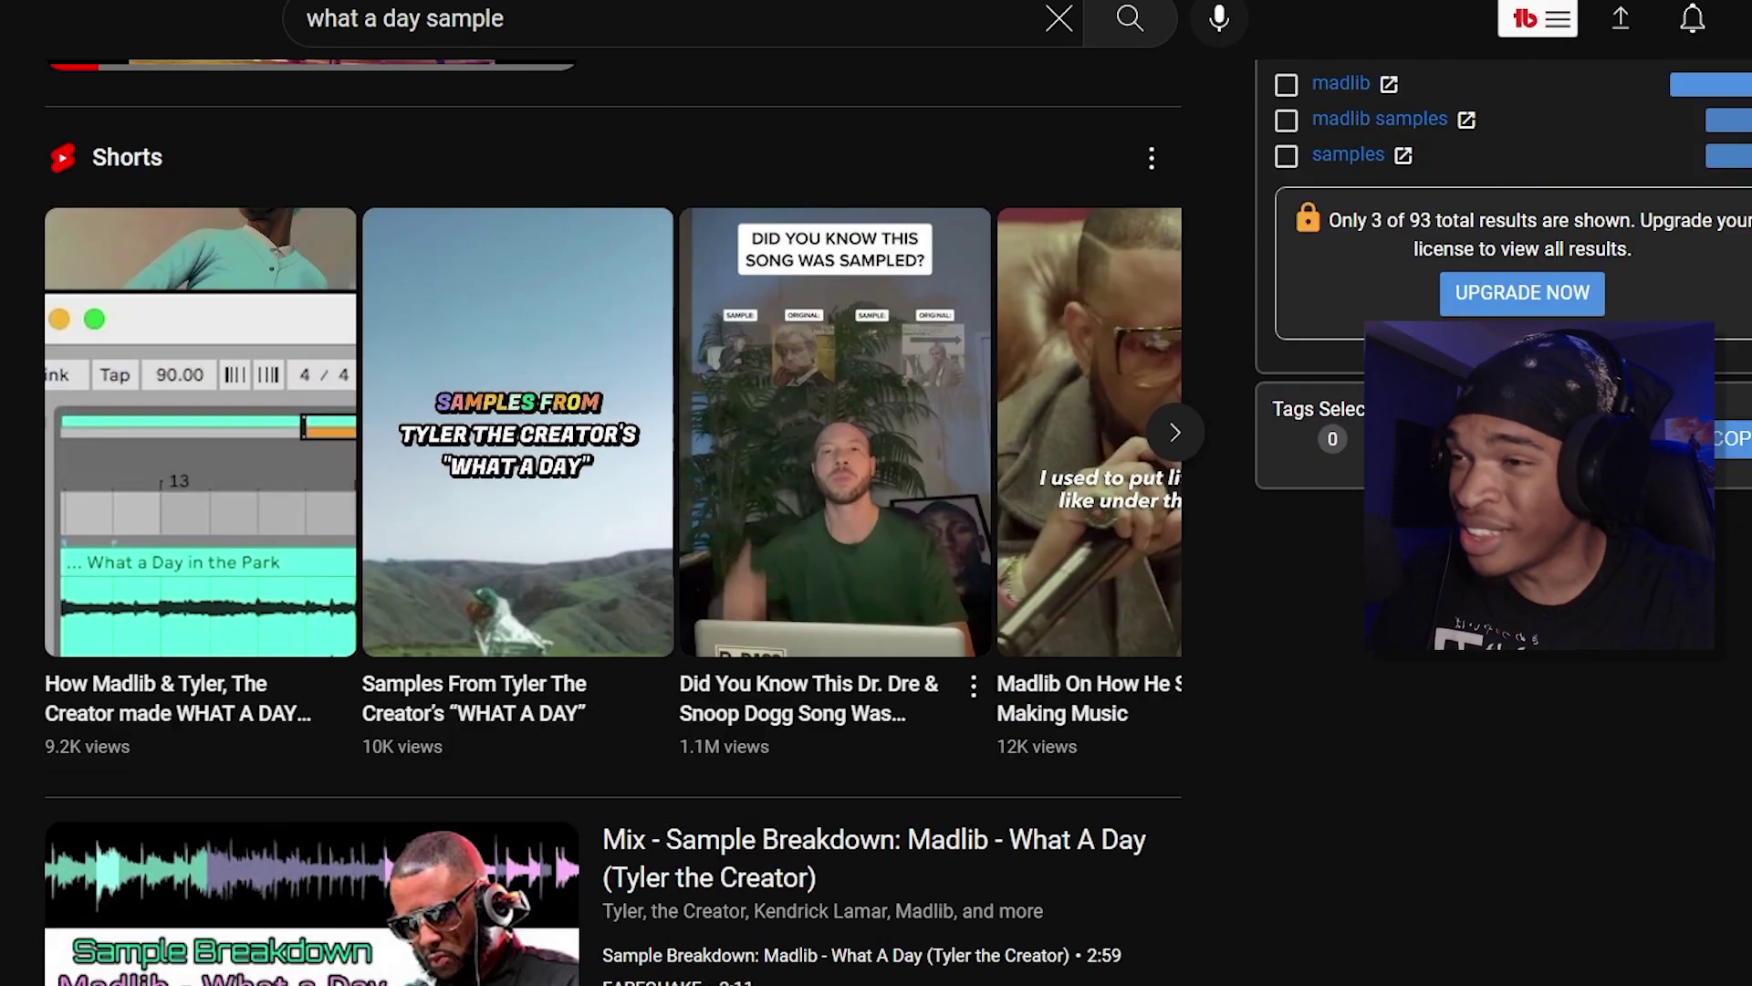
scroll(613, 520, "down", 6)
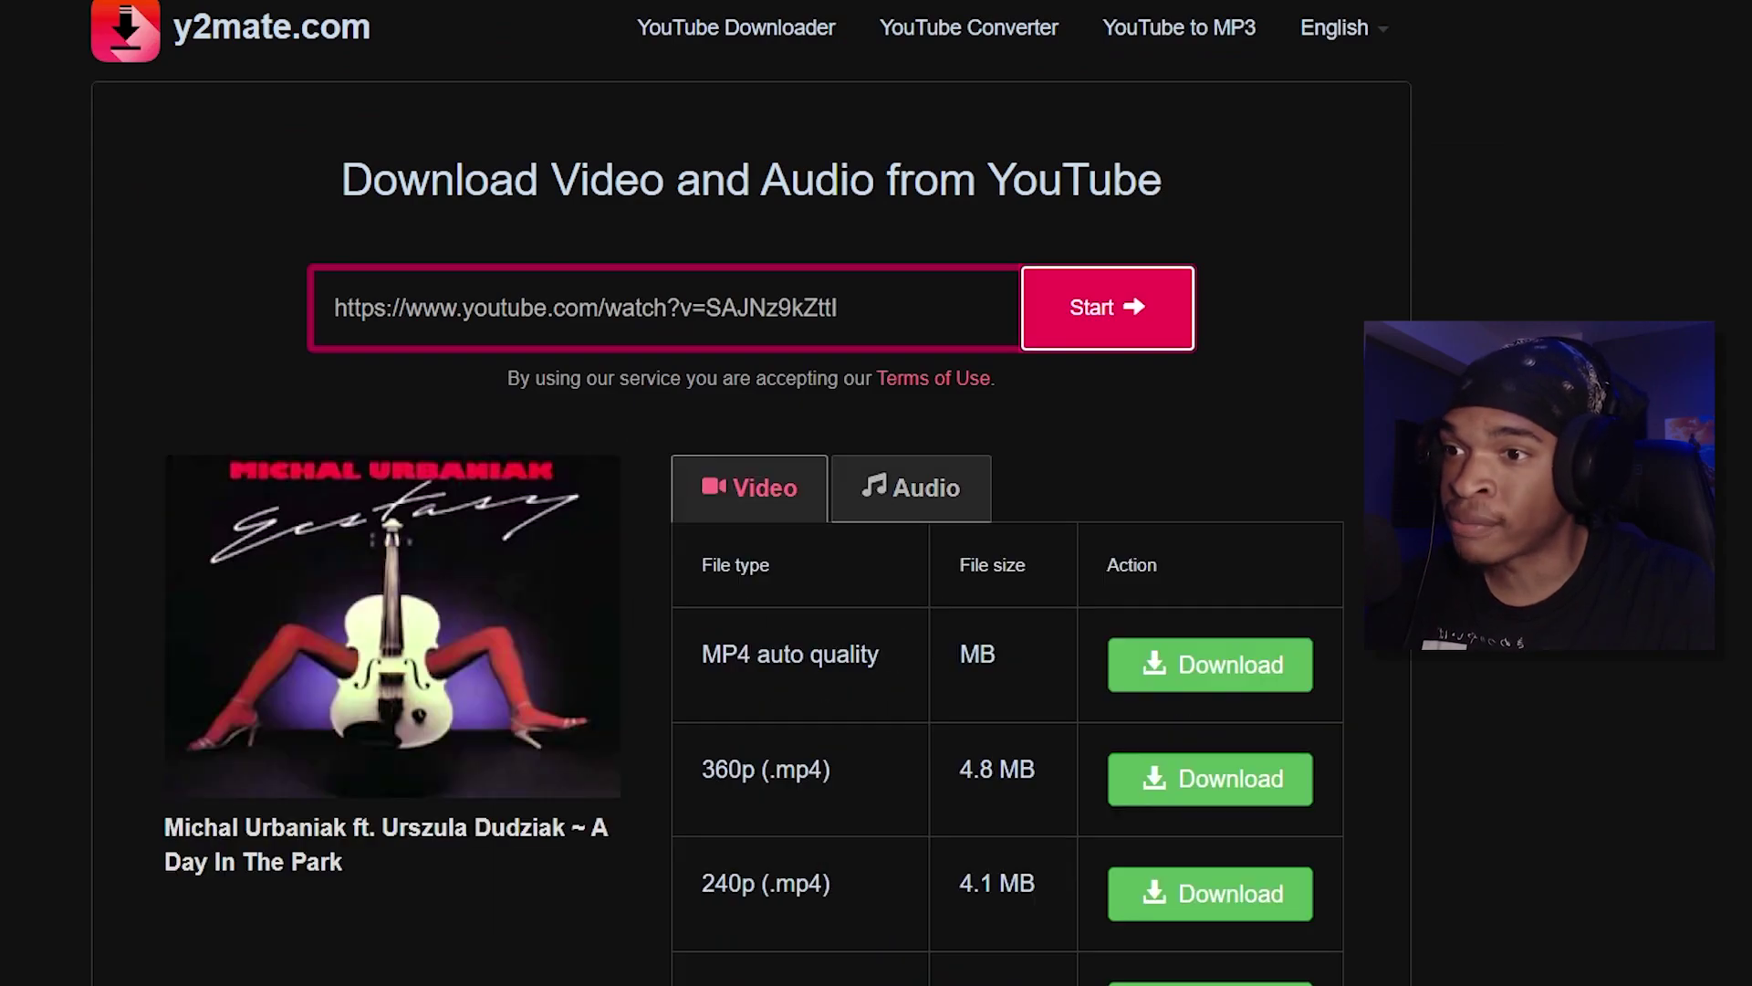
left_click(907, 485)
left_click(1207, 664)
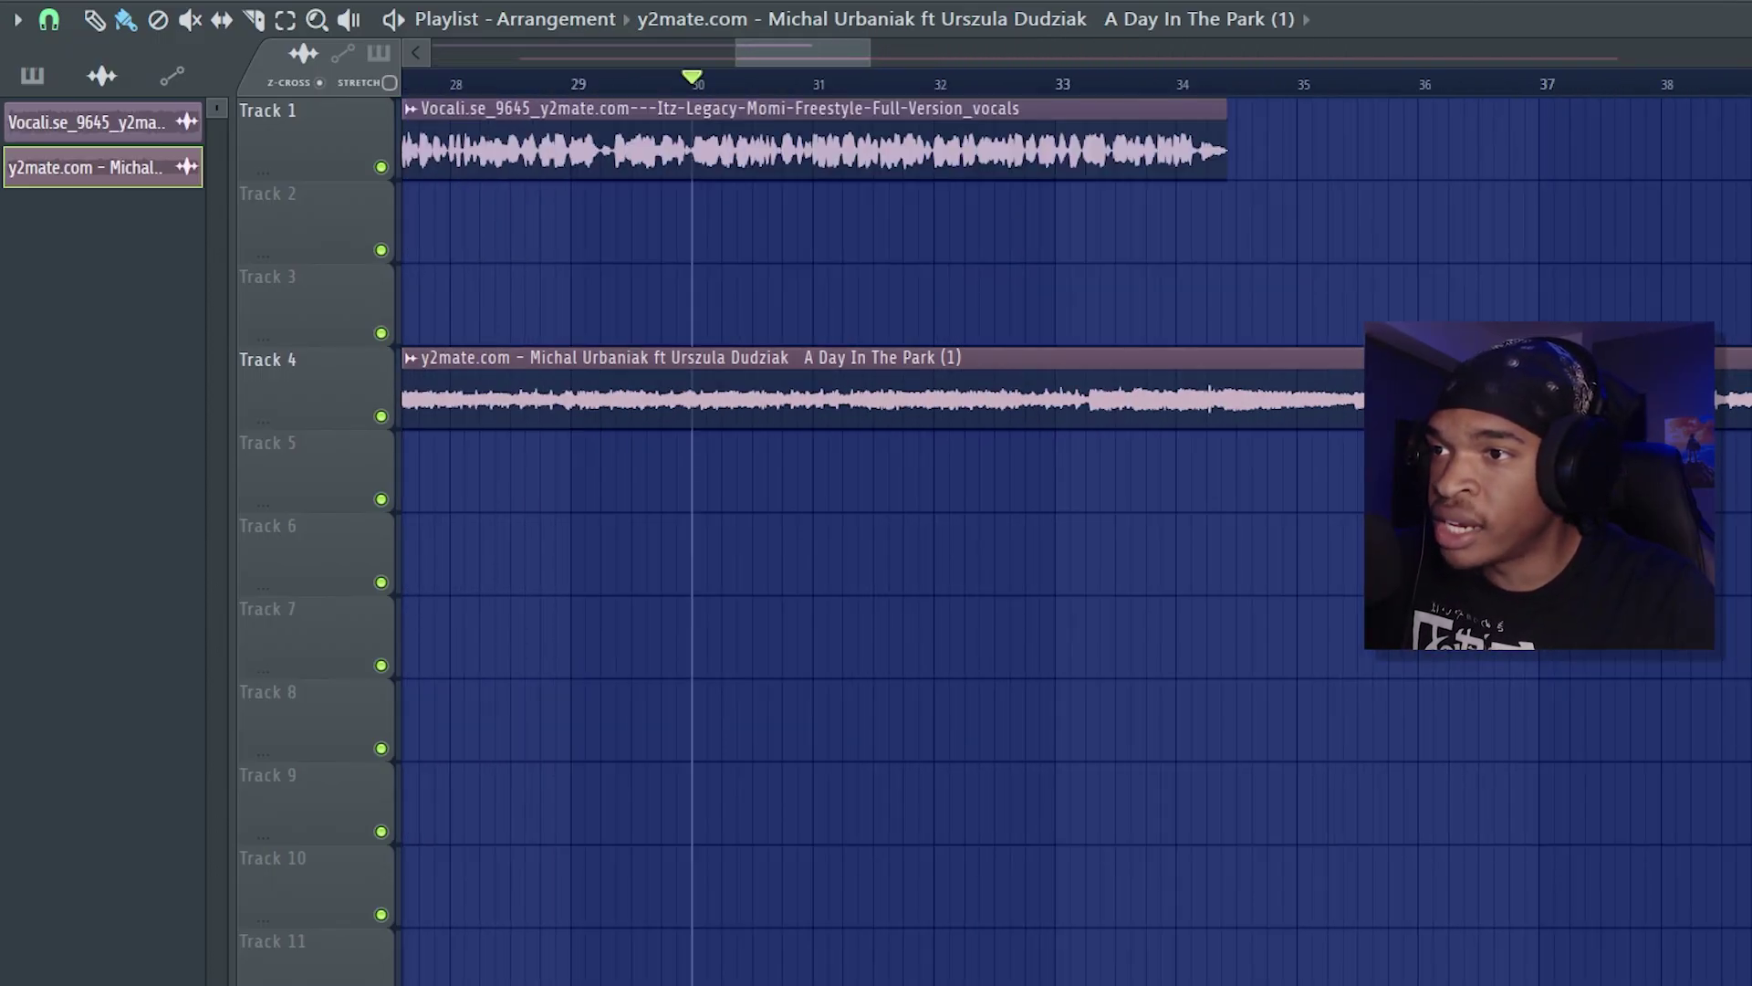
Step: In FL Studio, play the freestyle vocals from bar 30, and solo Track 4 holding the A Day In The Park sample
key("space")
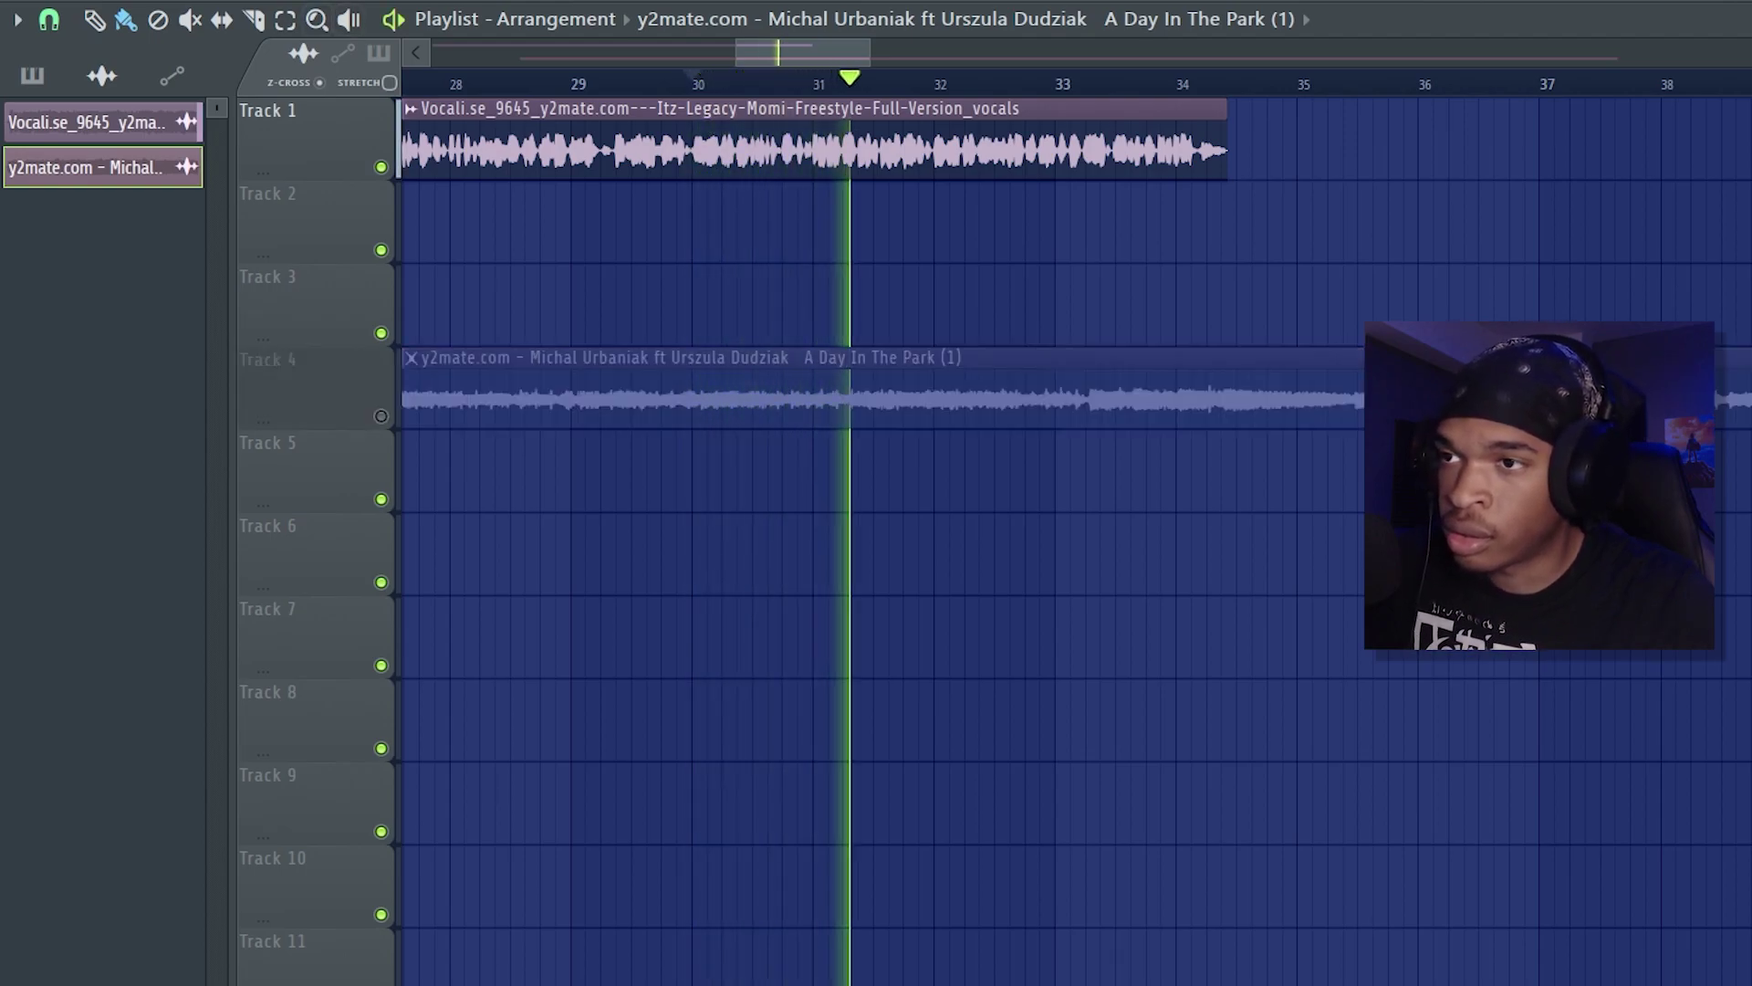
scroll(1077, 538, "down", 4)
key("space")
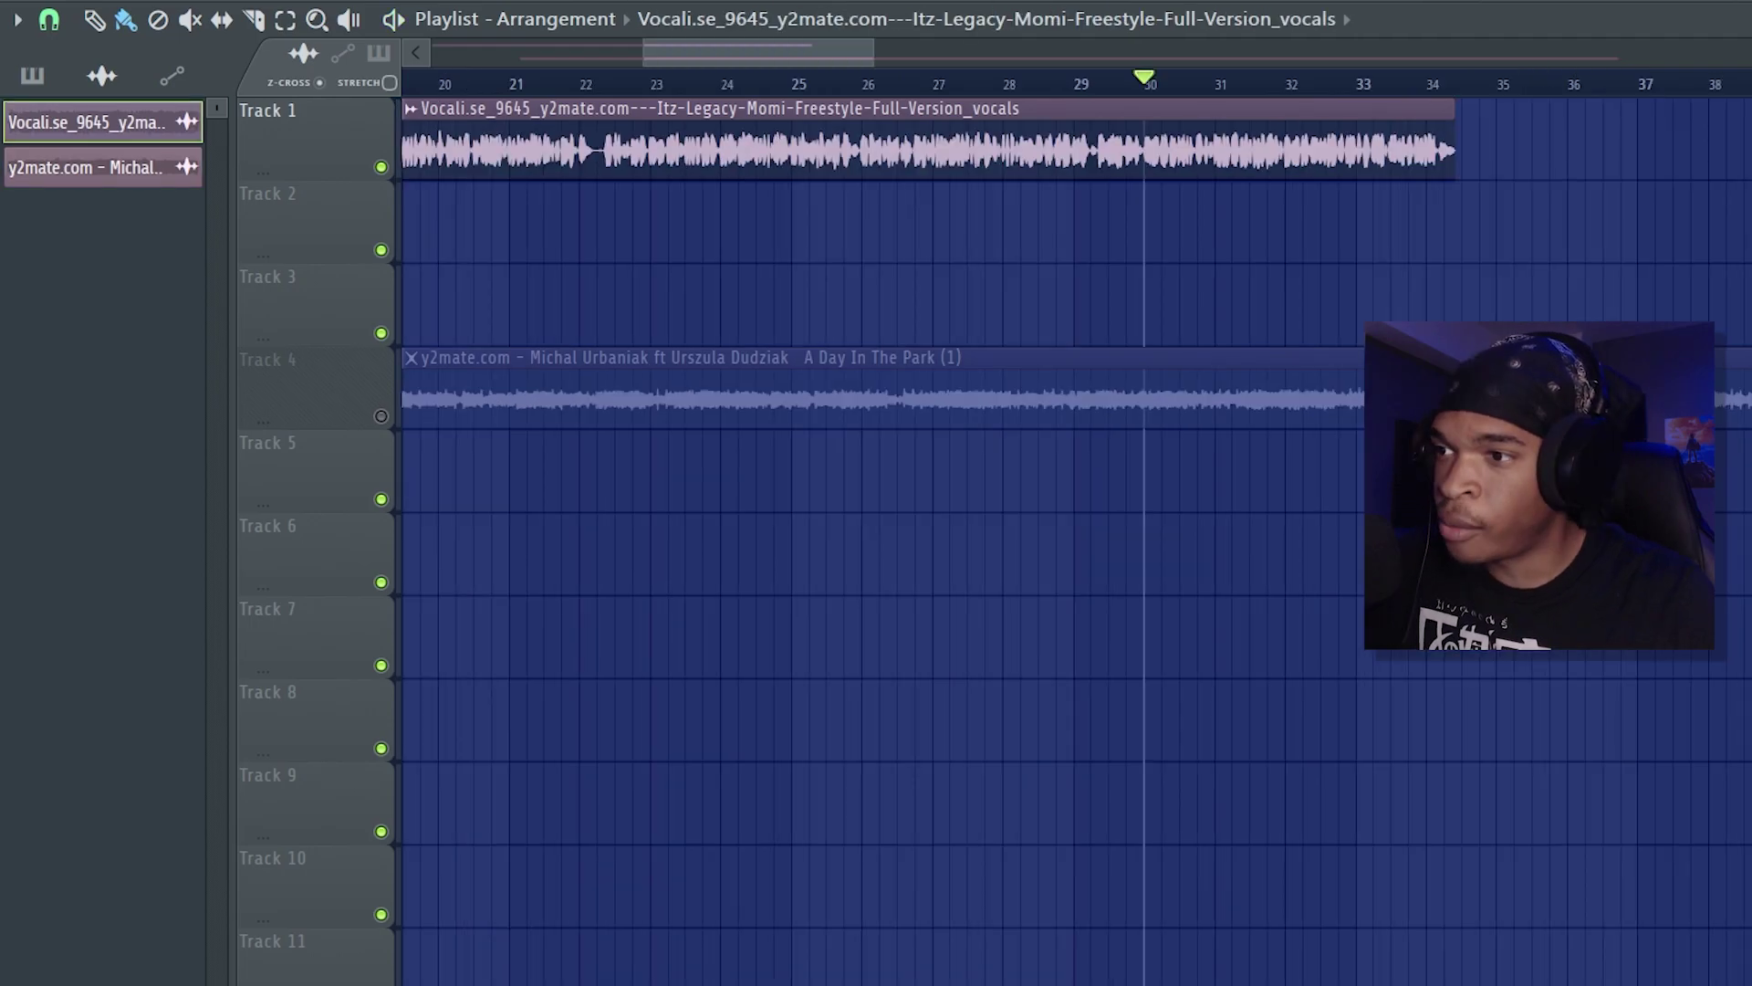
right_click(381, 417)
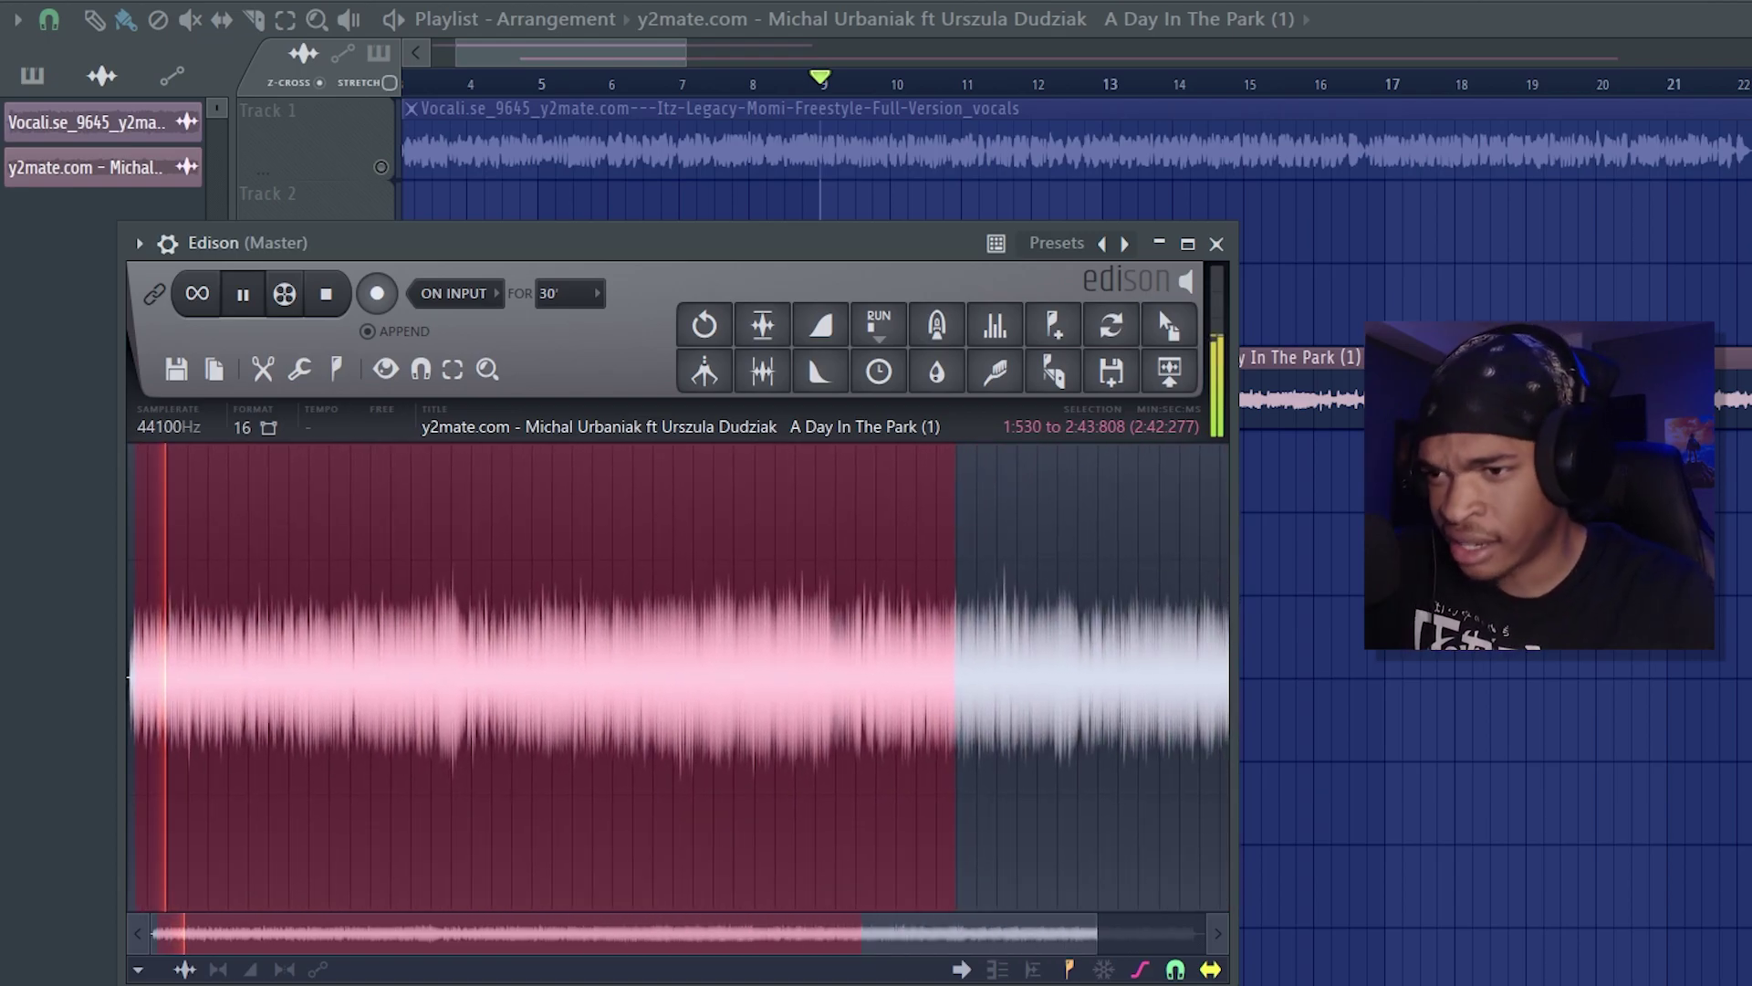
scroll(677, 675, "up", 3)
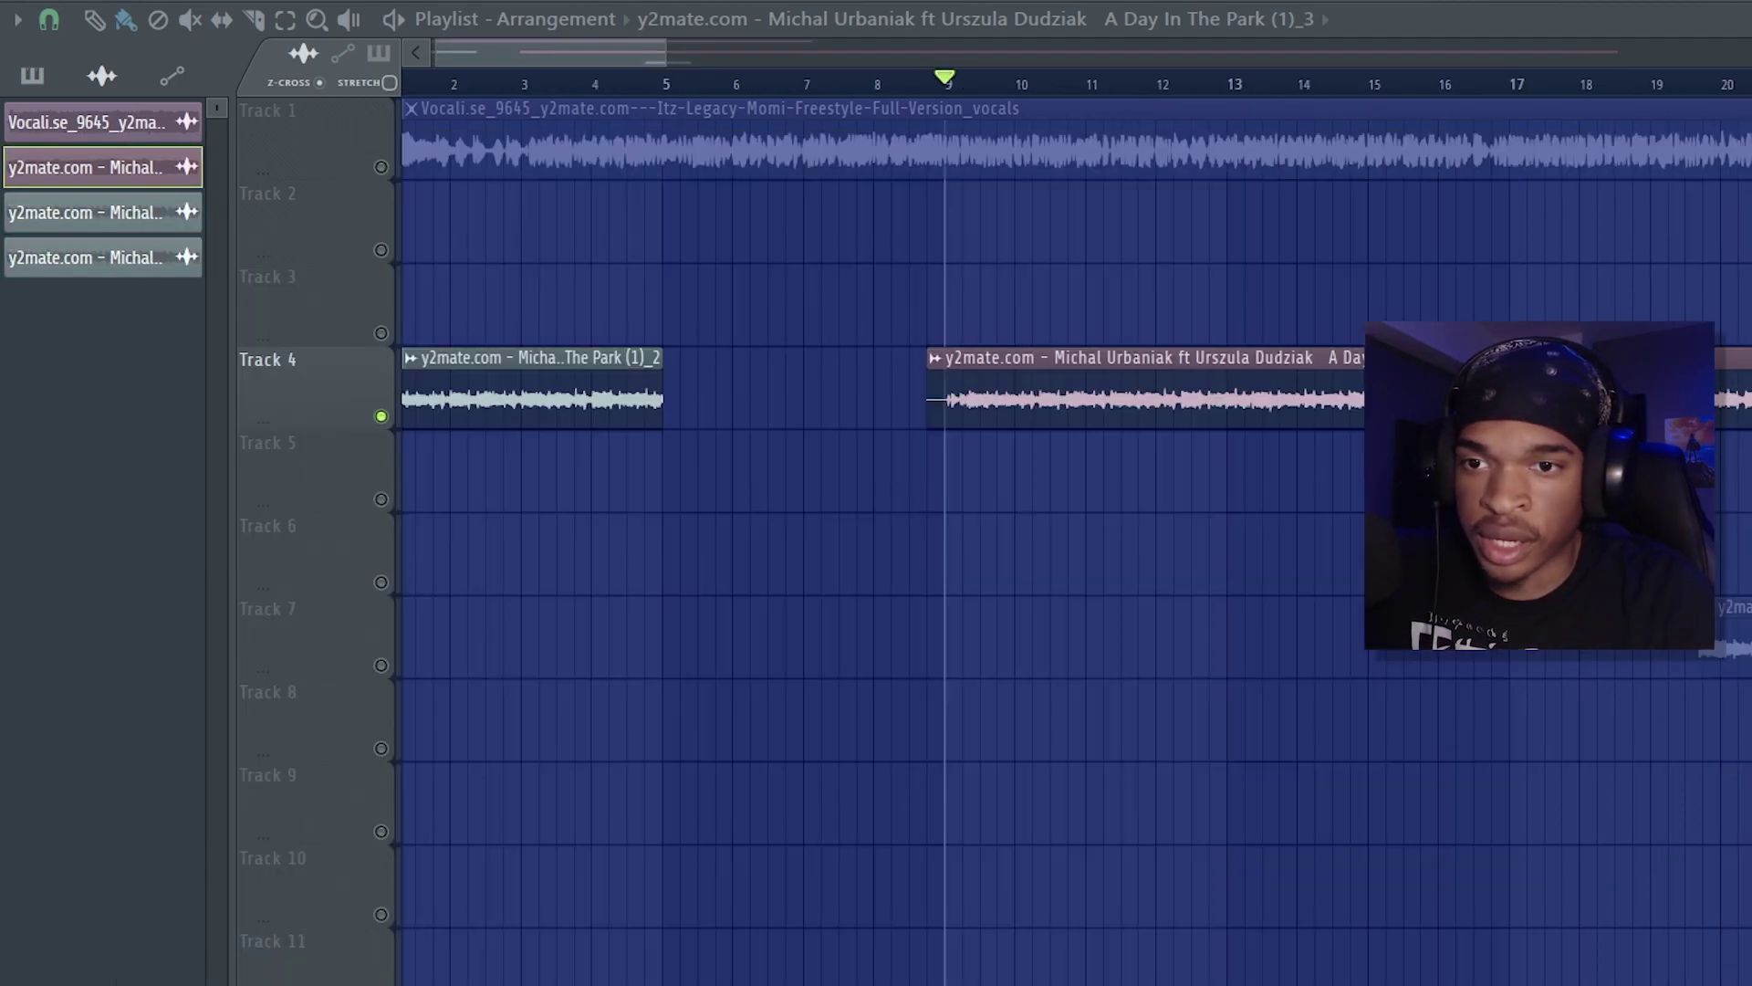
scroll(1077, 549, "up", 3)
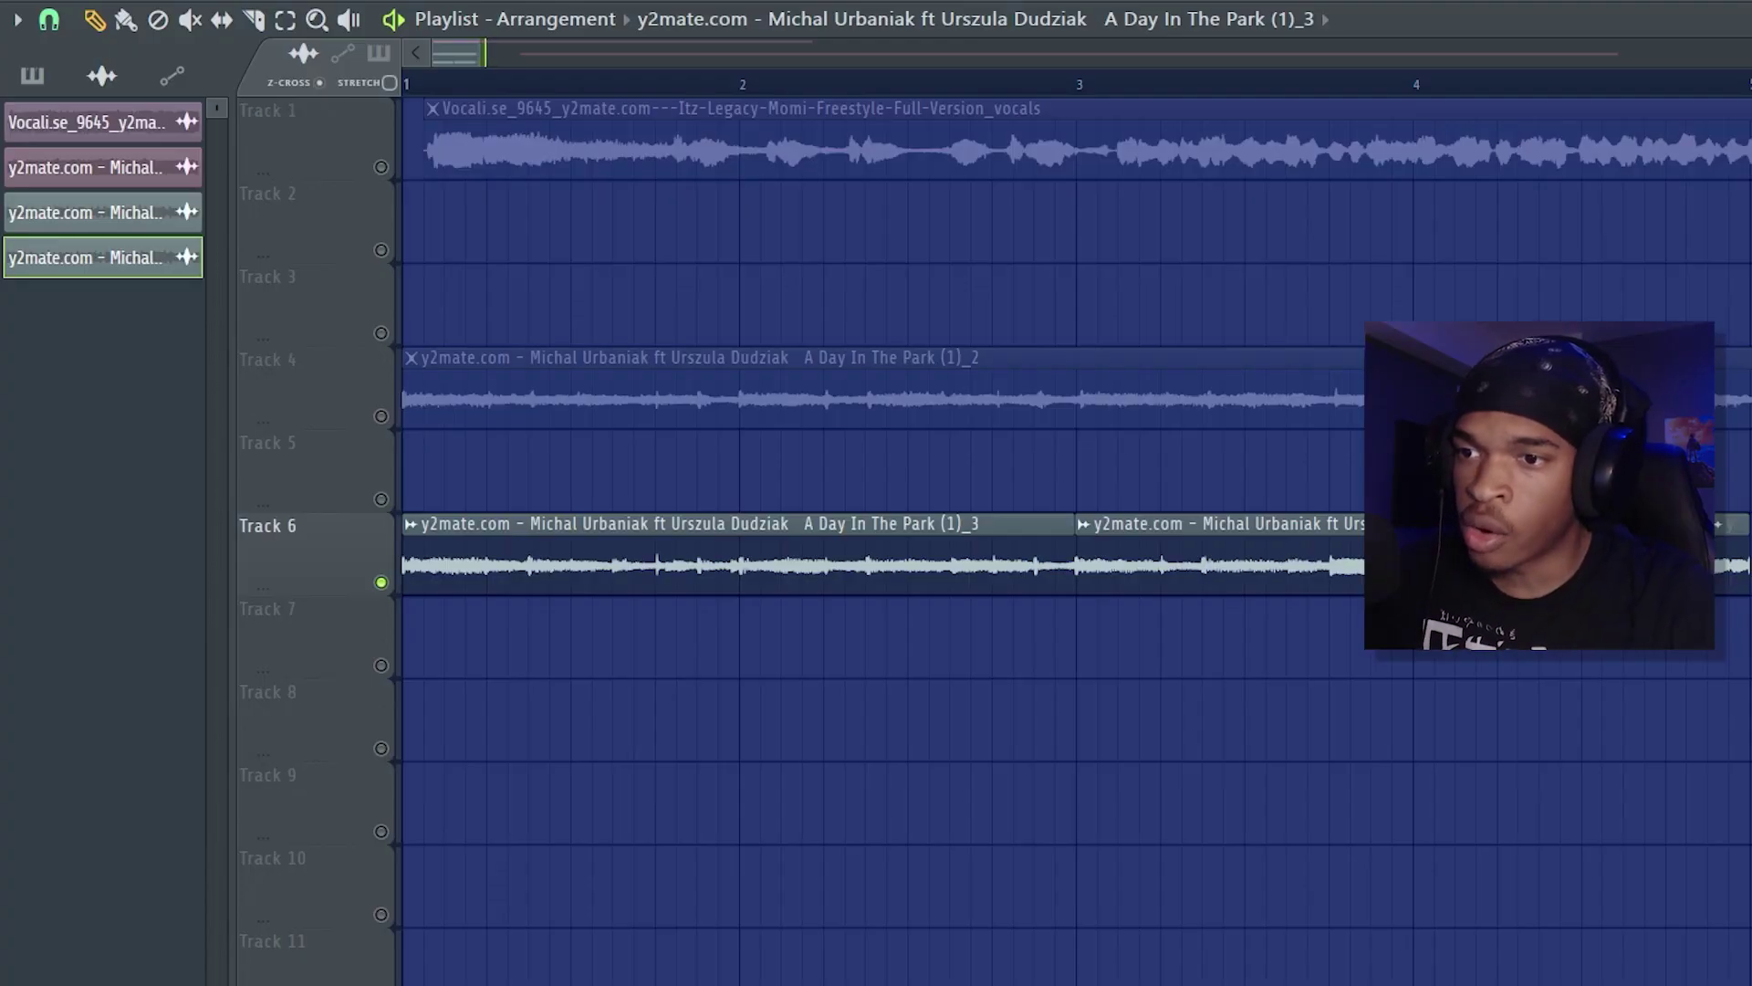
scroll(1077, 549, "up", 3)
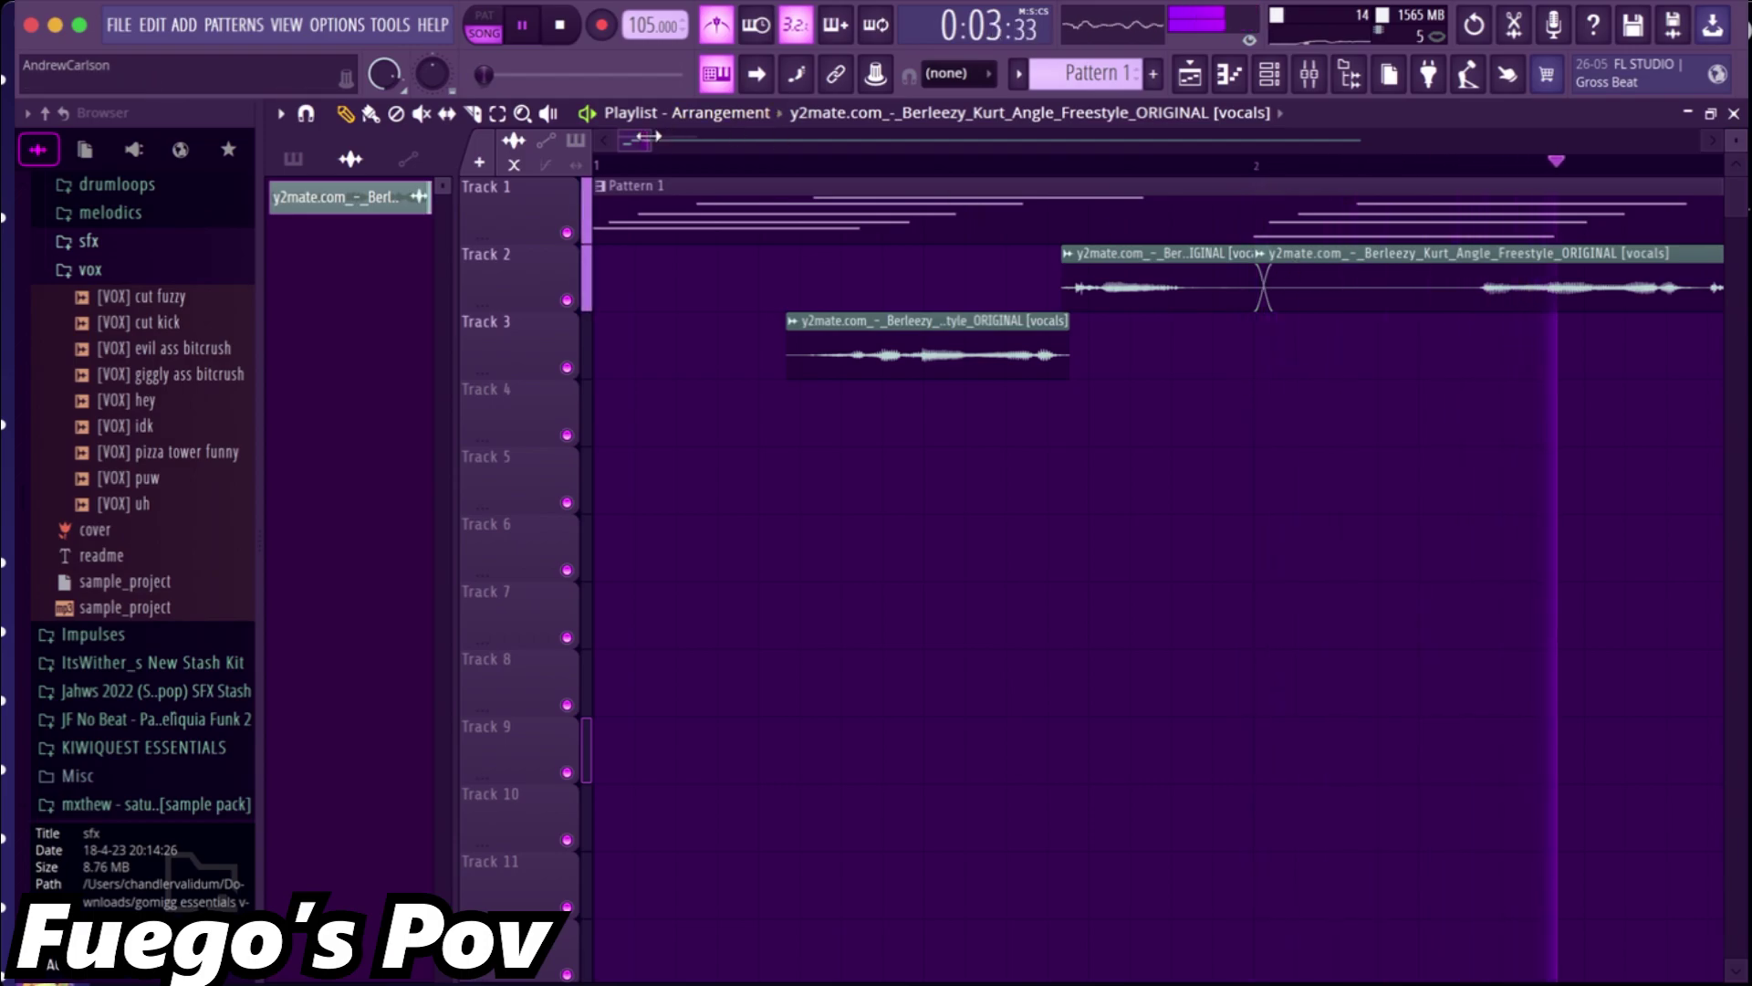
left_click_drag(648, 137, 749, 137)
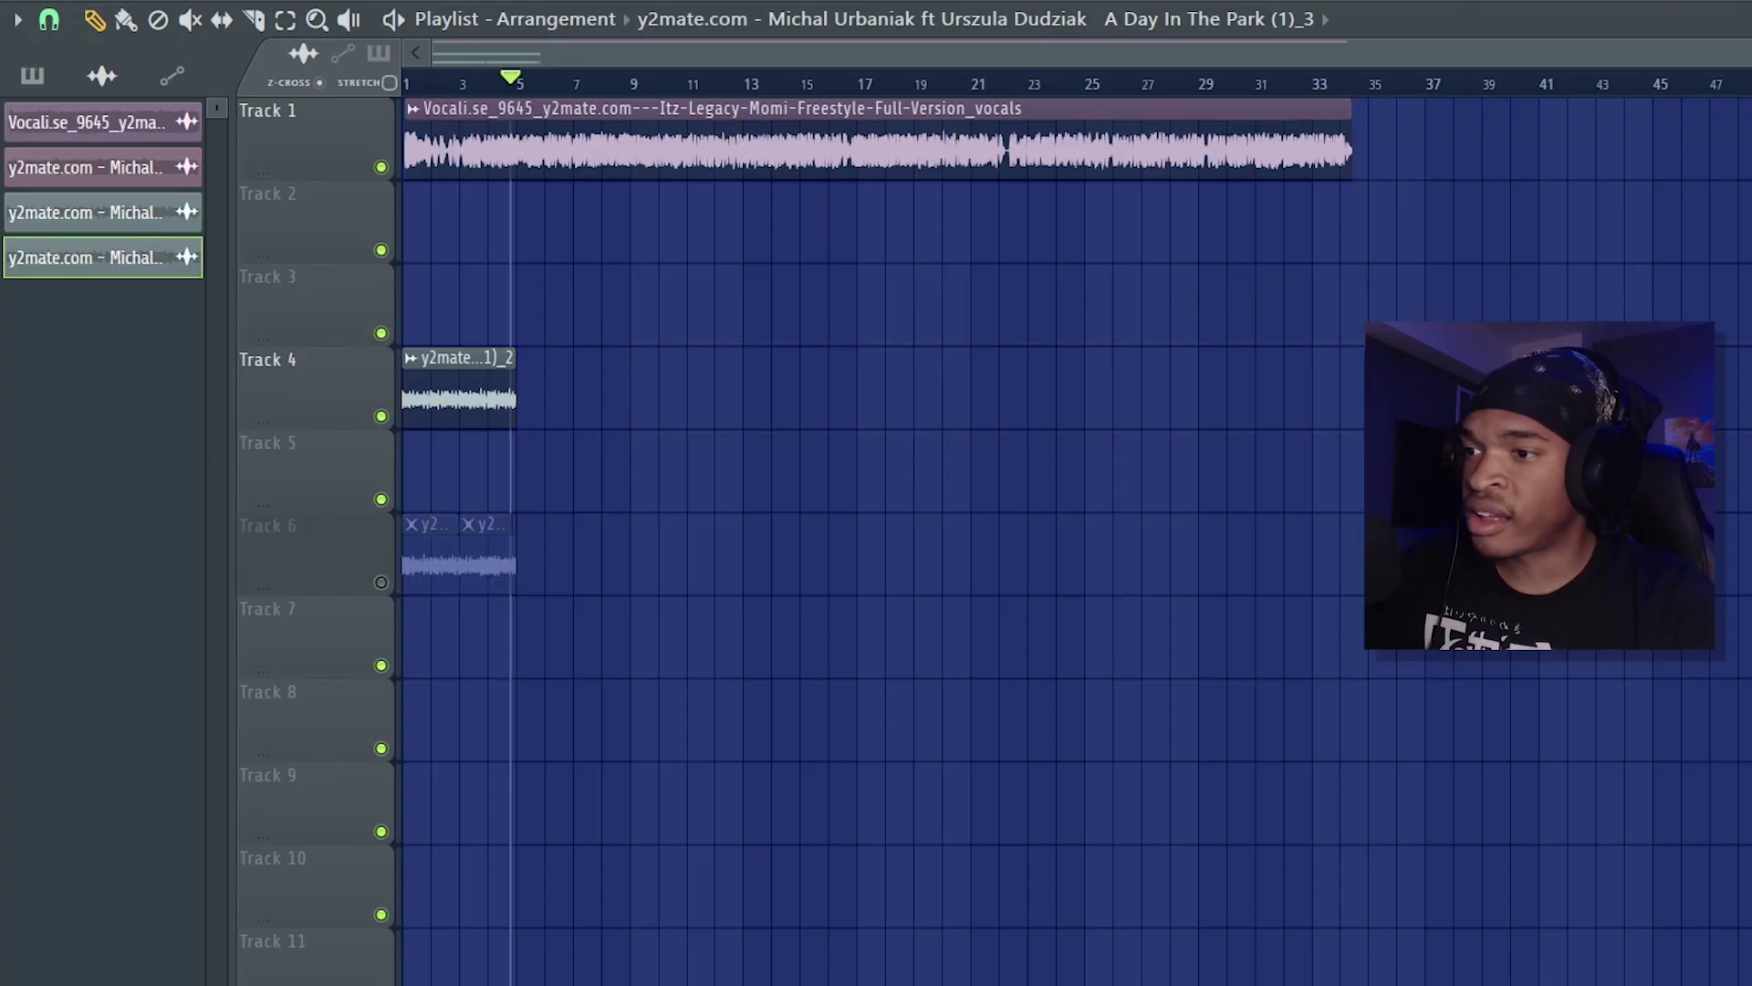
Step: Play the arrangement and move the A Day In The Park (1)_3 slices from Track 6 to Track 4, starting at bar 5
key("space")
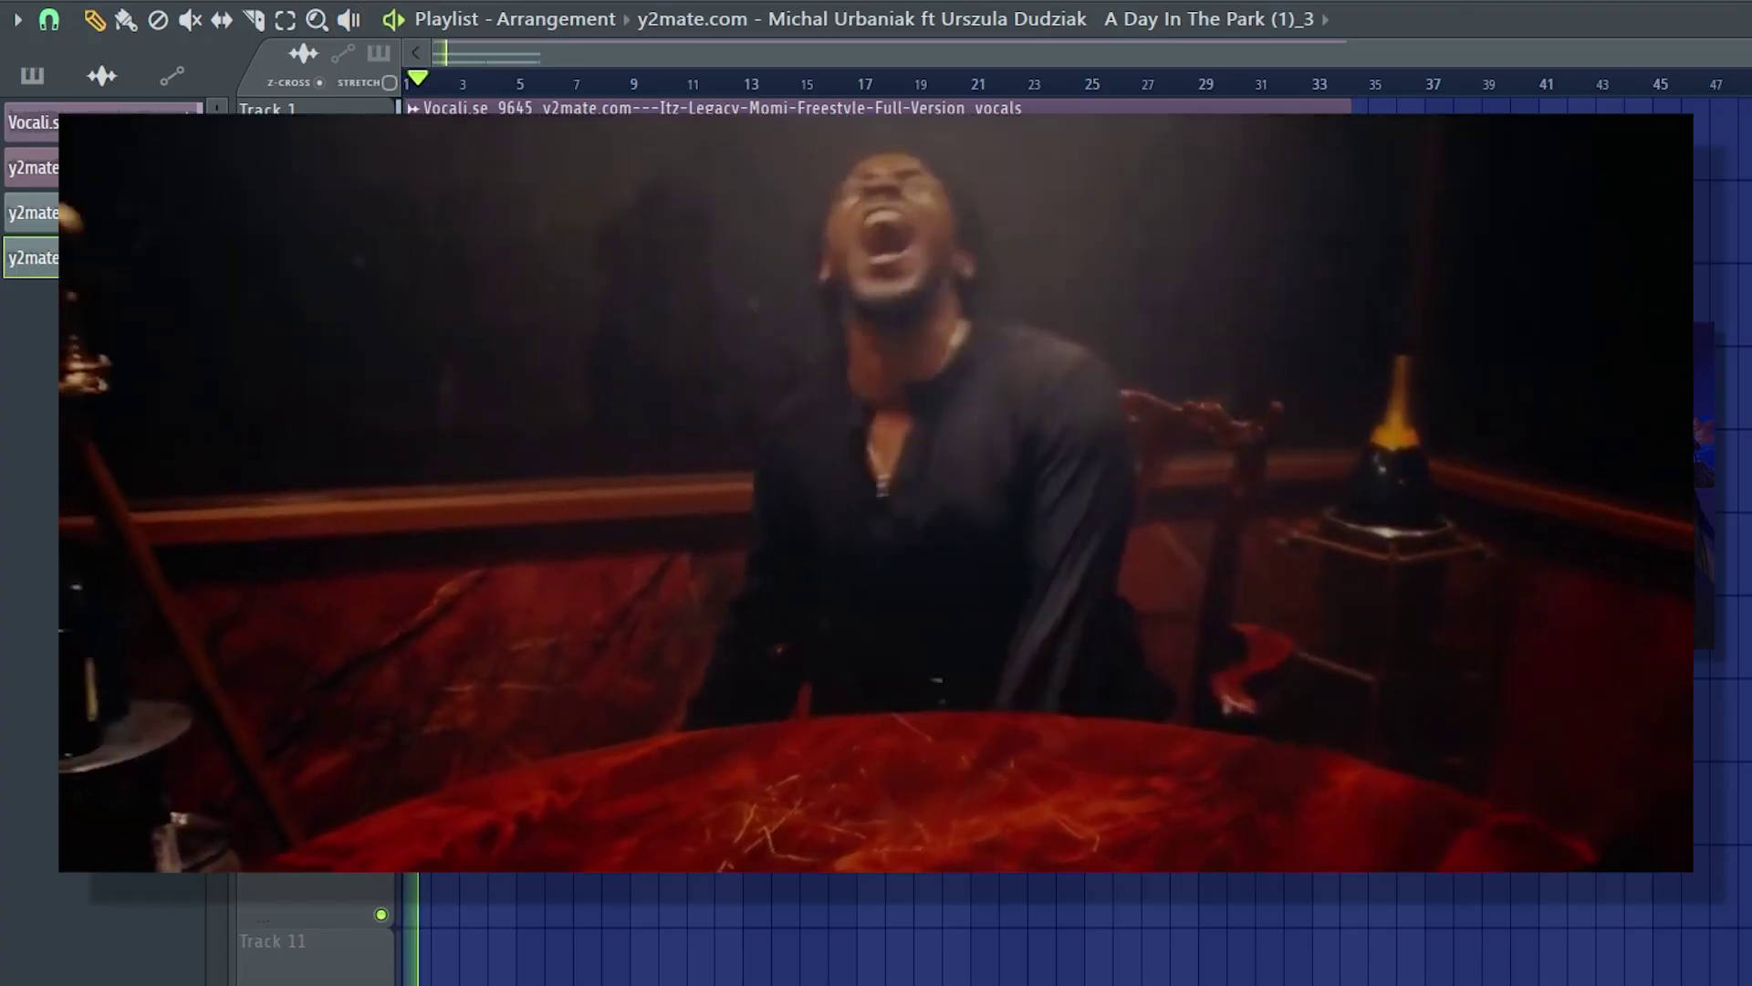
scroll(1077, 539, "up", 5)
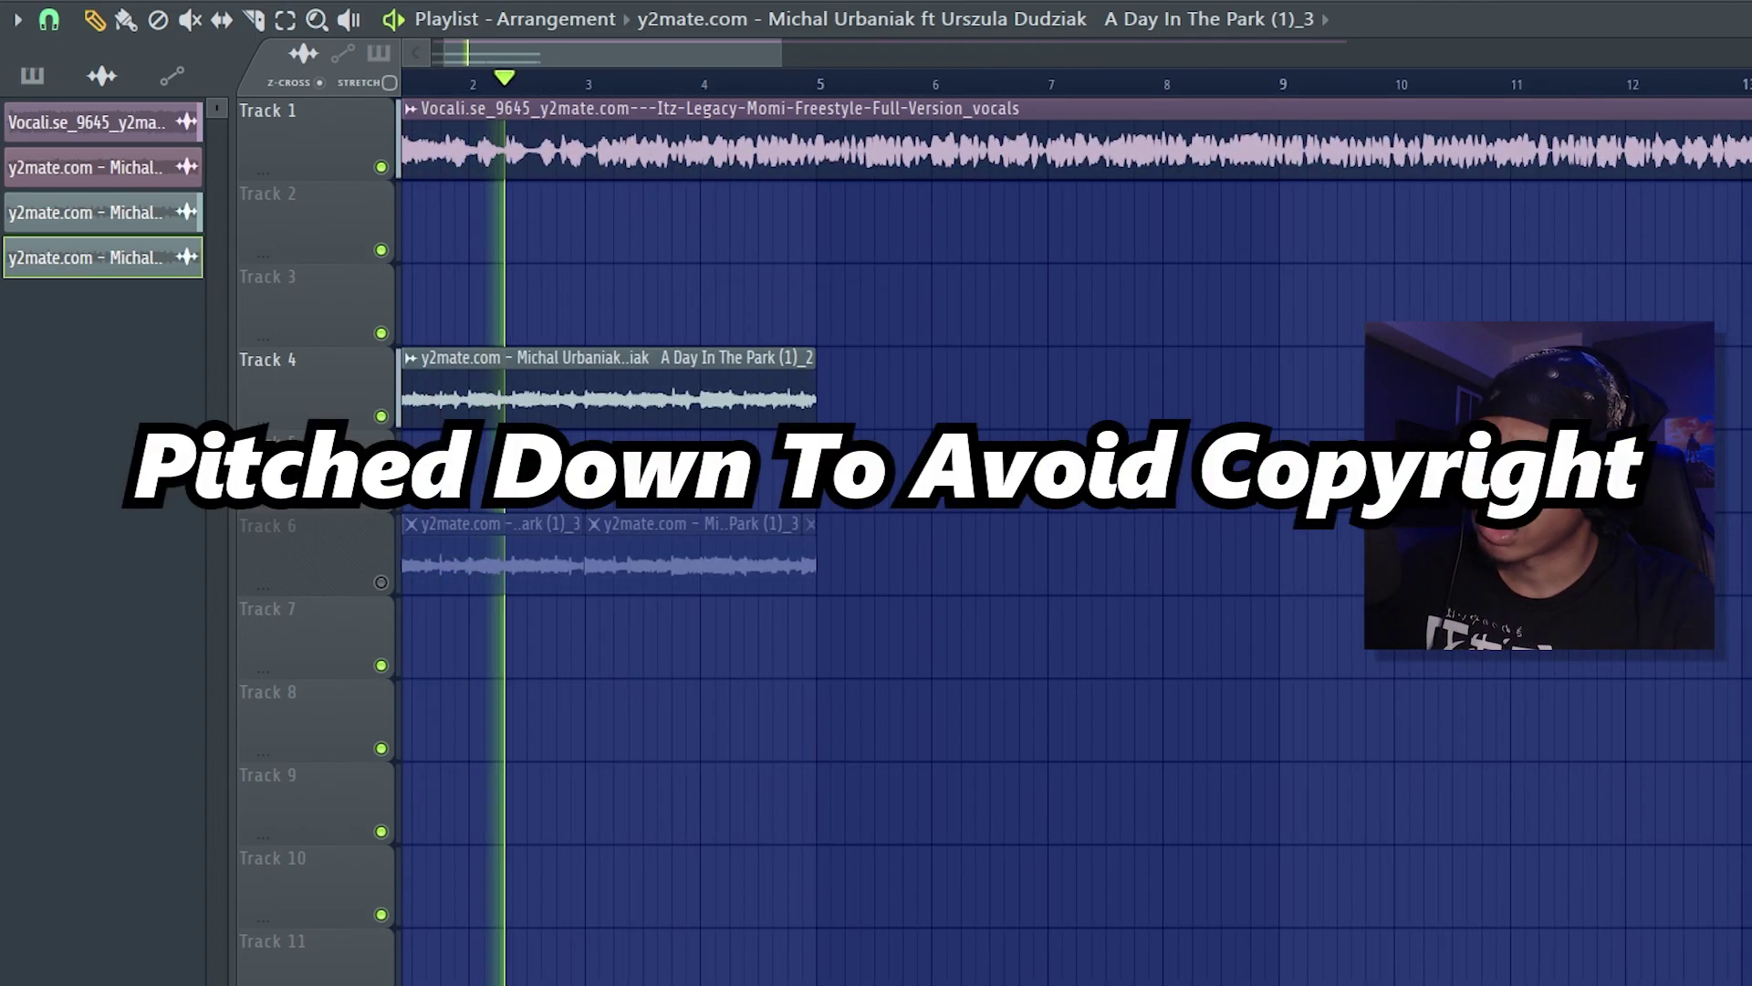
left_click_drag(612, 549, 1075, 385)
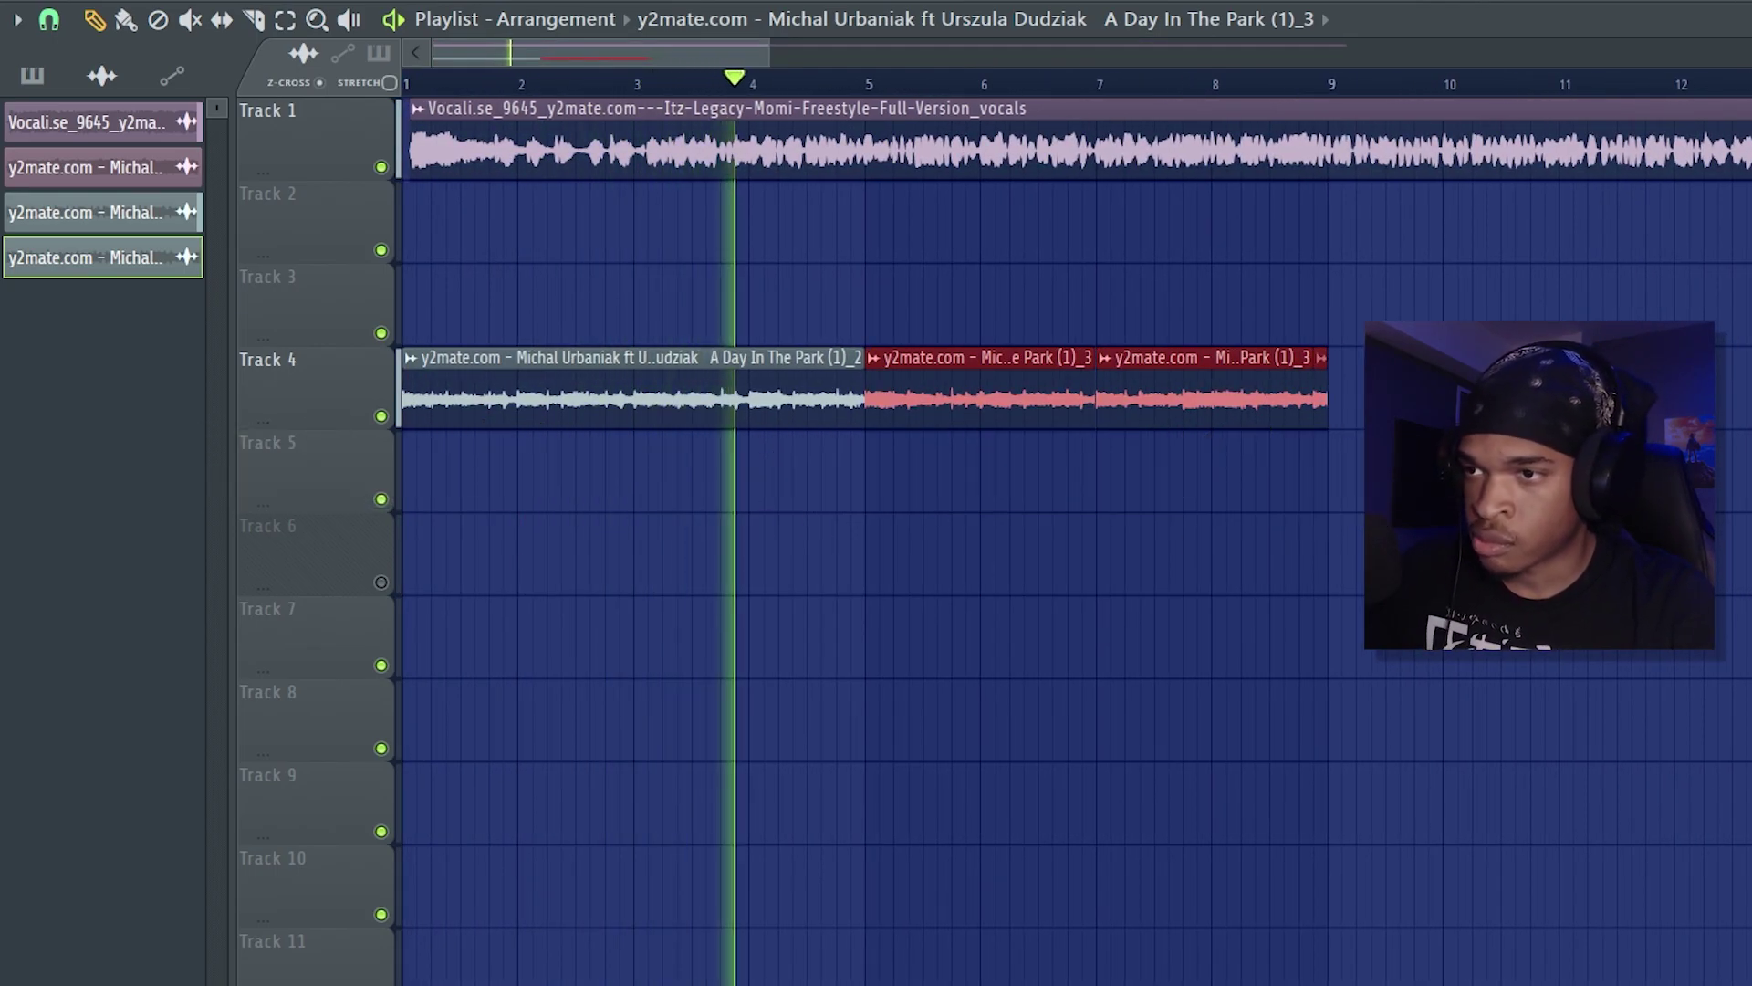
scroll(1078, 537, "down", 3)
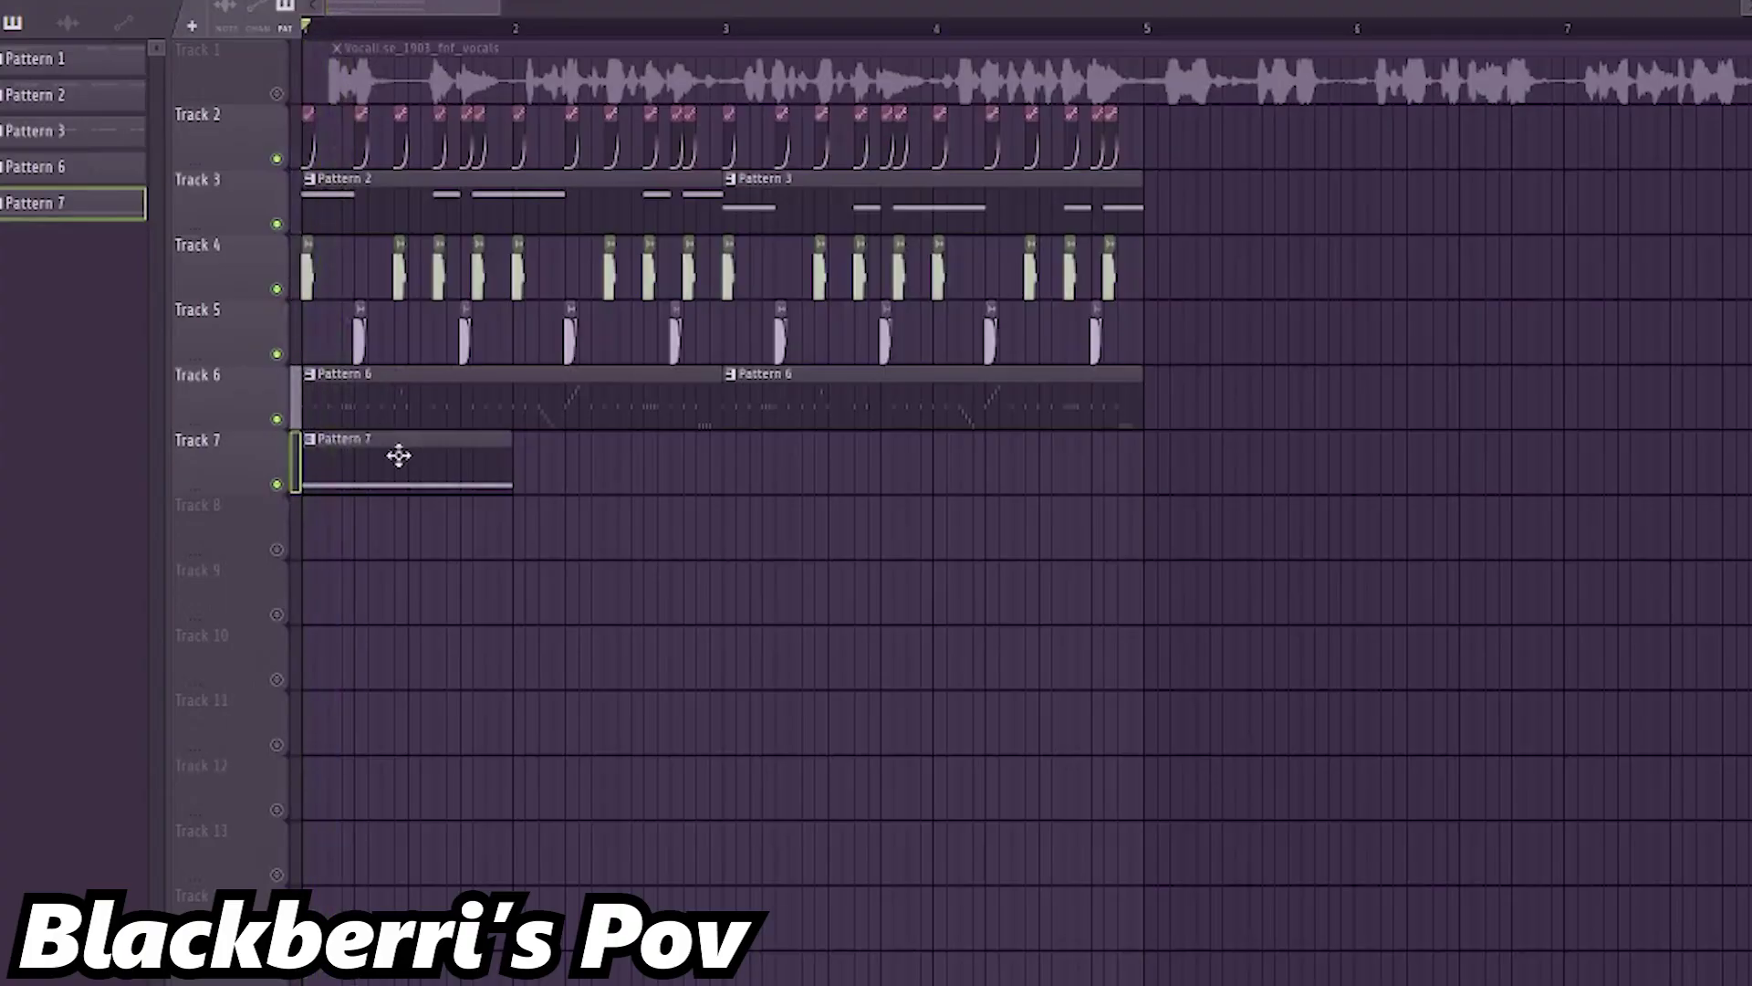
Step: Open the Pattern 7 clip on Track 7 for inspection and bring up the channel rack
double_click(399, 455)
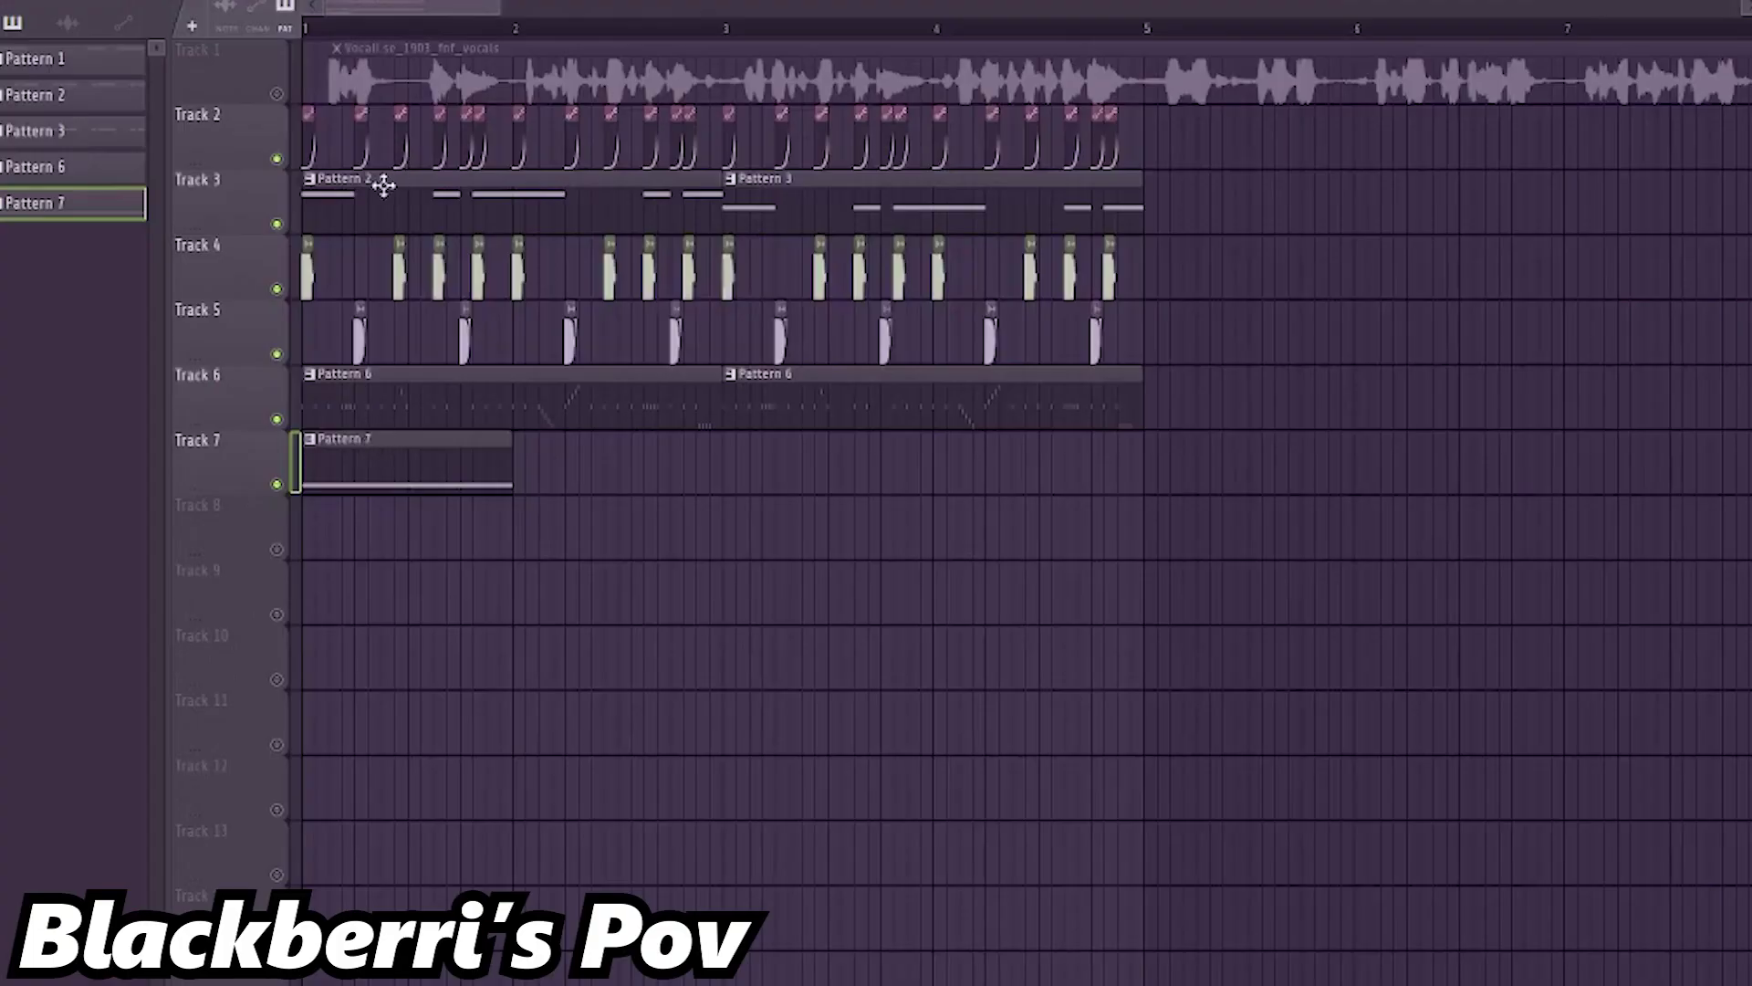
scroll(185, 475, "up", 2)
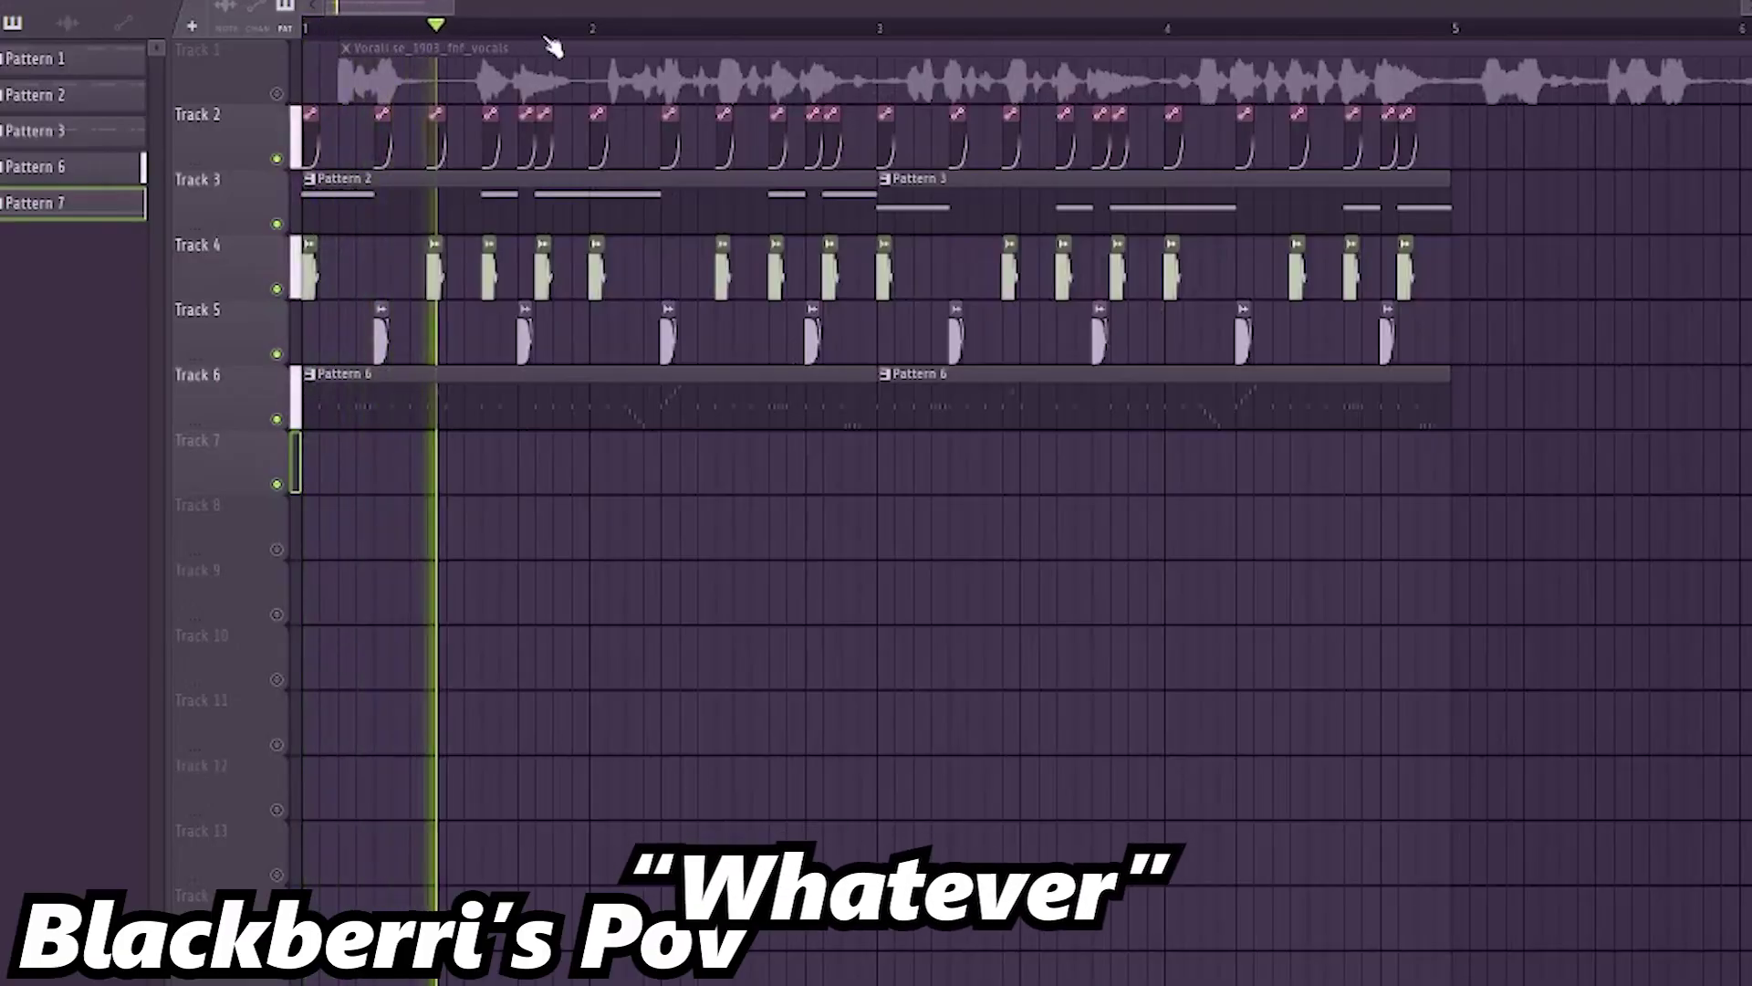
key("F6")
key("F4")
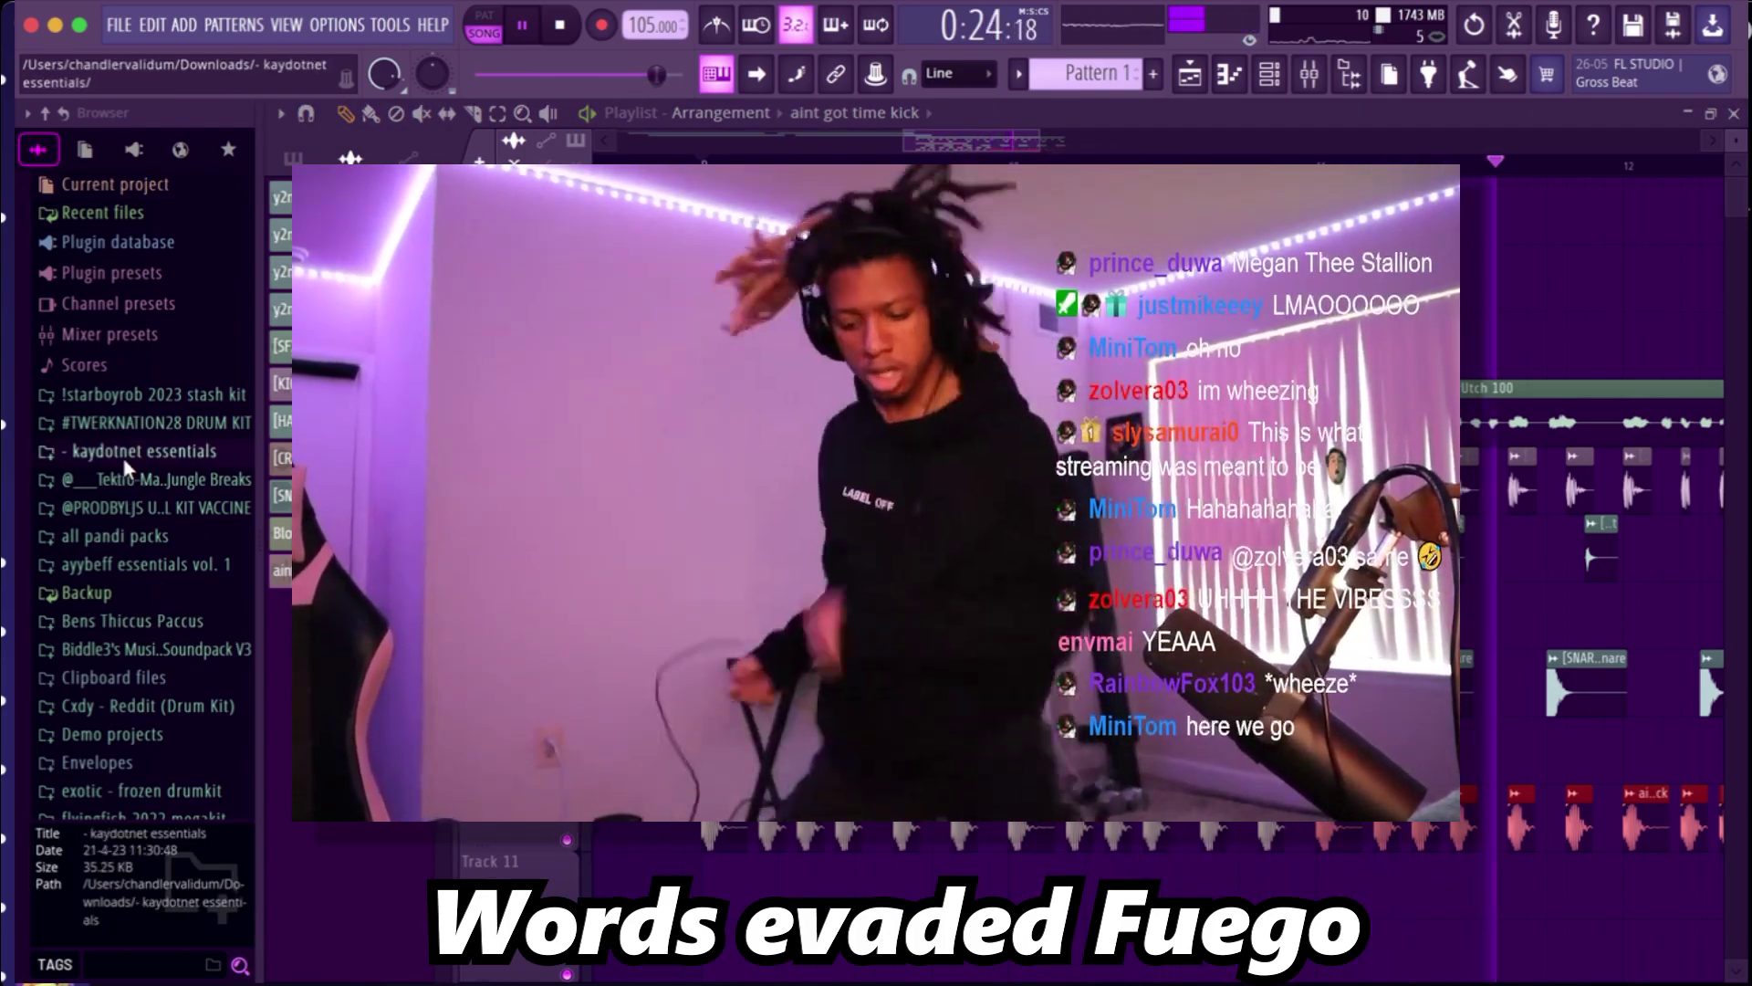
Step: Browse the "- kaydotnet essentials" sample folder for a sound to use
left_click(124, 452)
left_click(128, 482)
left_click(157, 593)
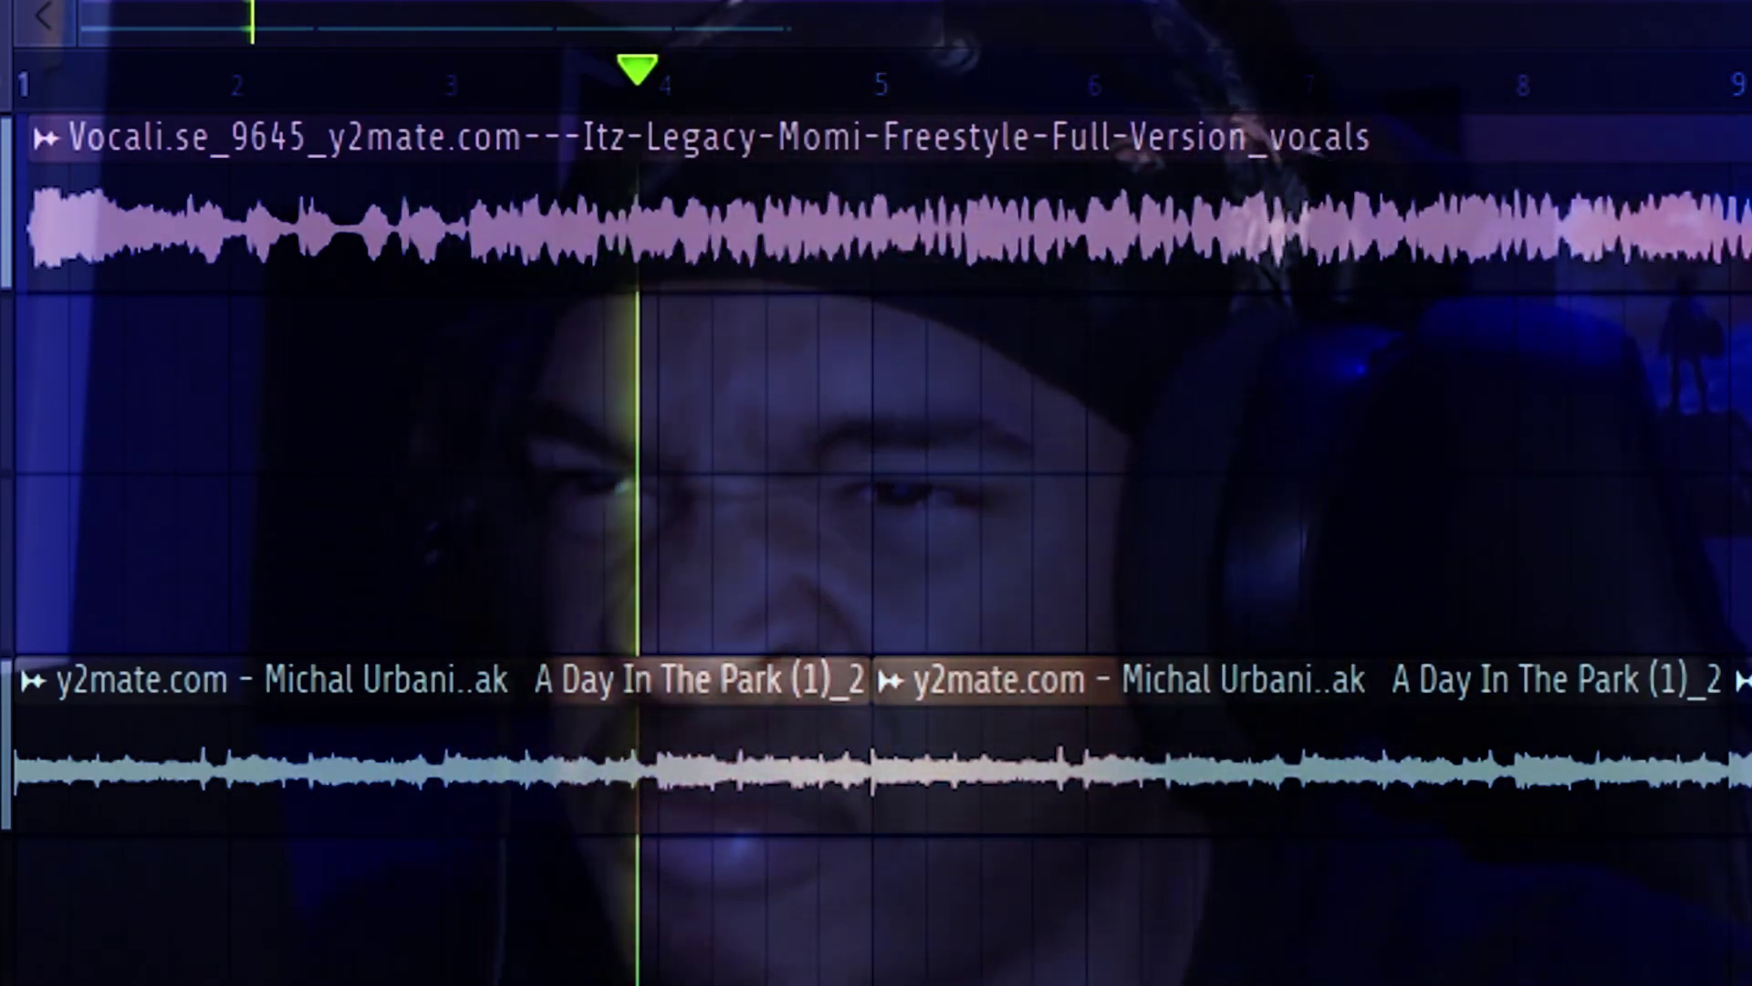
Step: Check the channel rack and the mixer while the vocals and the A Day In The Park sample play
key("F6")
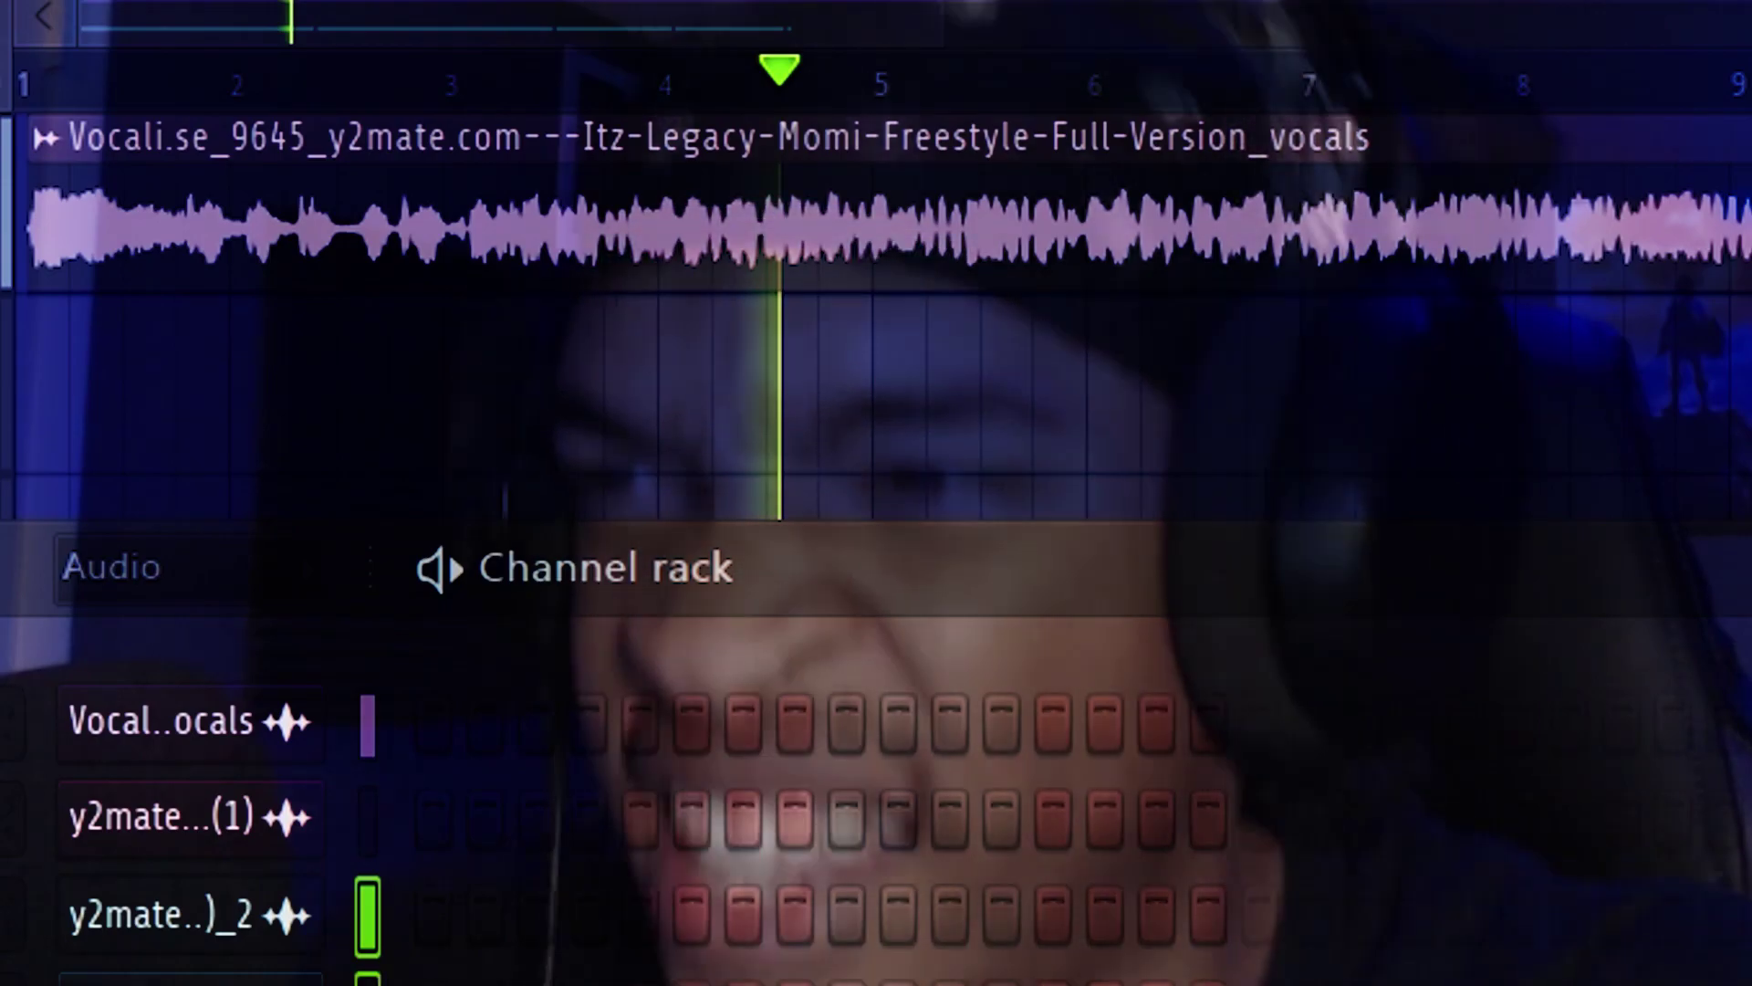
key("F9")
left_click(684, 548)
right_click(726, 283)
mouse_move(900, 908)
left_click(1551, 907)
key("F9")
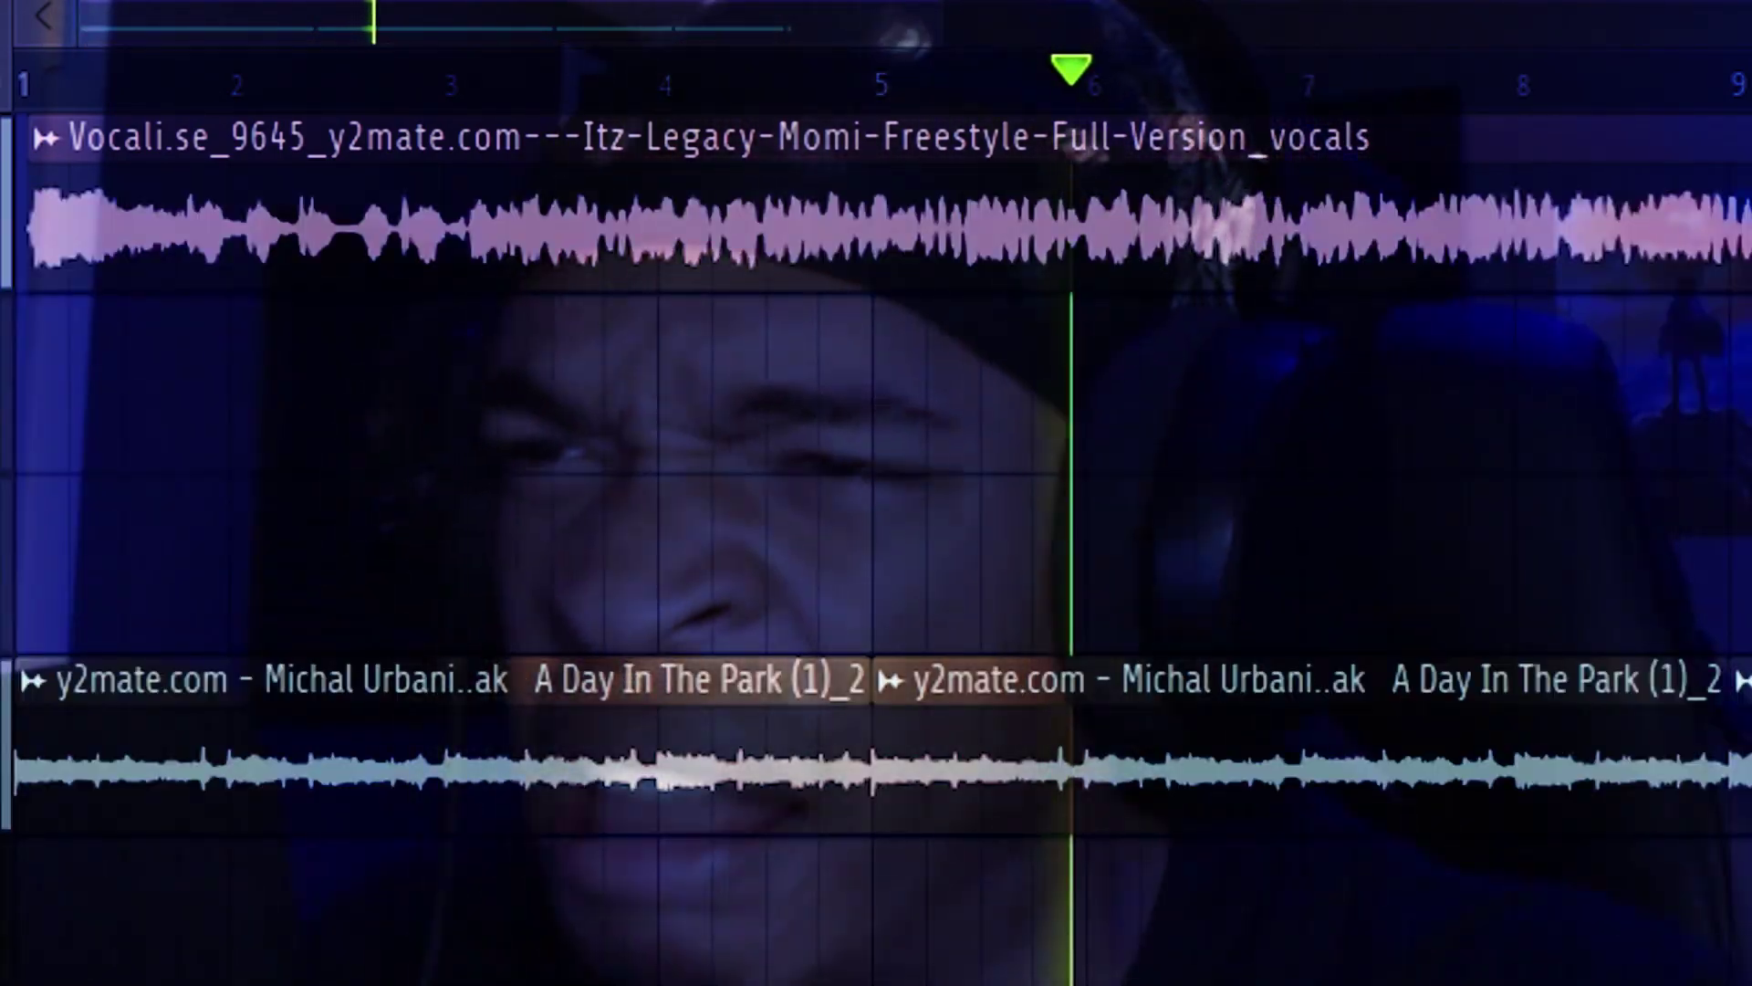
Step: Fill bar 1 of the piano roll with a run of evenly spaced 808 Hi Hat 2 notes
key("space")
key("F6")
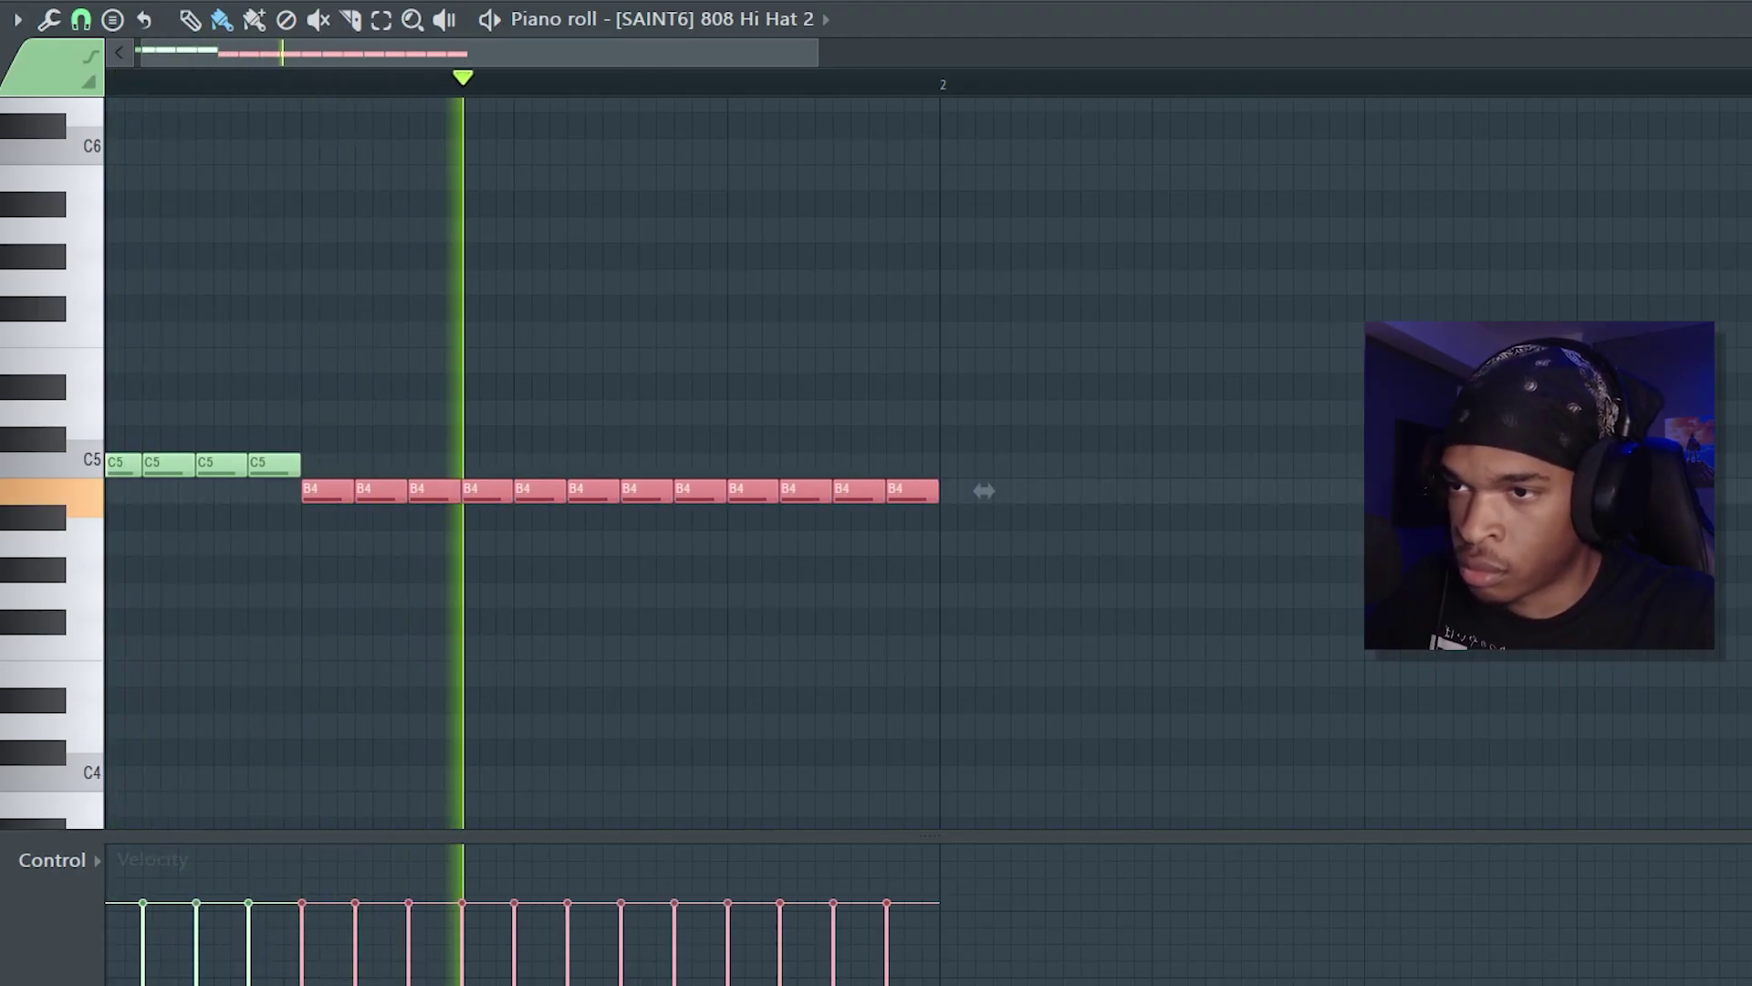
key("F5")
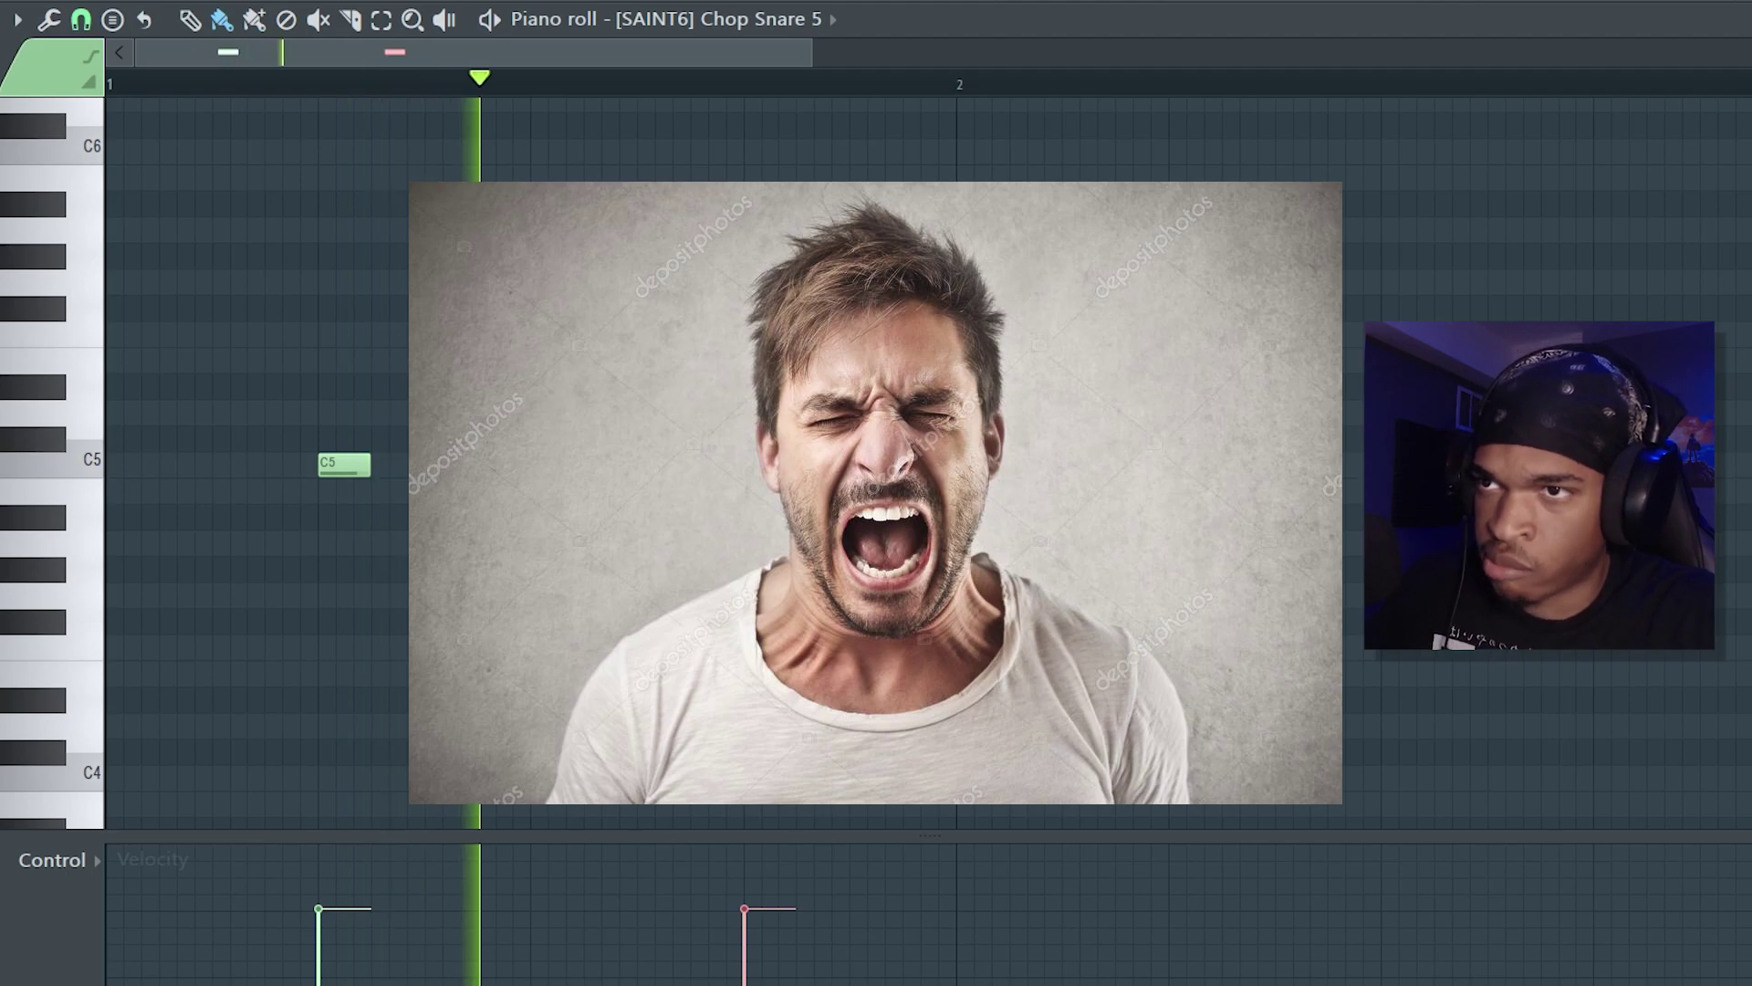
Step: Duplicate the Pattern 2 snare clip on Track 3 back to back through bar 12 of the playlist
key("F5")
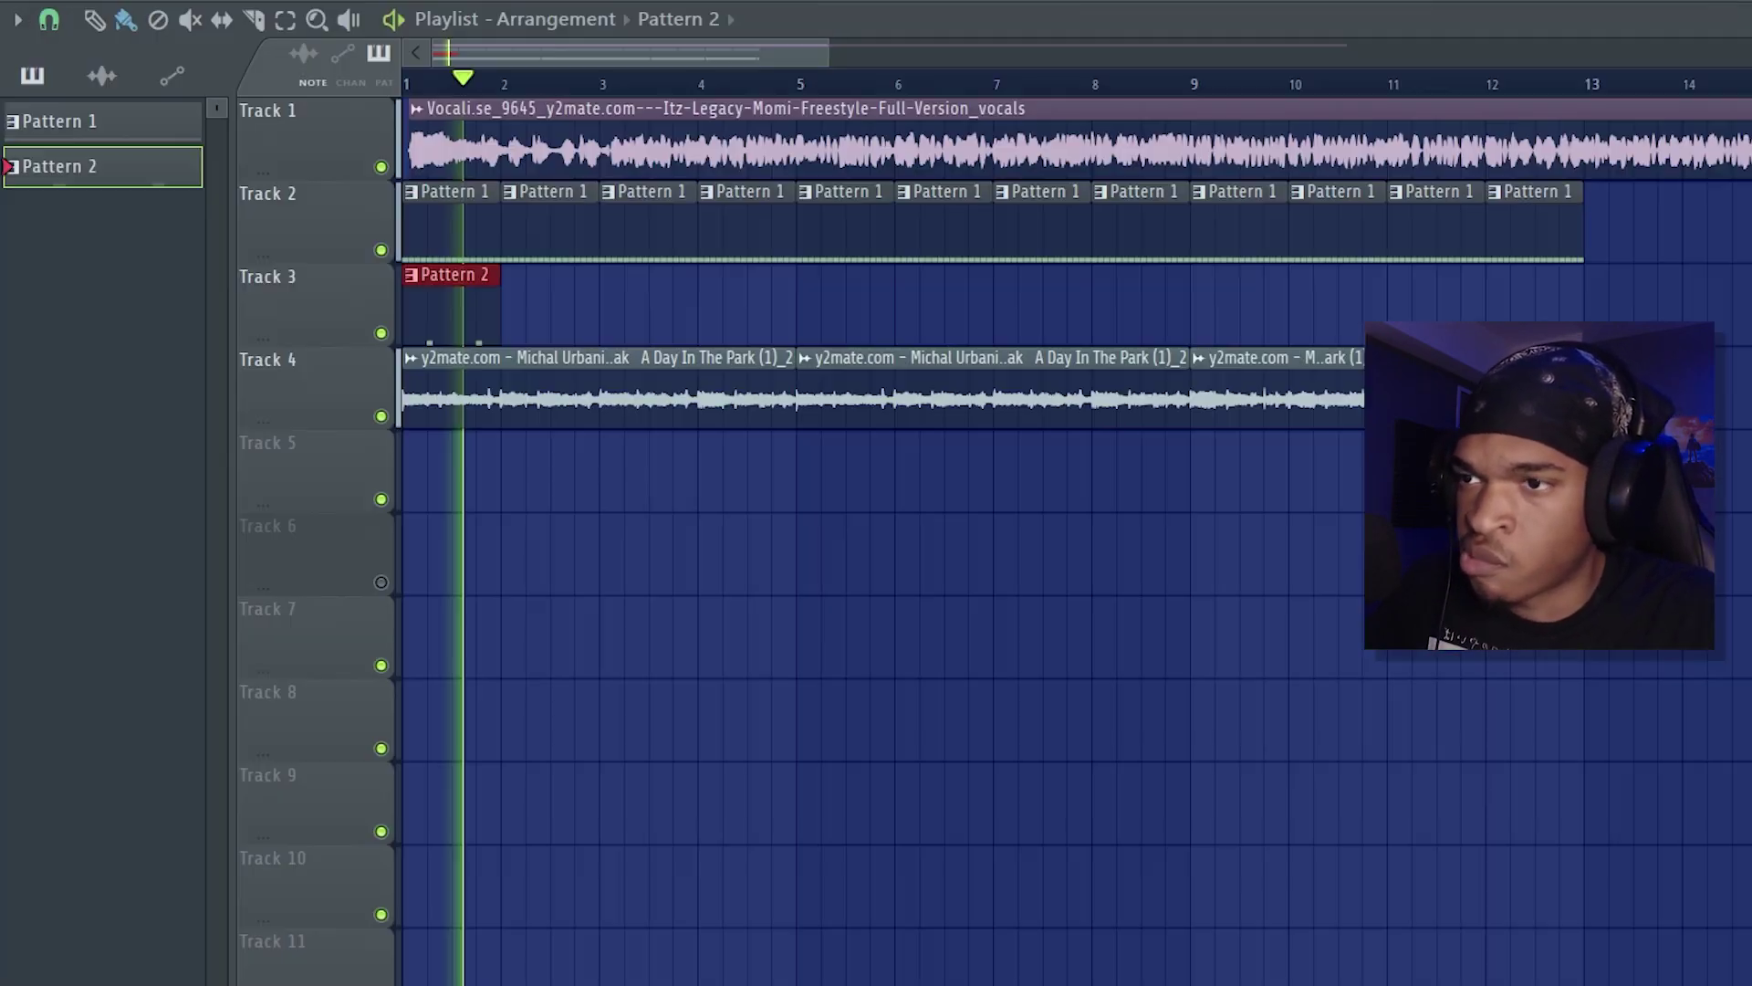
key("ctrl+b")
key("ctrl+b")
key("ctrl+b")
key("ctrl+b")
key("ctrl+b")
key("ctrl+b")
key("ctrl+b")
key("ctrl+b")
key("ctrl+b")
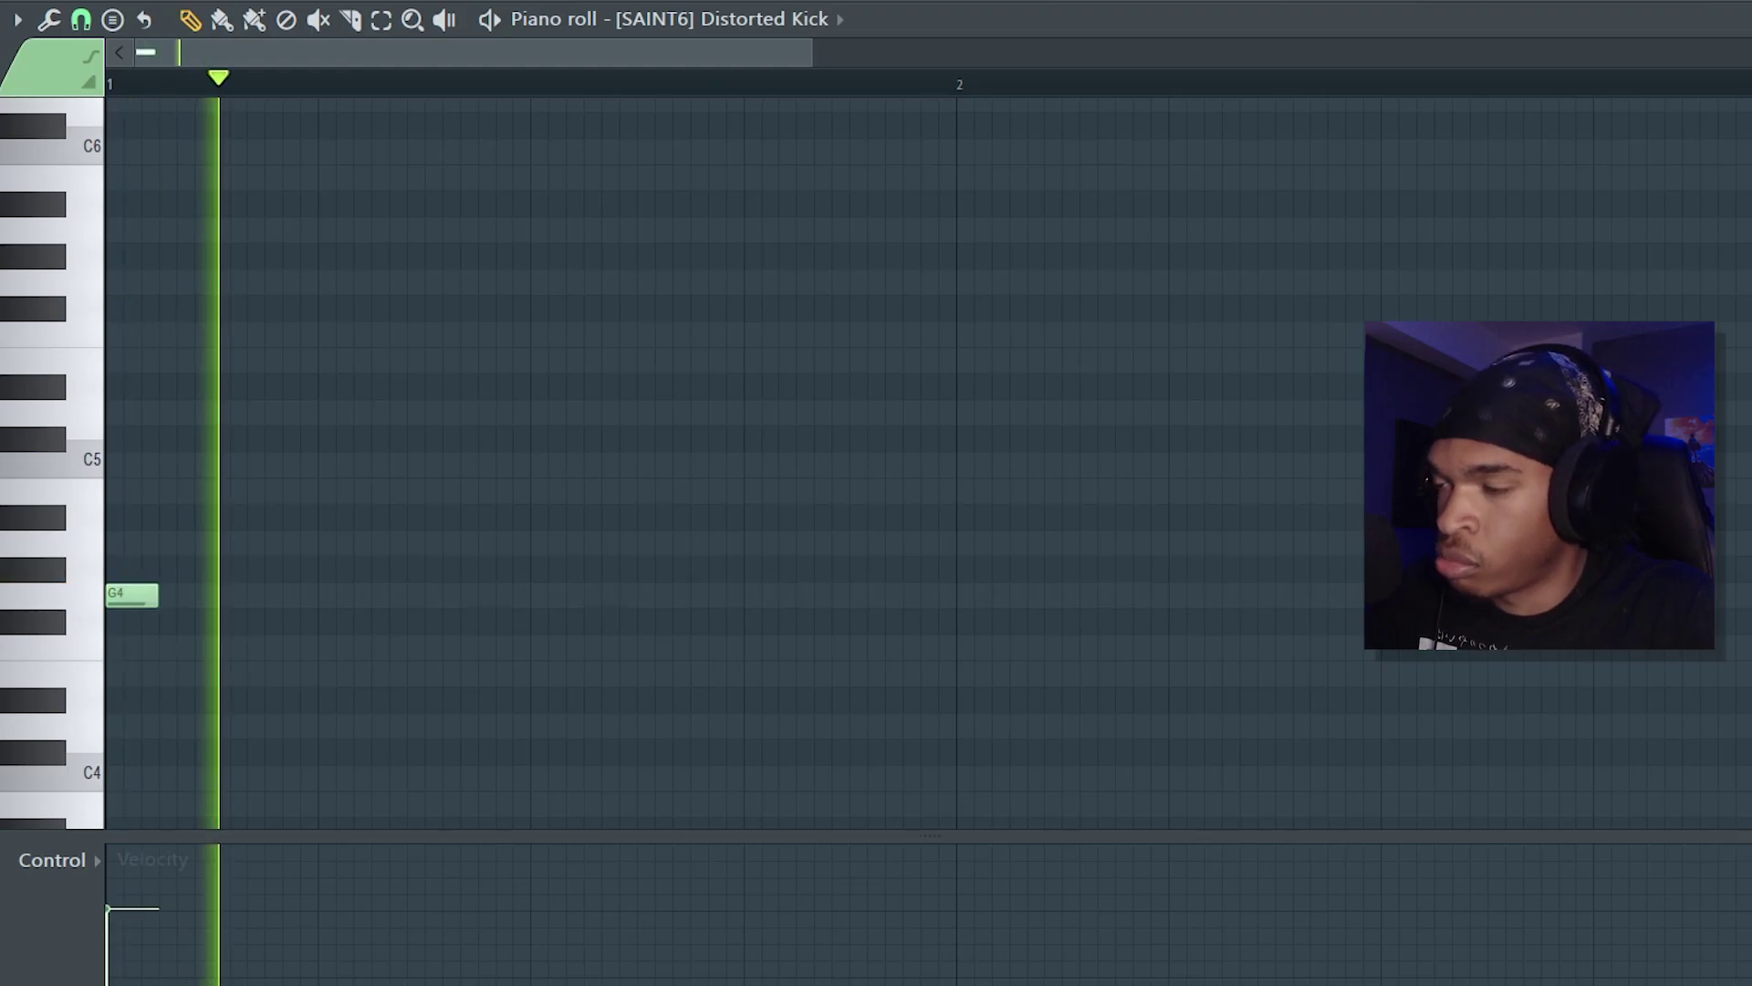
Step: Add a syncopated row of G4 Distorted Kick notes in the piano roll, running from bar 1 to the start of bar 2
key("space")
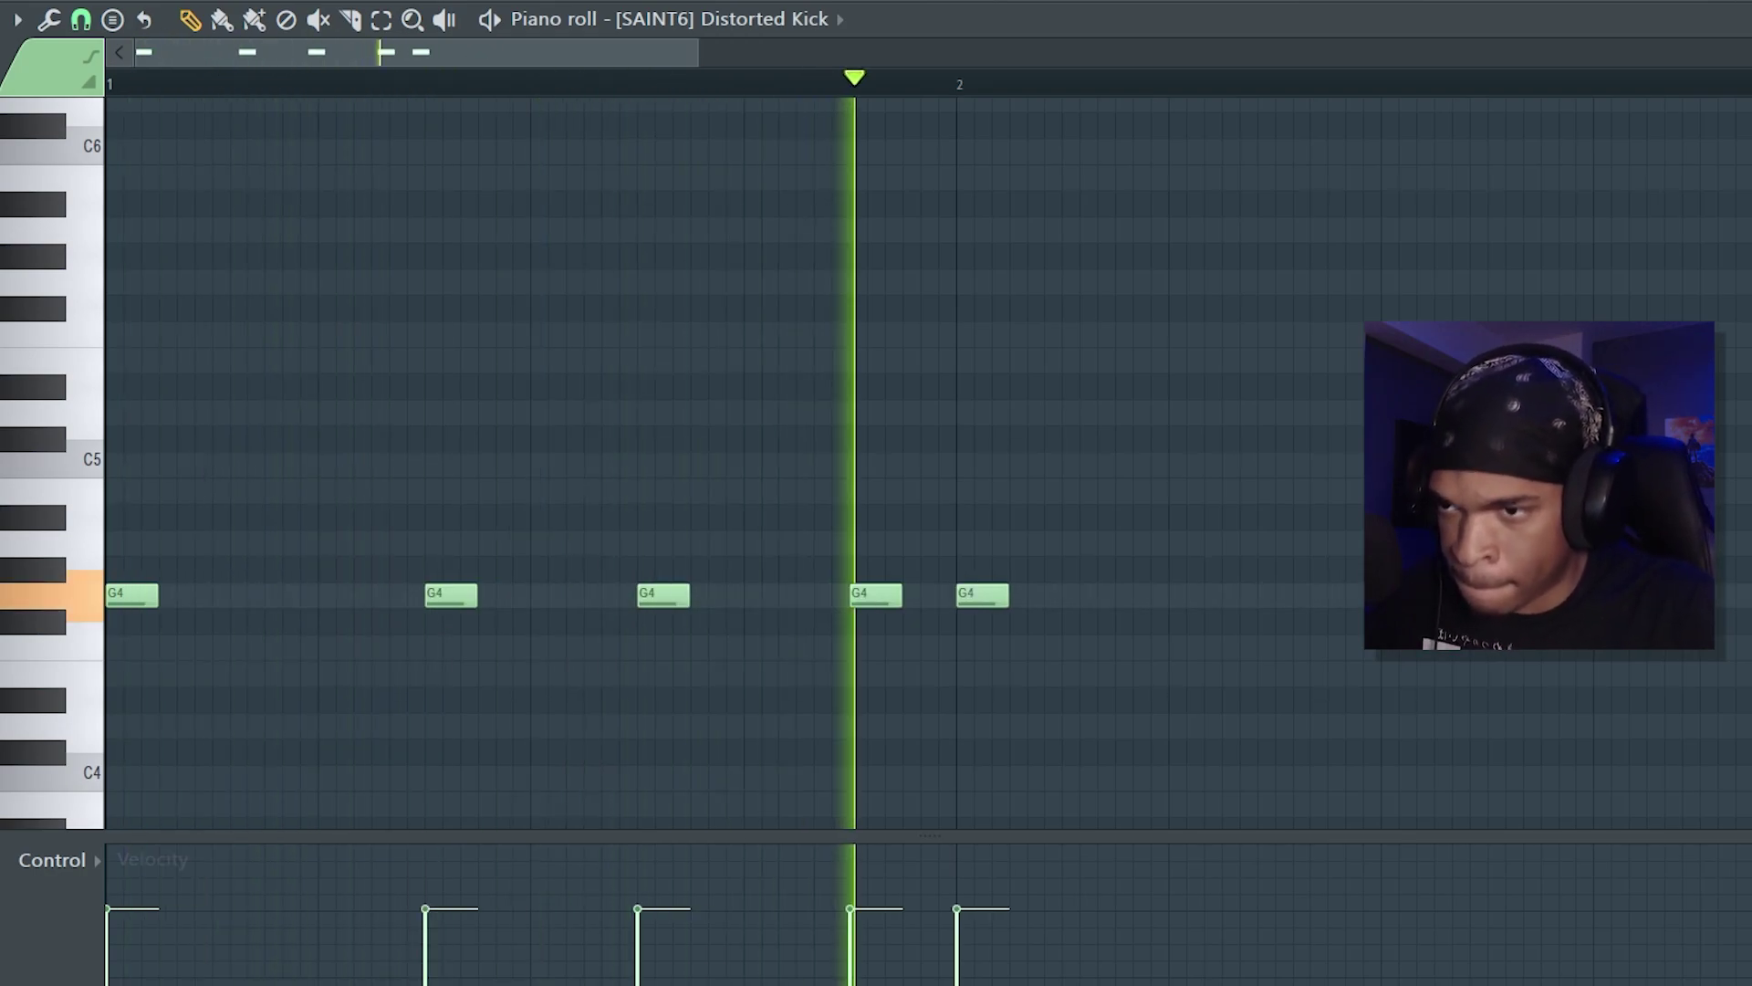
key("space")
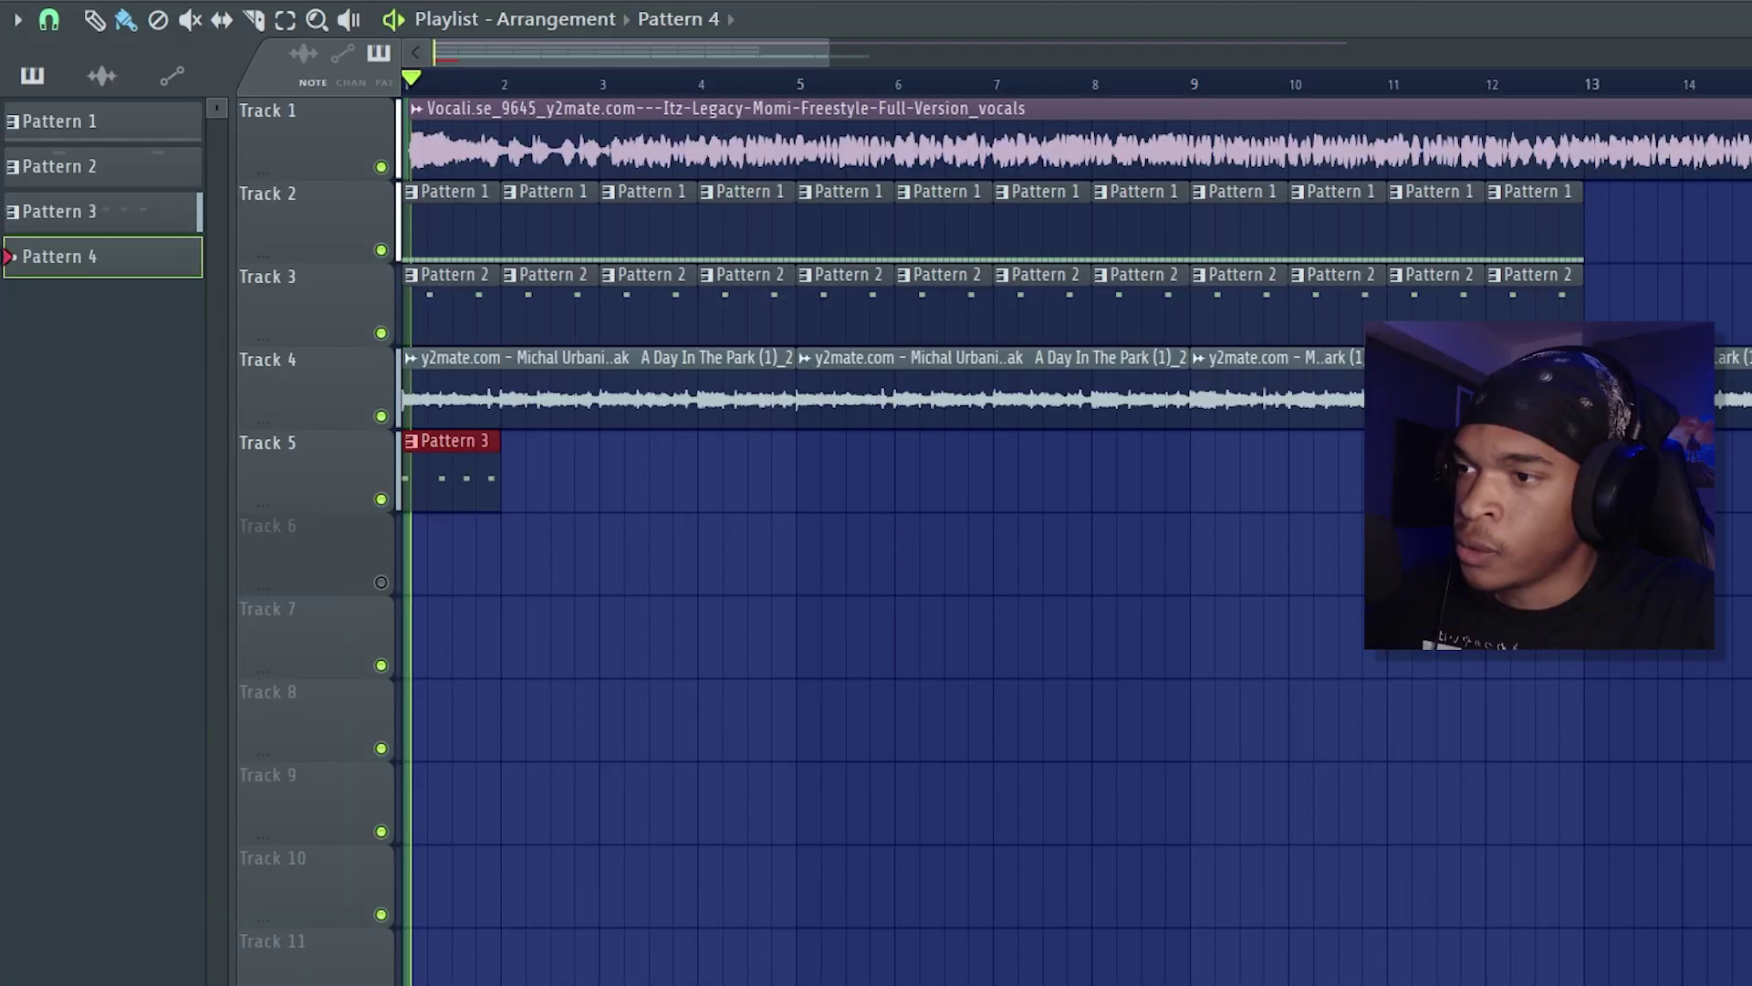
Step: Place Pattern 4 after Pattern 3 on Track 5 at bar 2, and repeat it back to back along the track
left_click(547, 442)
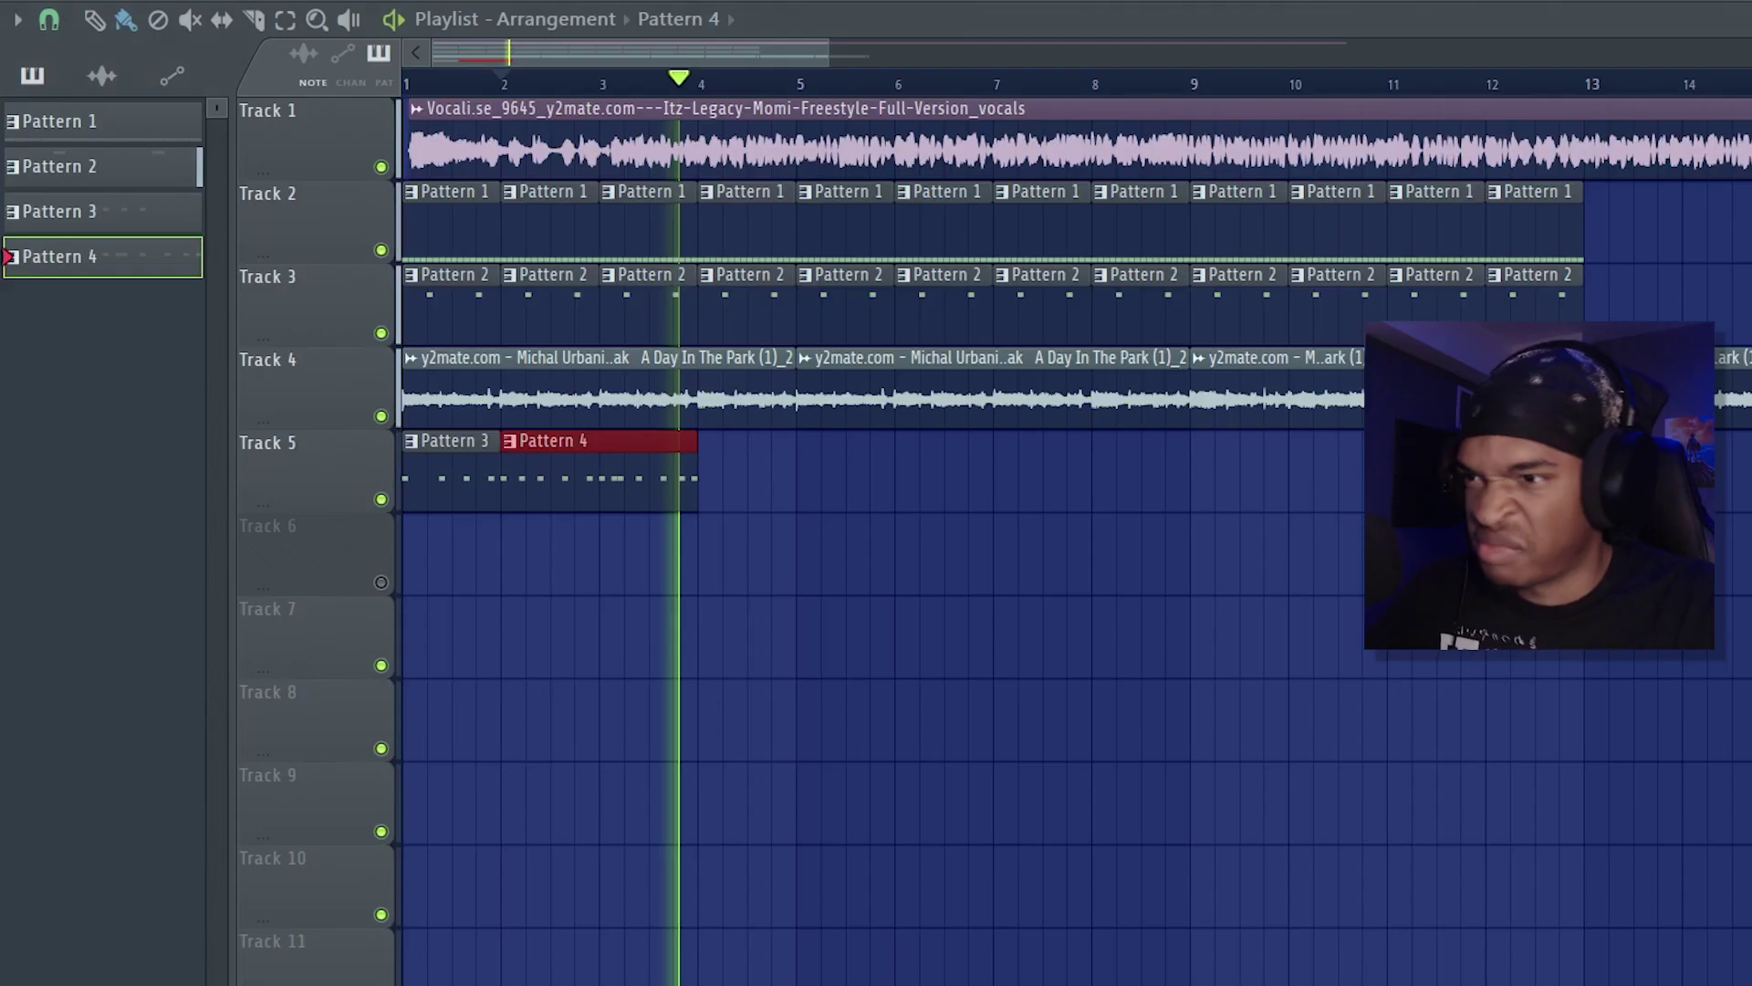
key("space")
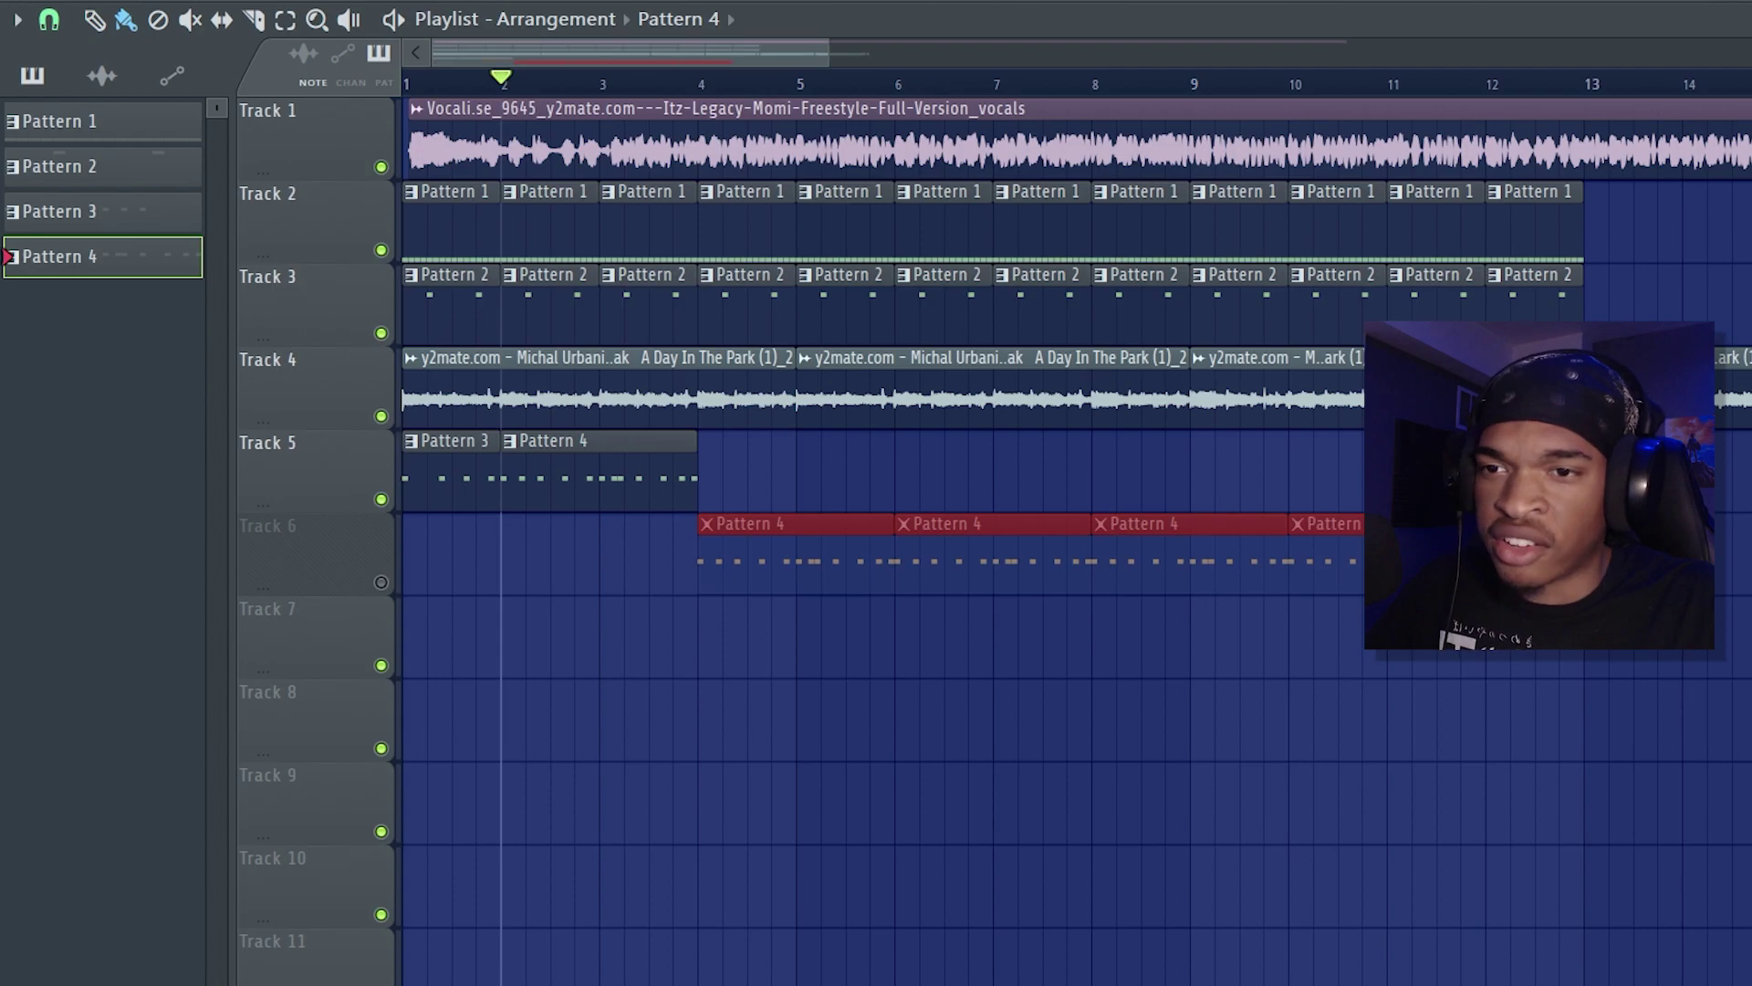
key("space")
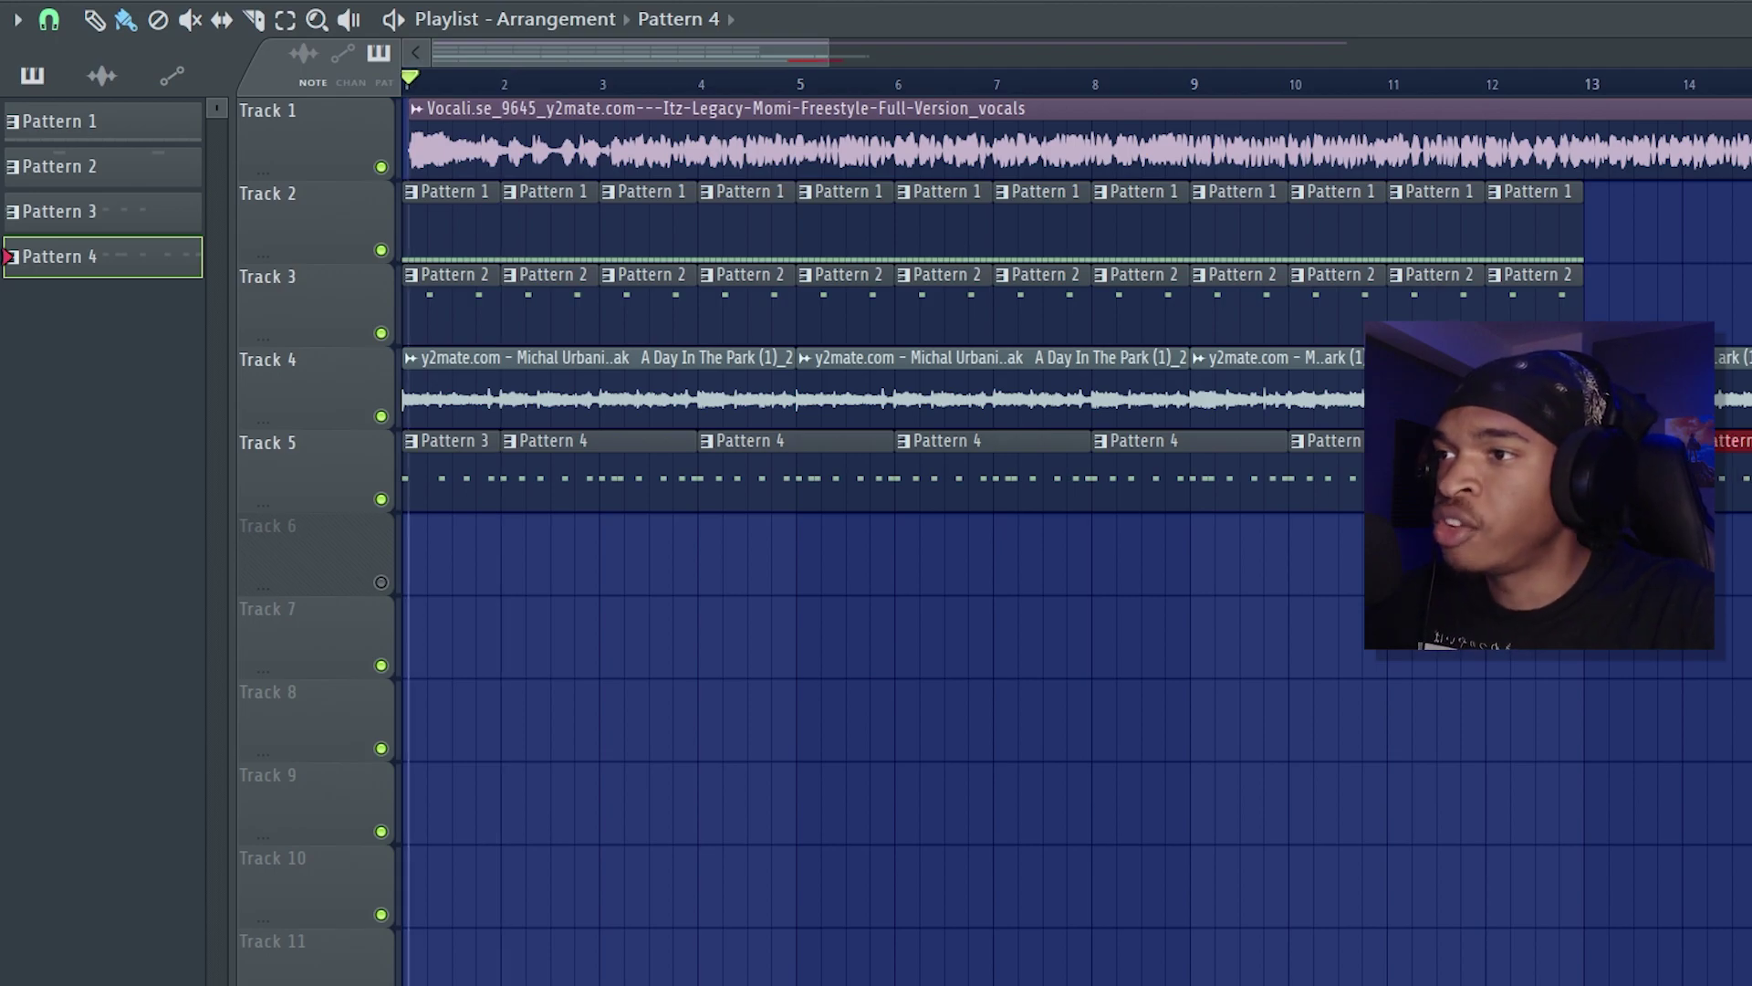
Step: Play the arrangement from bar 1 to check the vocals, sample and drums together
key("space")
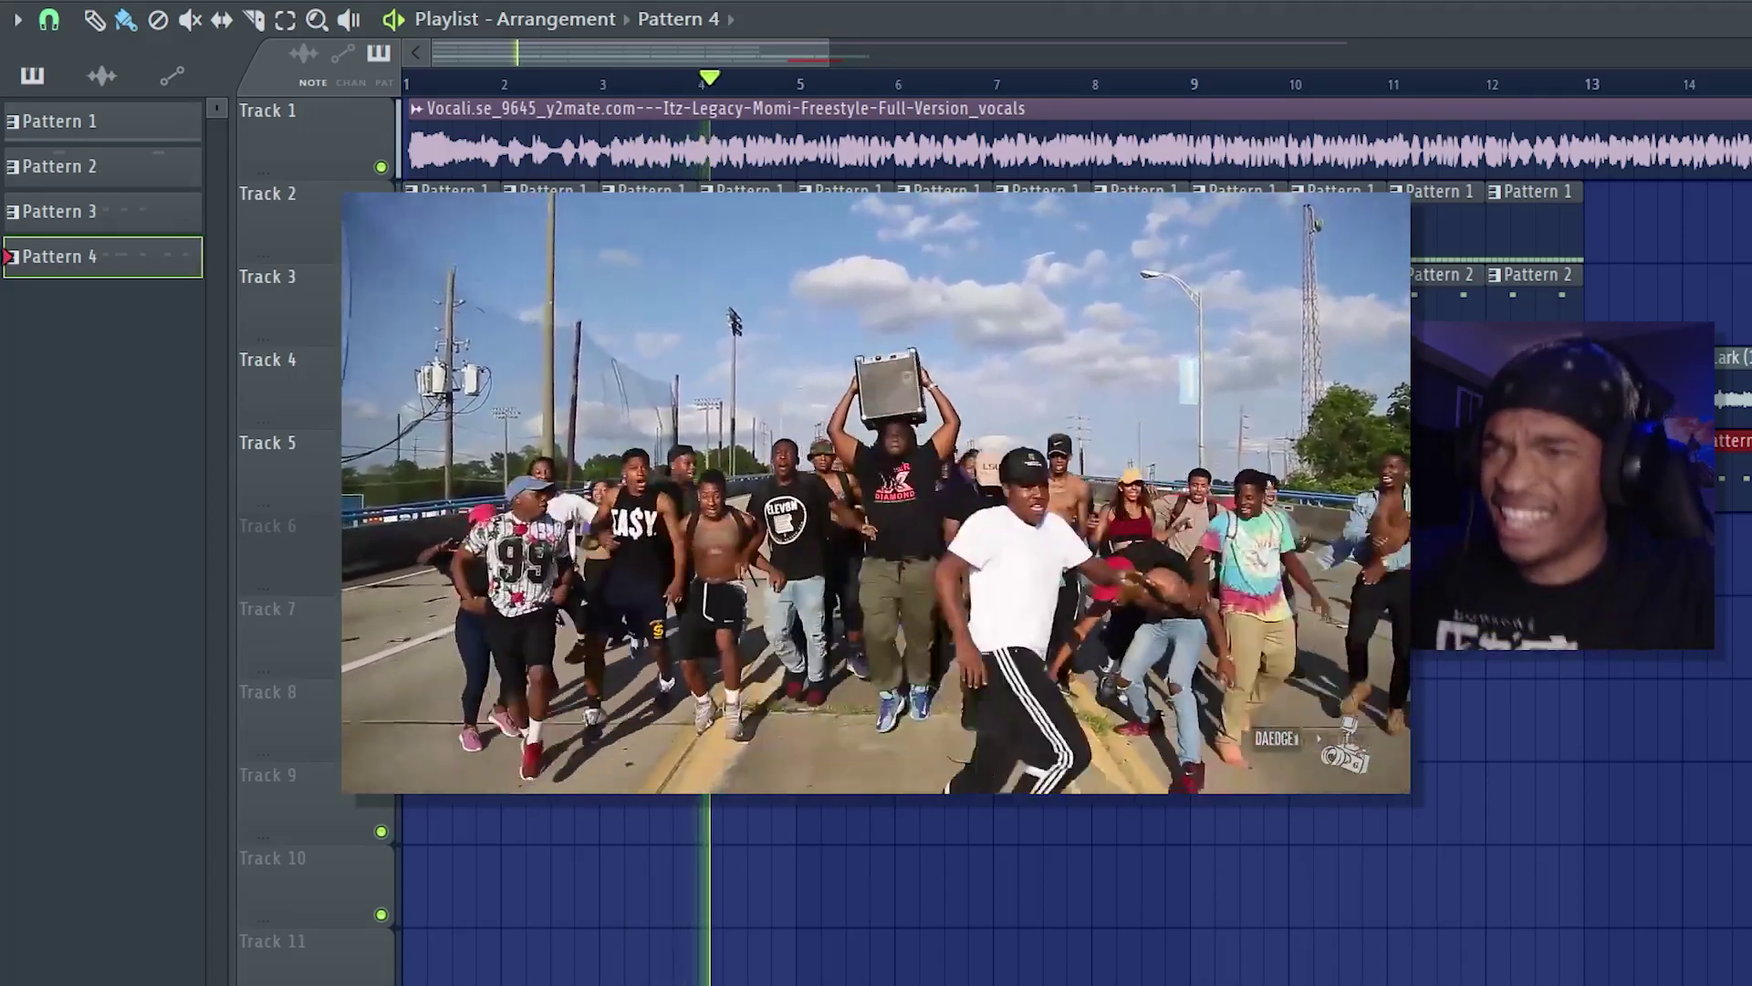
scroll(1078, 511, "right", 5)
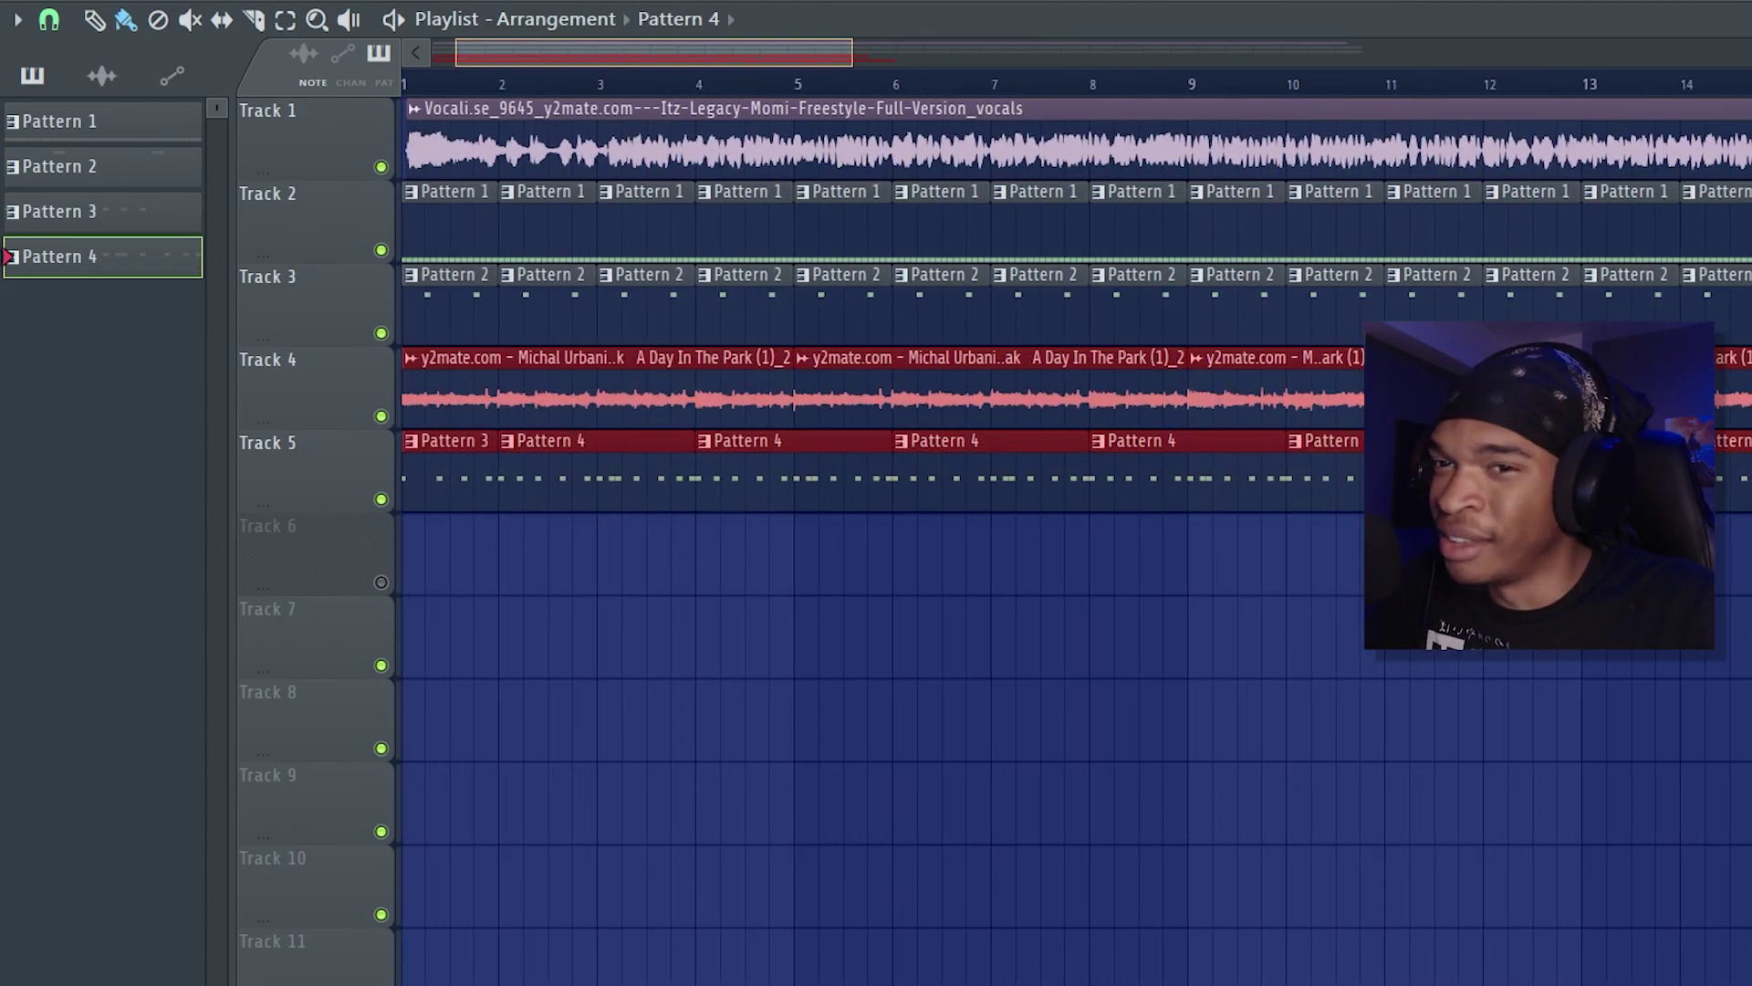
scroll(1078, 511, "right", 8)
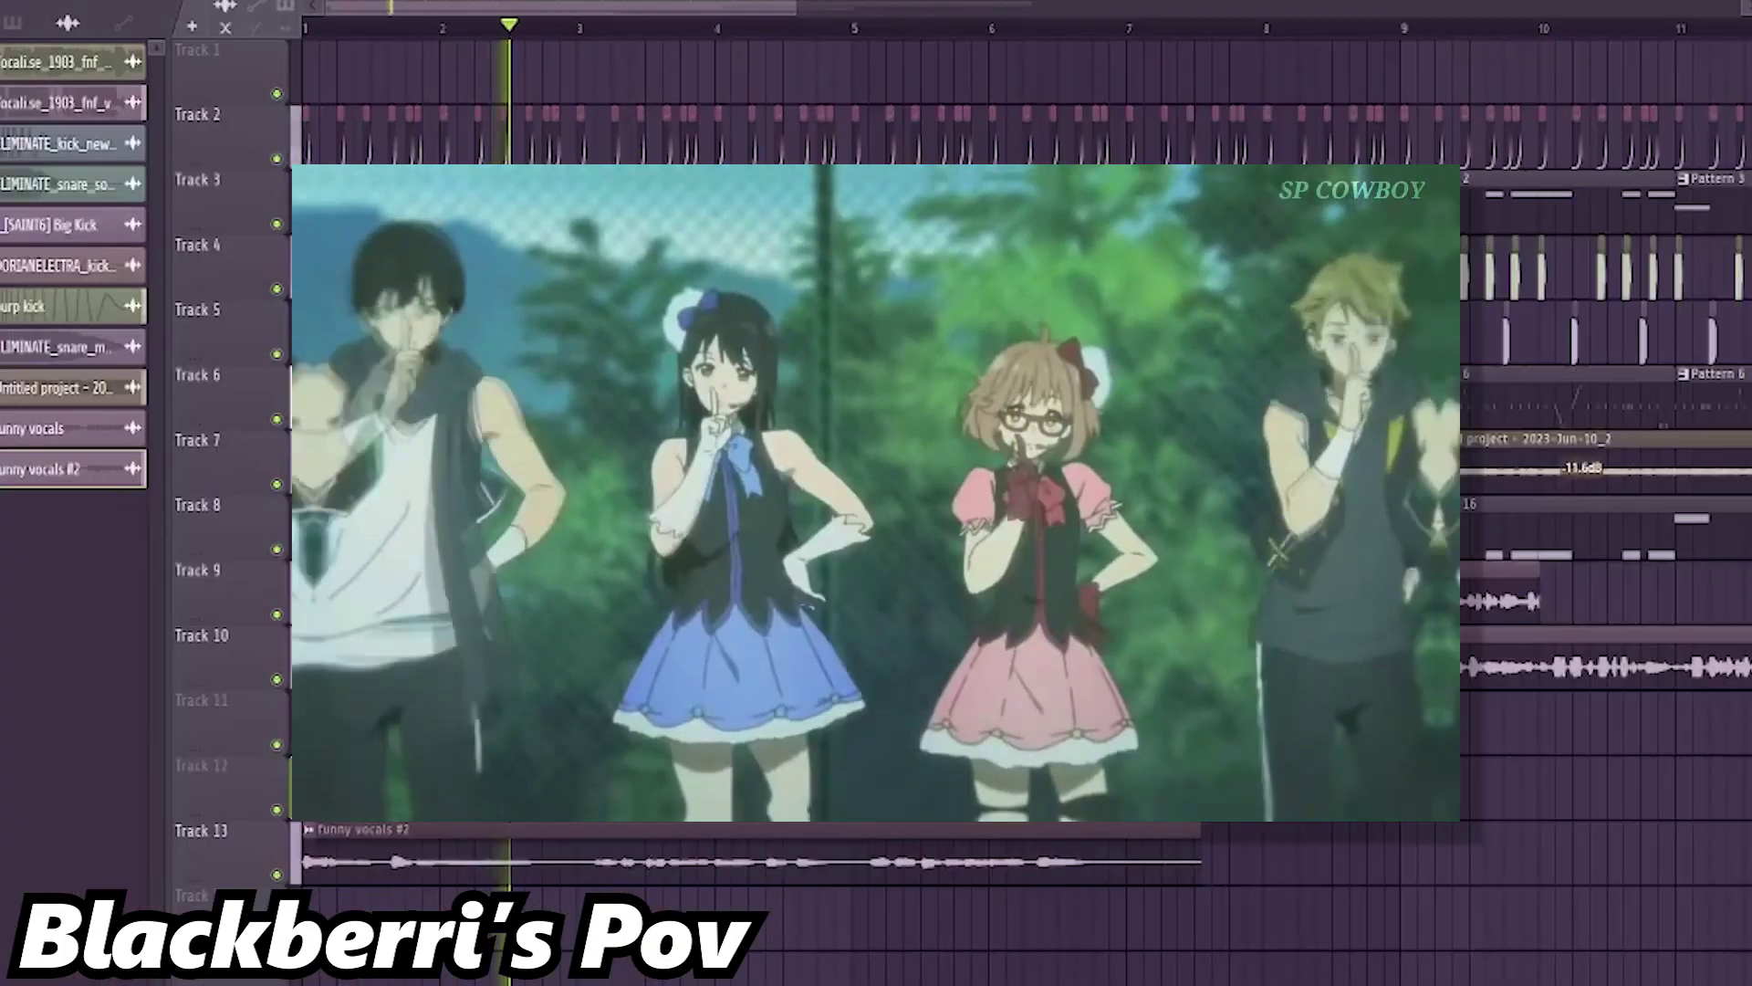
Step: Move the funny vocals #2 clip from Track 13 up to Track 11 in the playlist
left_click_drag(590, 828, 589, 700)
scroll(590, 700, "down", 3)
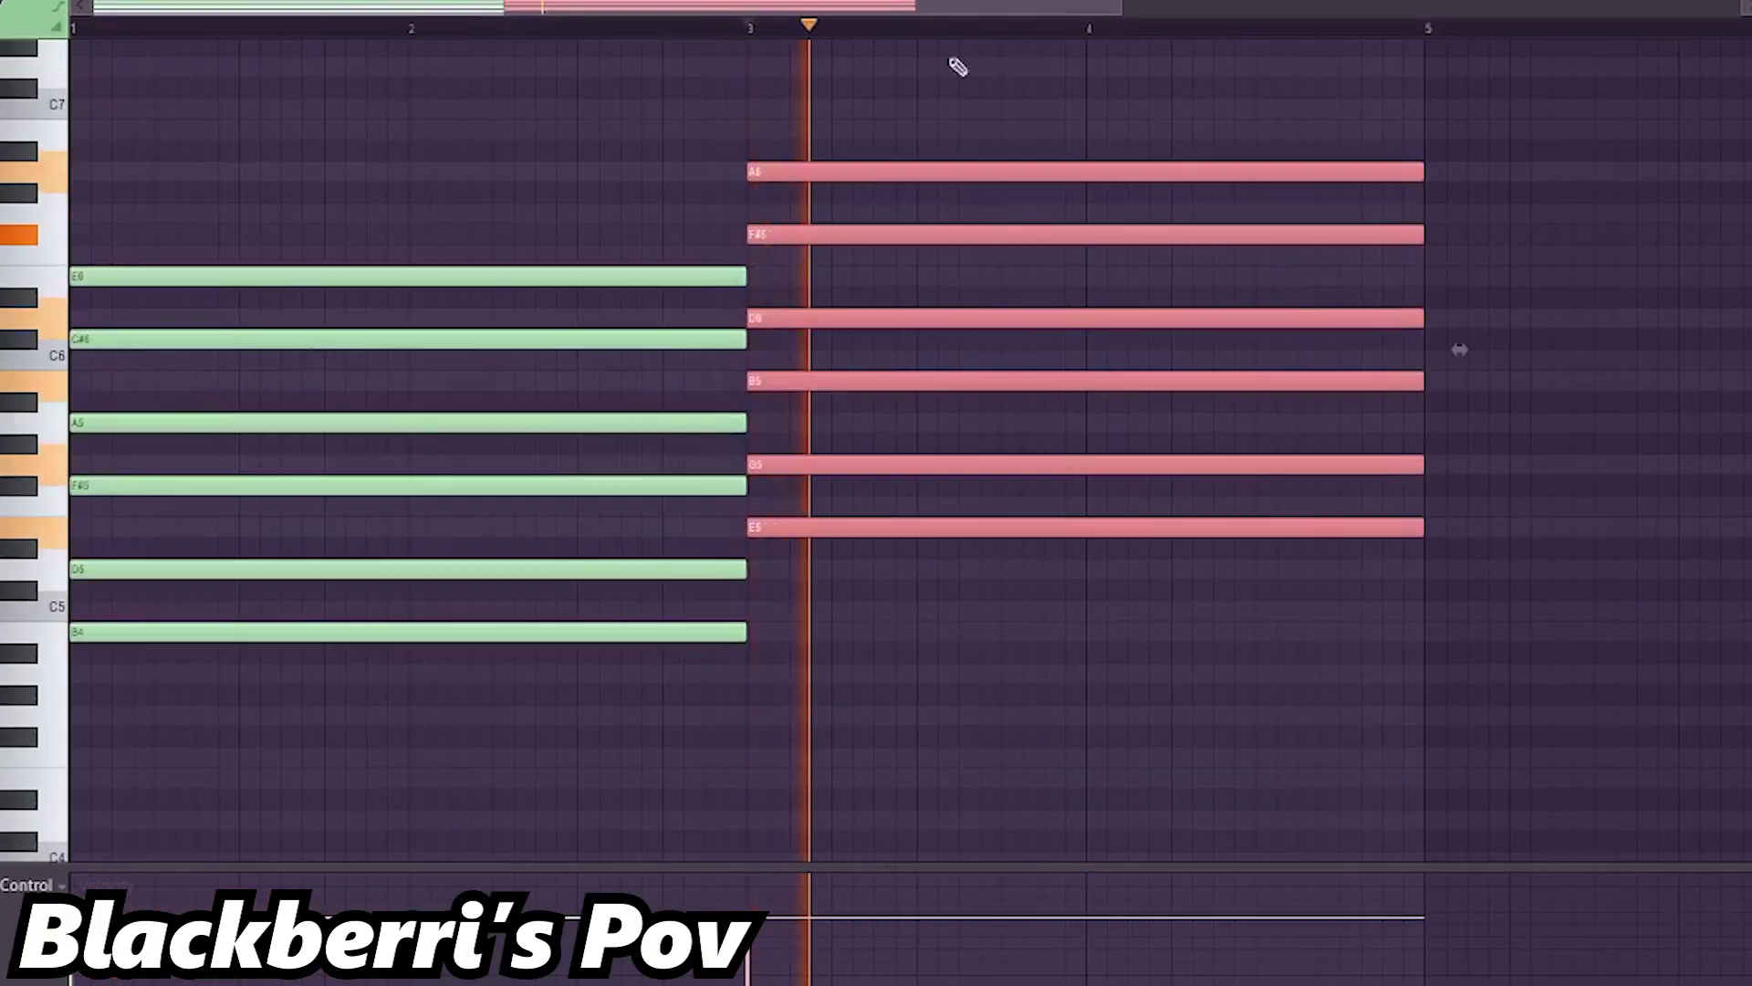
Step: Repeat Pattern 17 back to back on Track 13 from bar 5 through bar 16
key("F6")
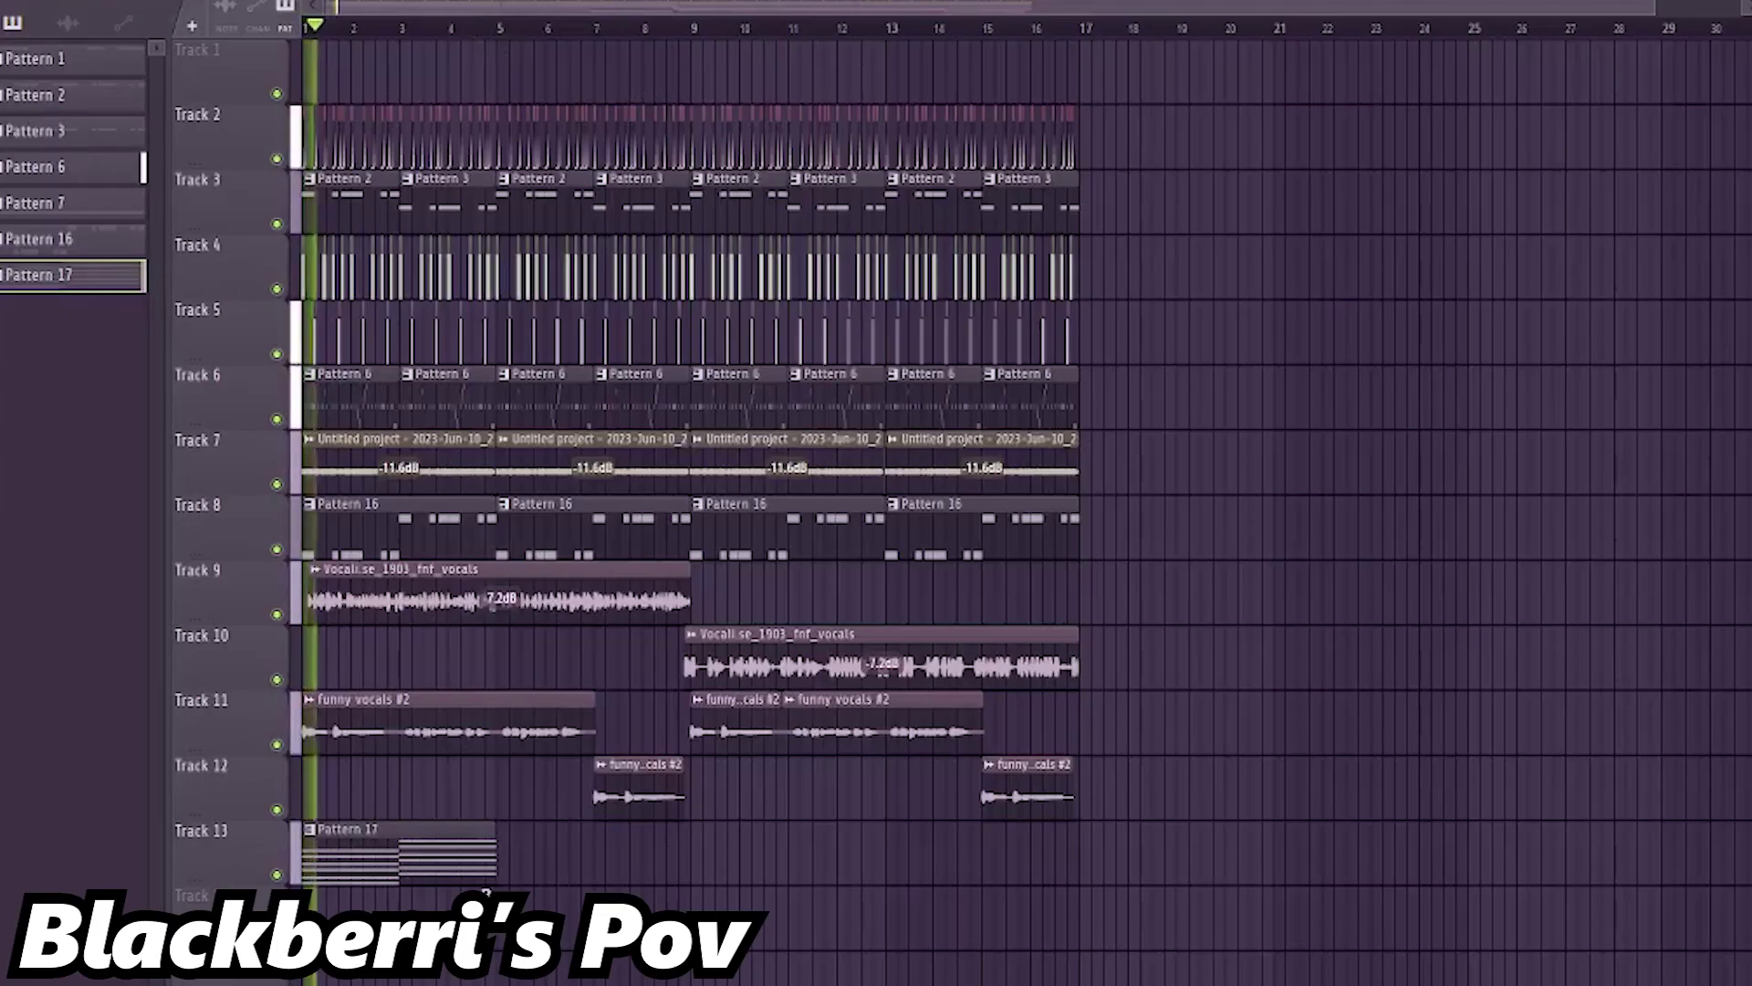
left_click_drag(503, 835, 696, 828)
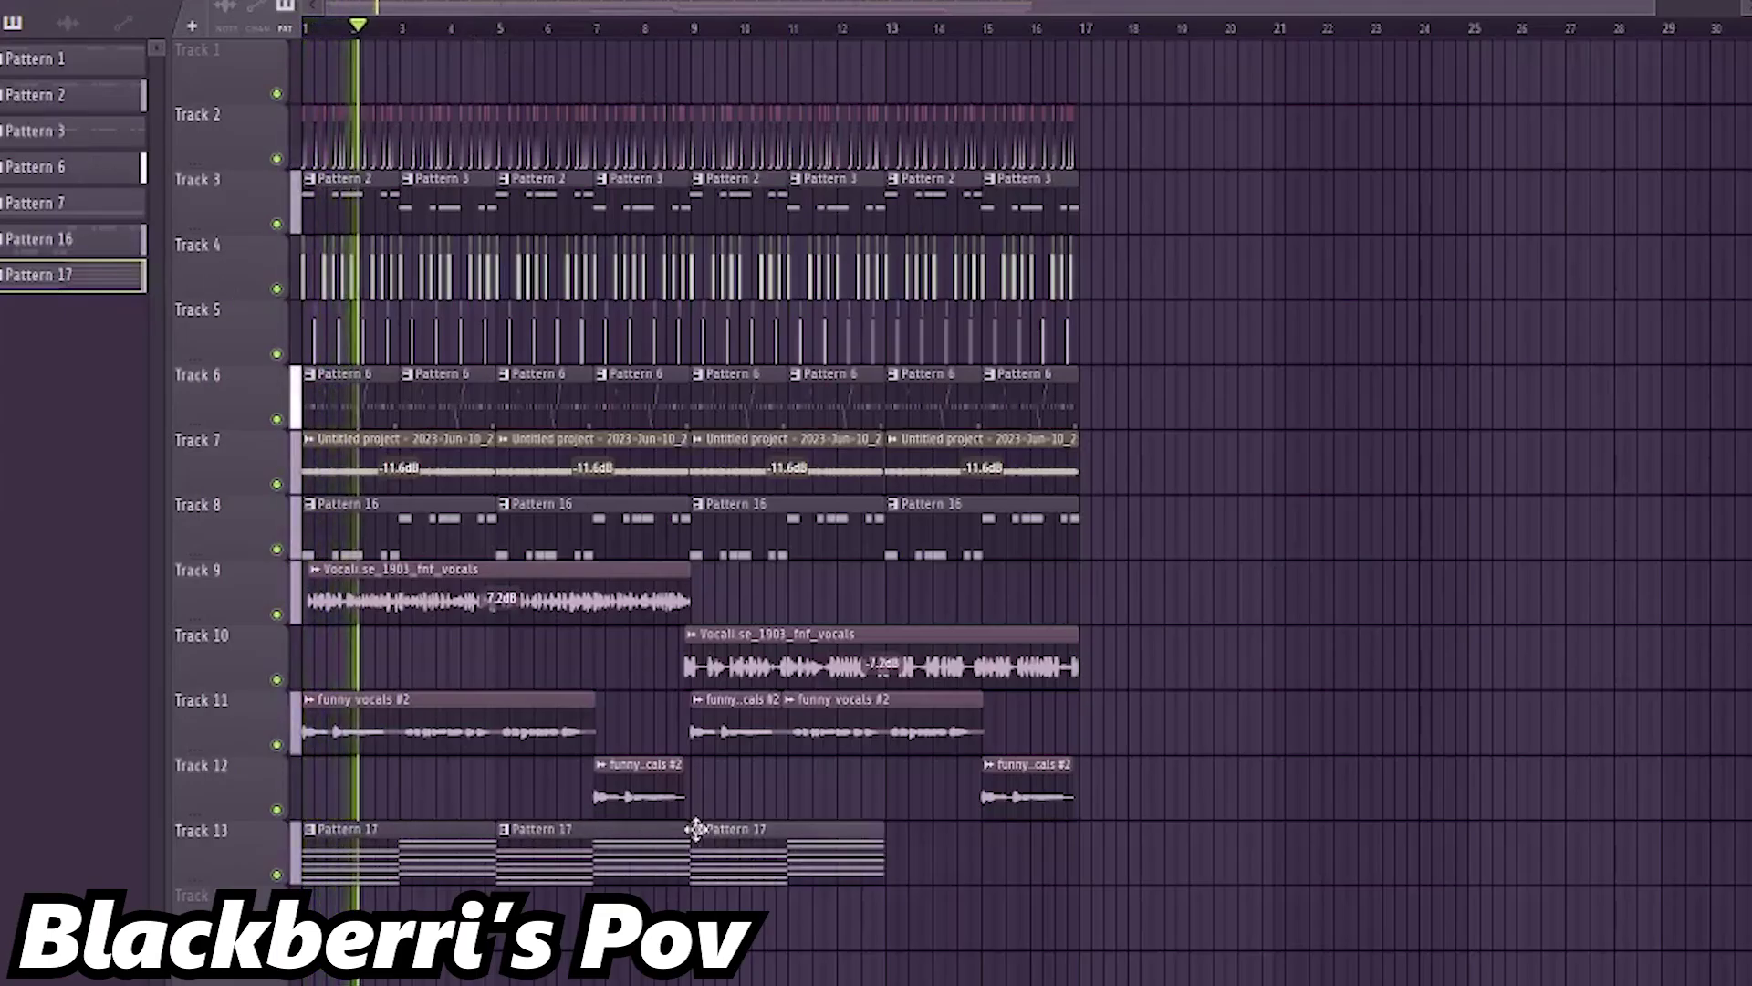
left_click(958, 849)
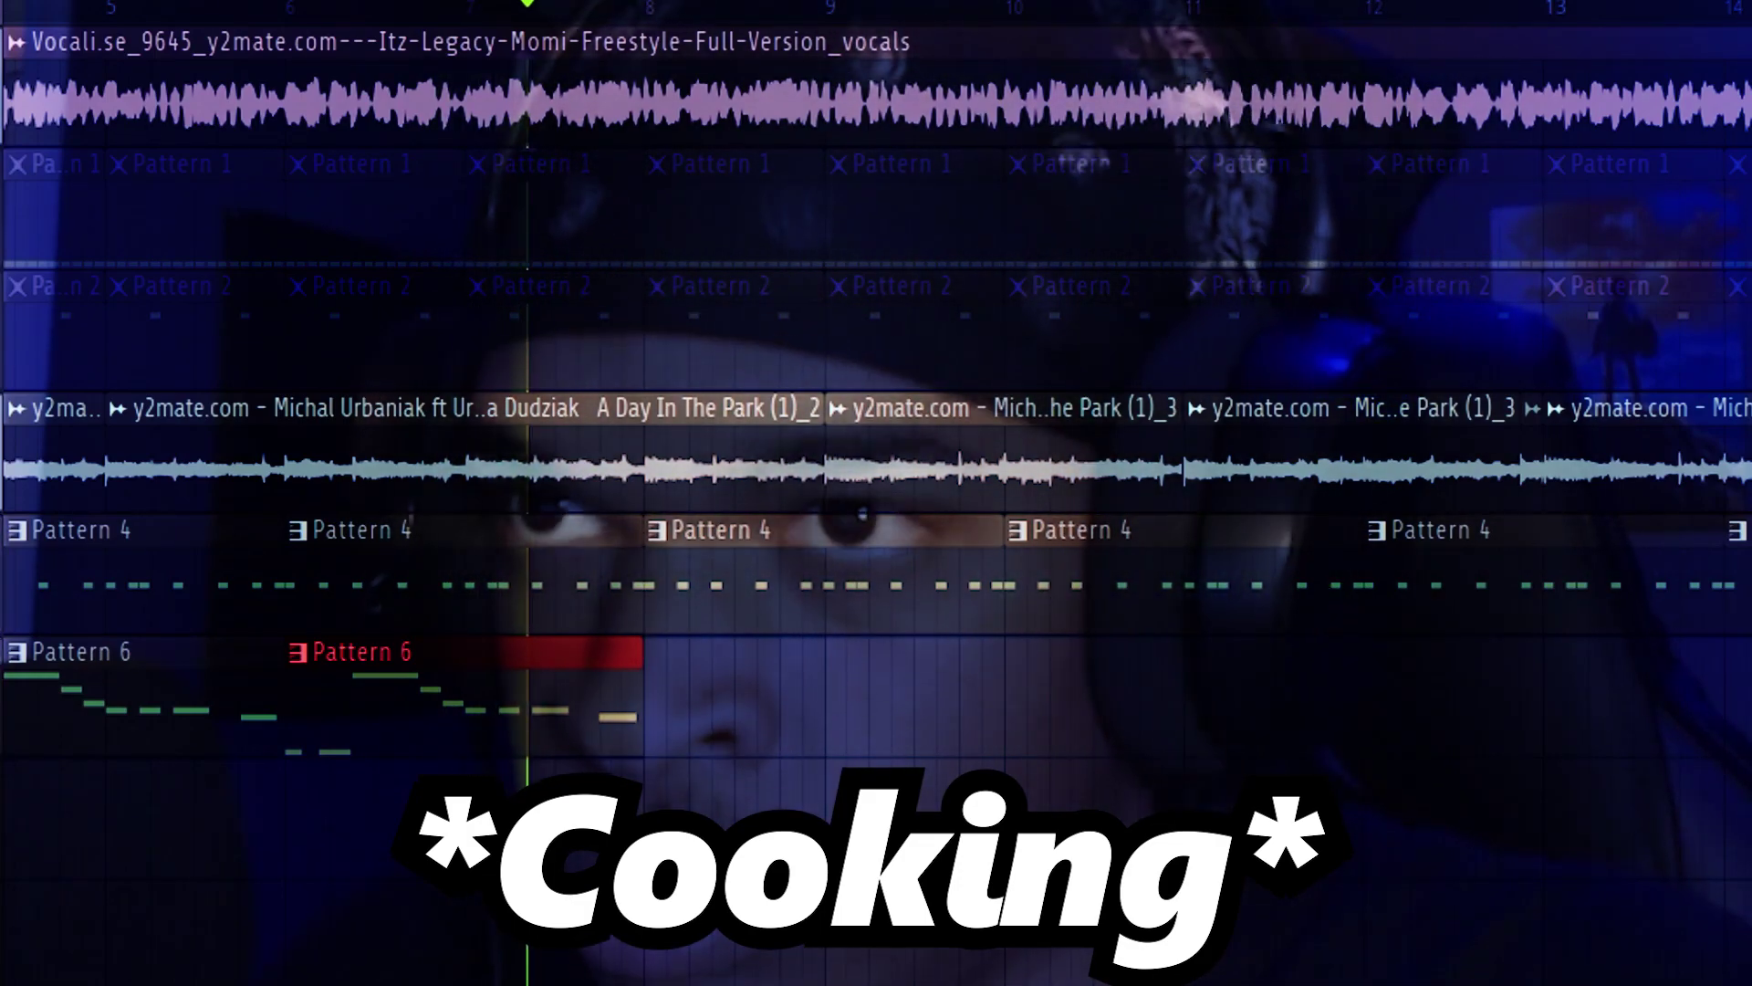
Step: Check the Distorted Kick insert and track levels in the mixer during playback, return to the playlist and stop playback
key("F9")
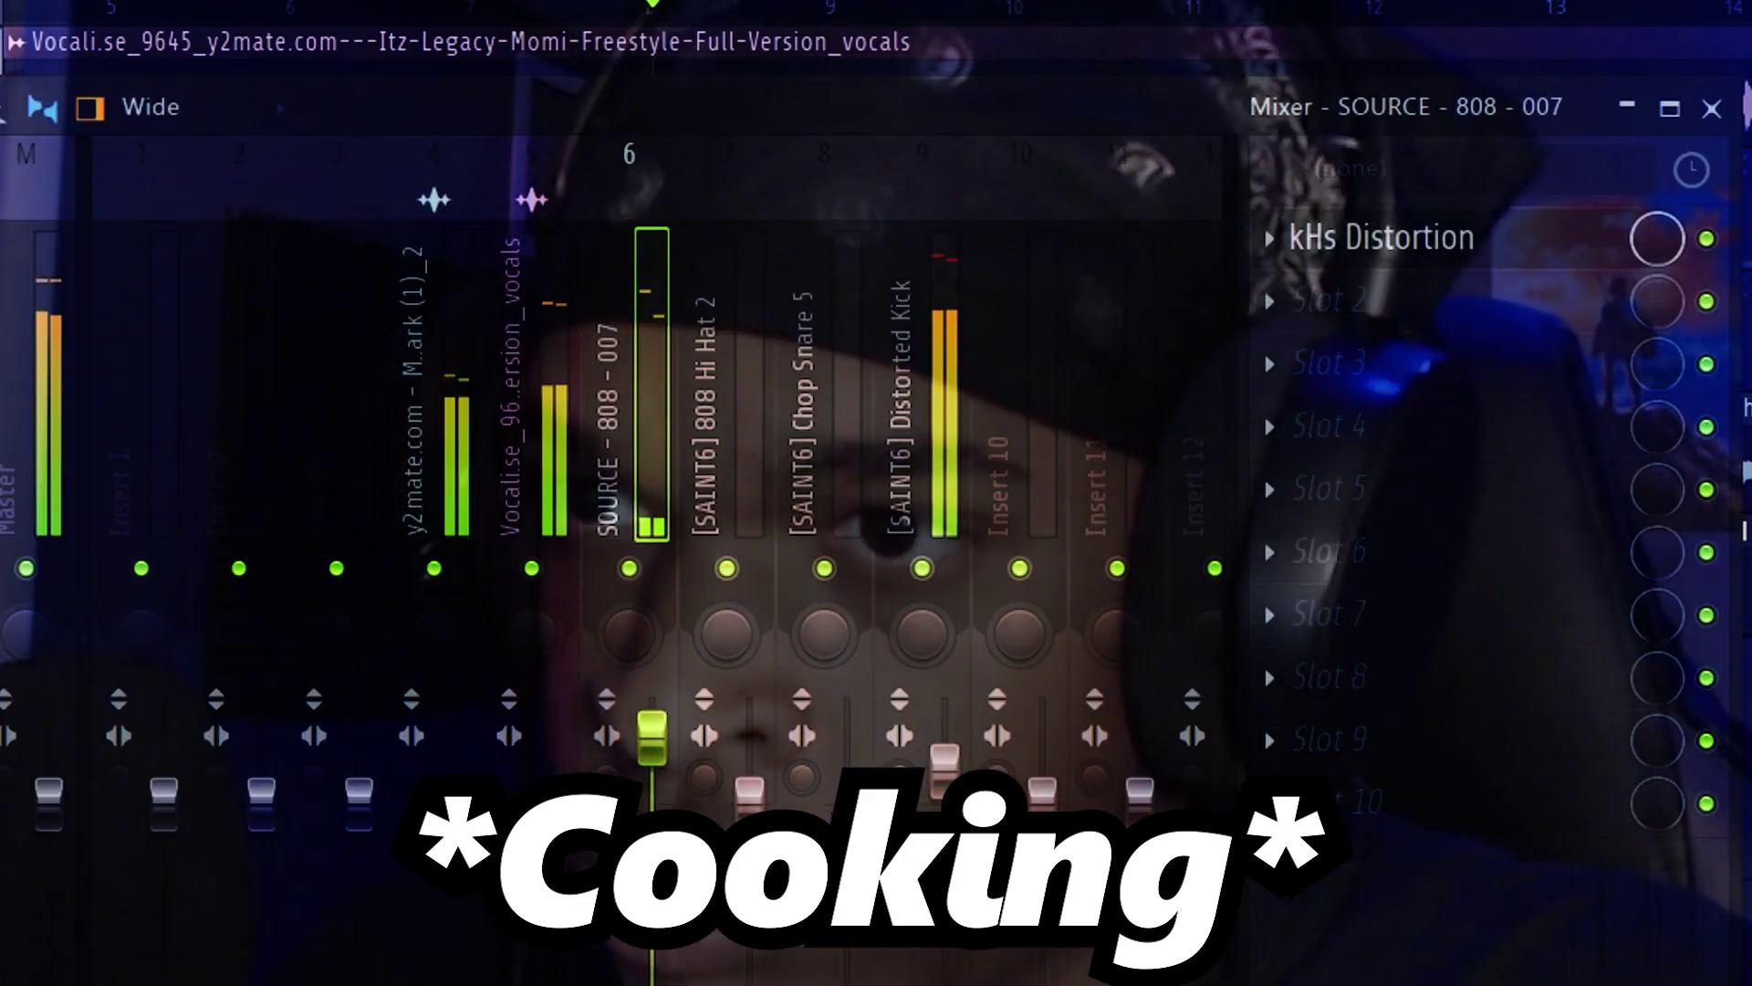
left_click(921, 411)
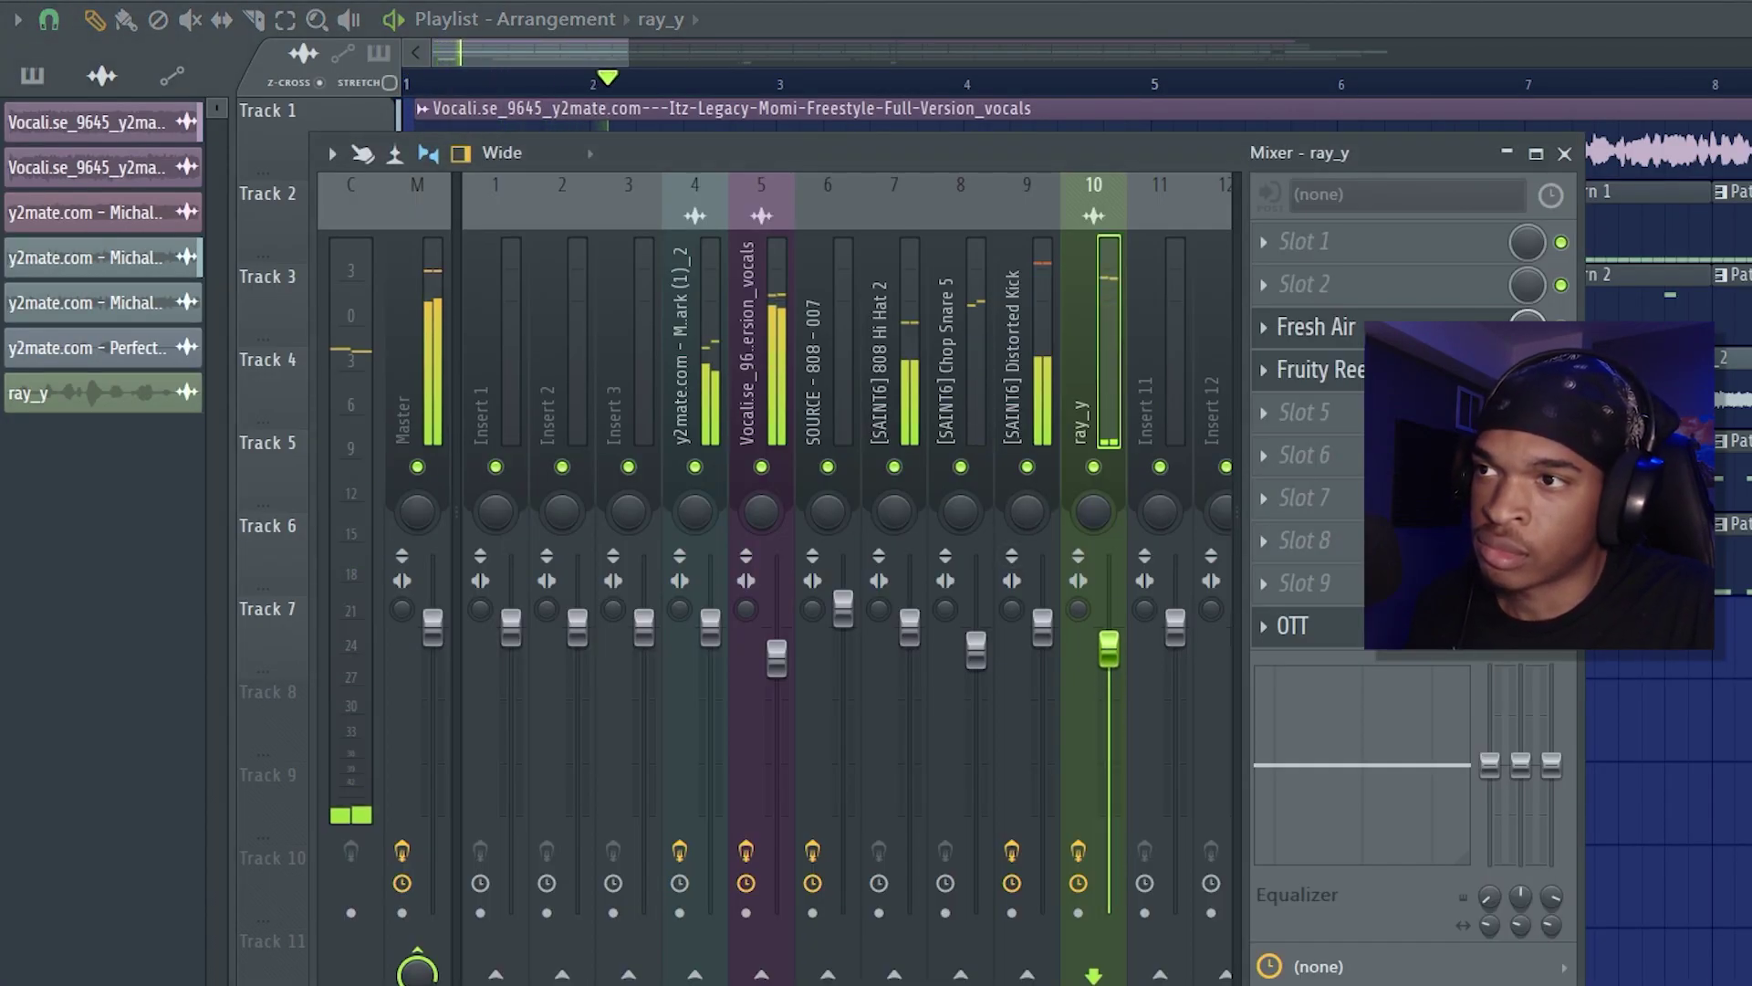
key("F9")
scroll(1078, 548, "down", 2)
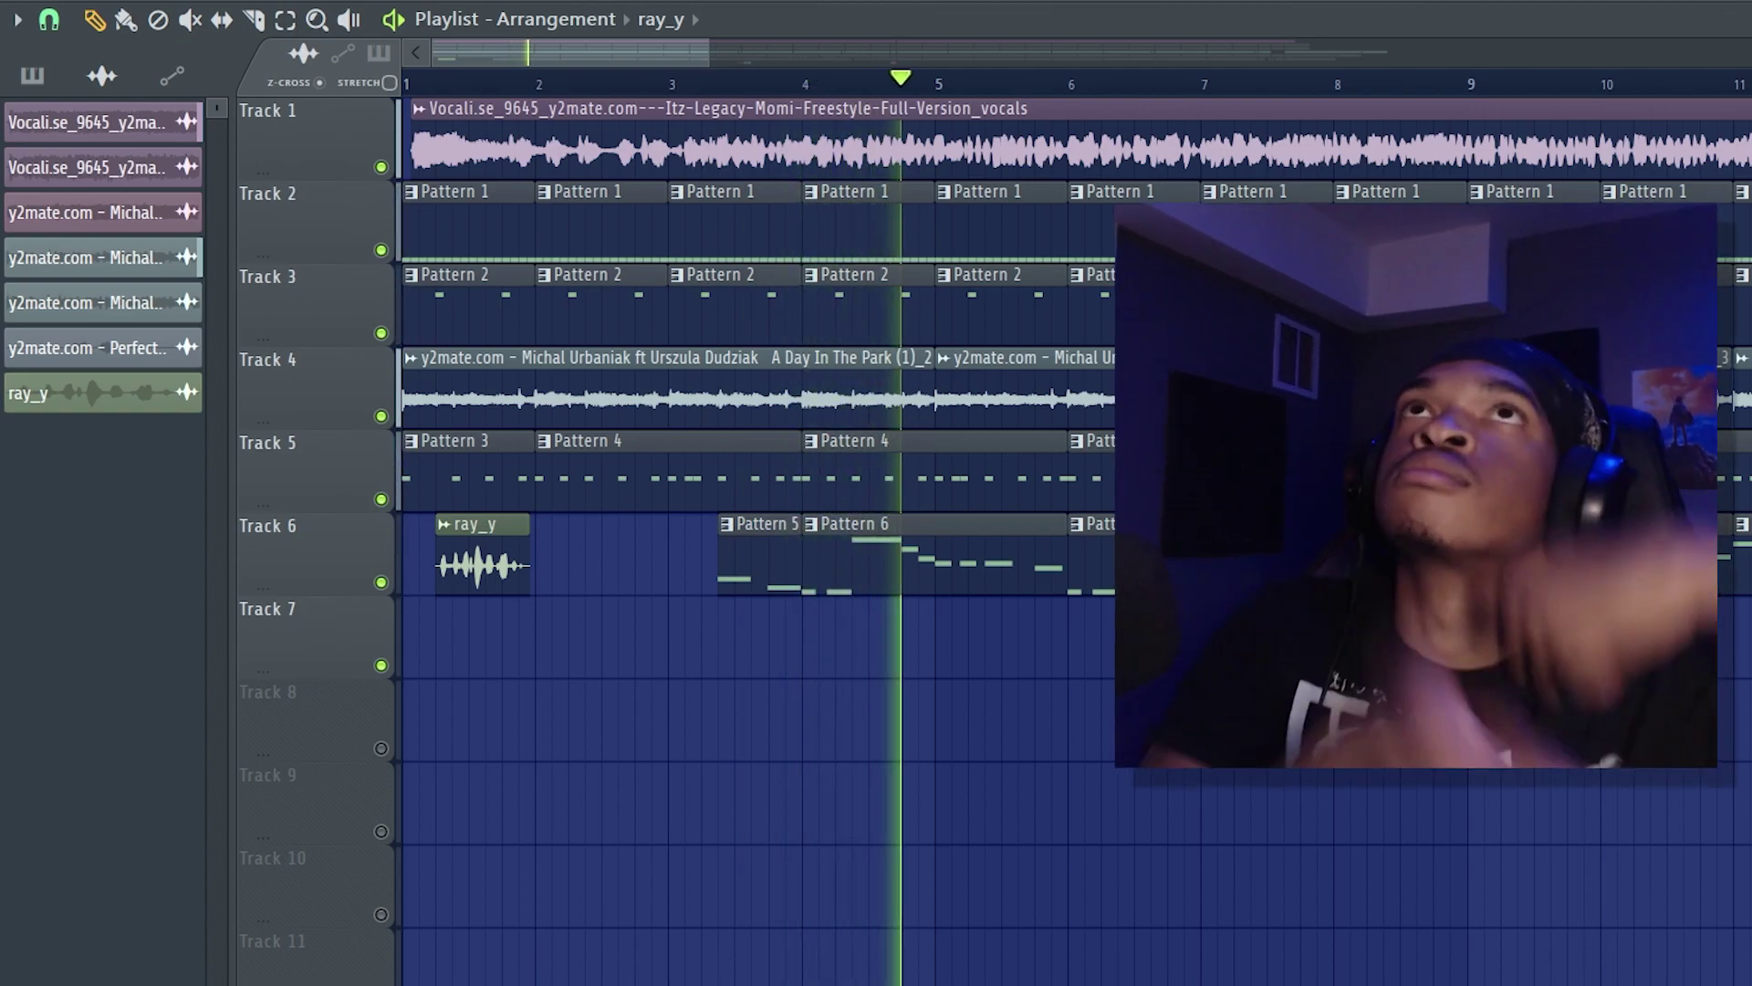
key("space")
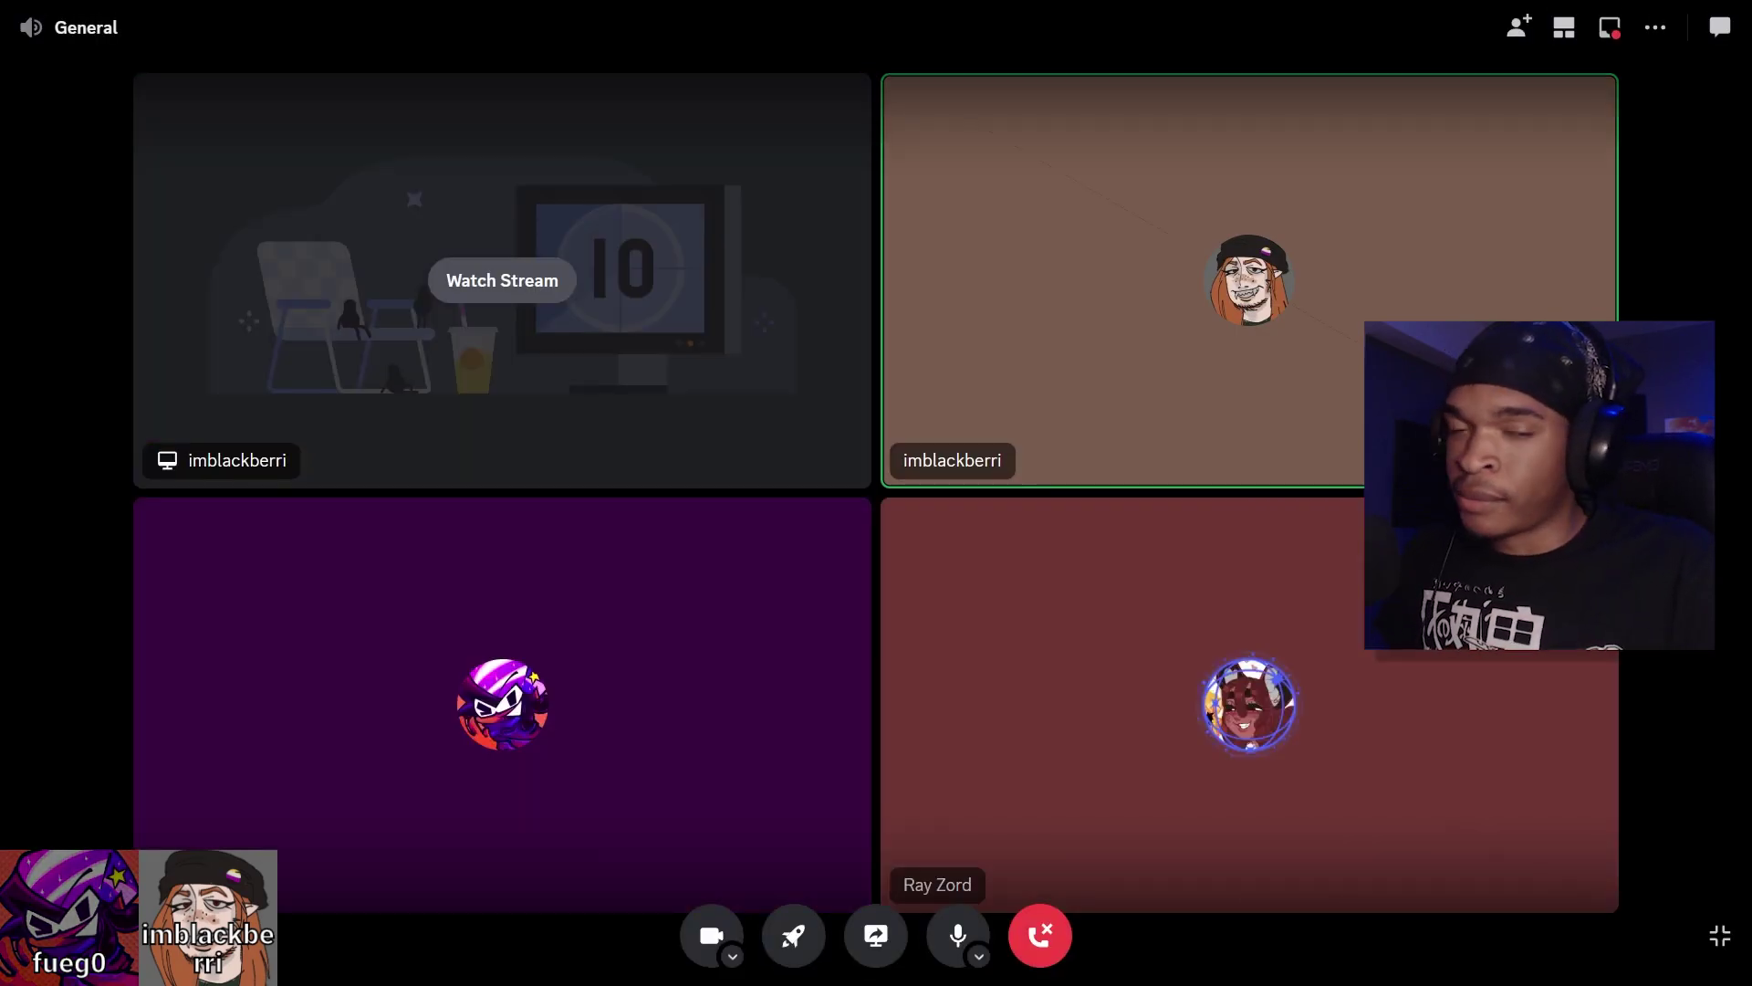
Step: Switch to the Discord call, watch the other producer's stream and examine the layers of the shared arrangement
left_click(503, 281)
right_click(878, 531)
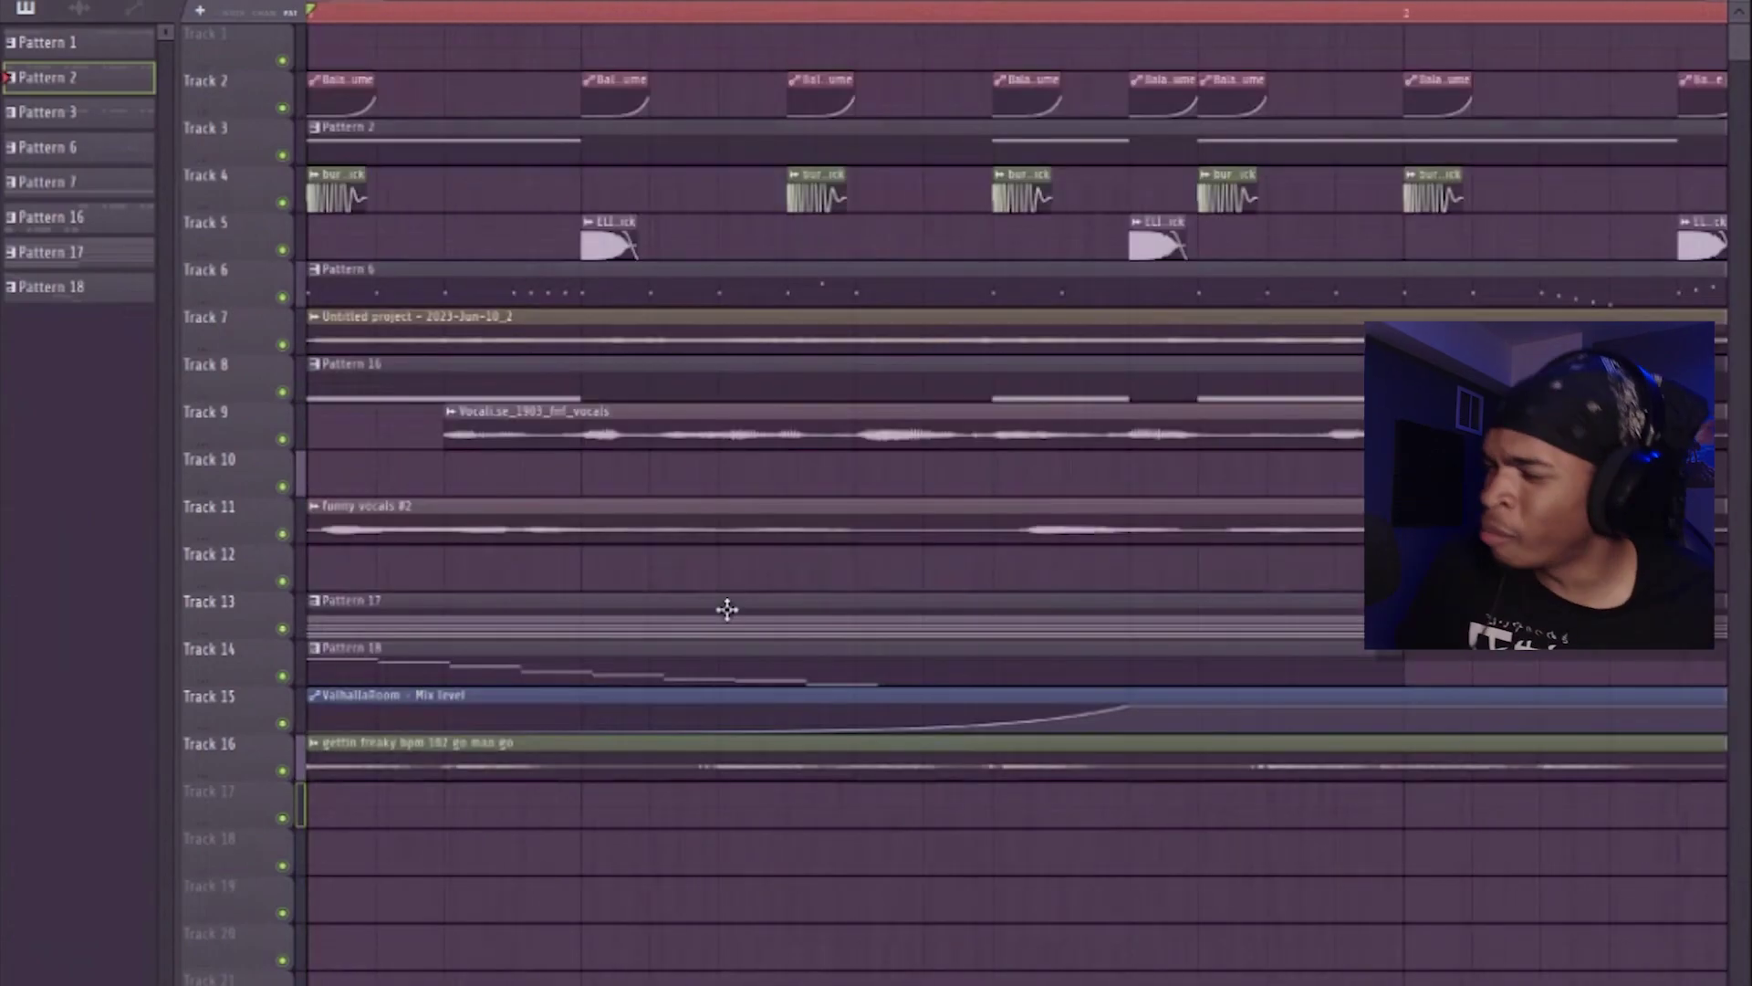
scroll(728, 606, "down", 3)
scroll(685, 639, "up", 3)
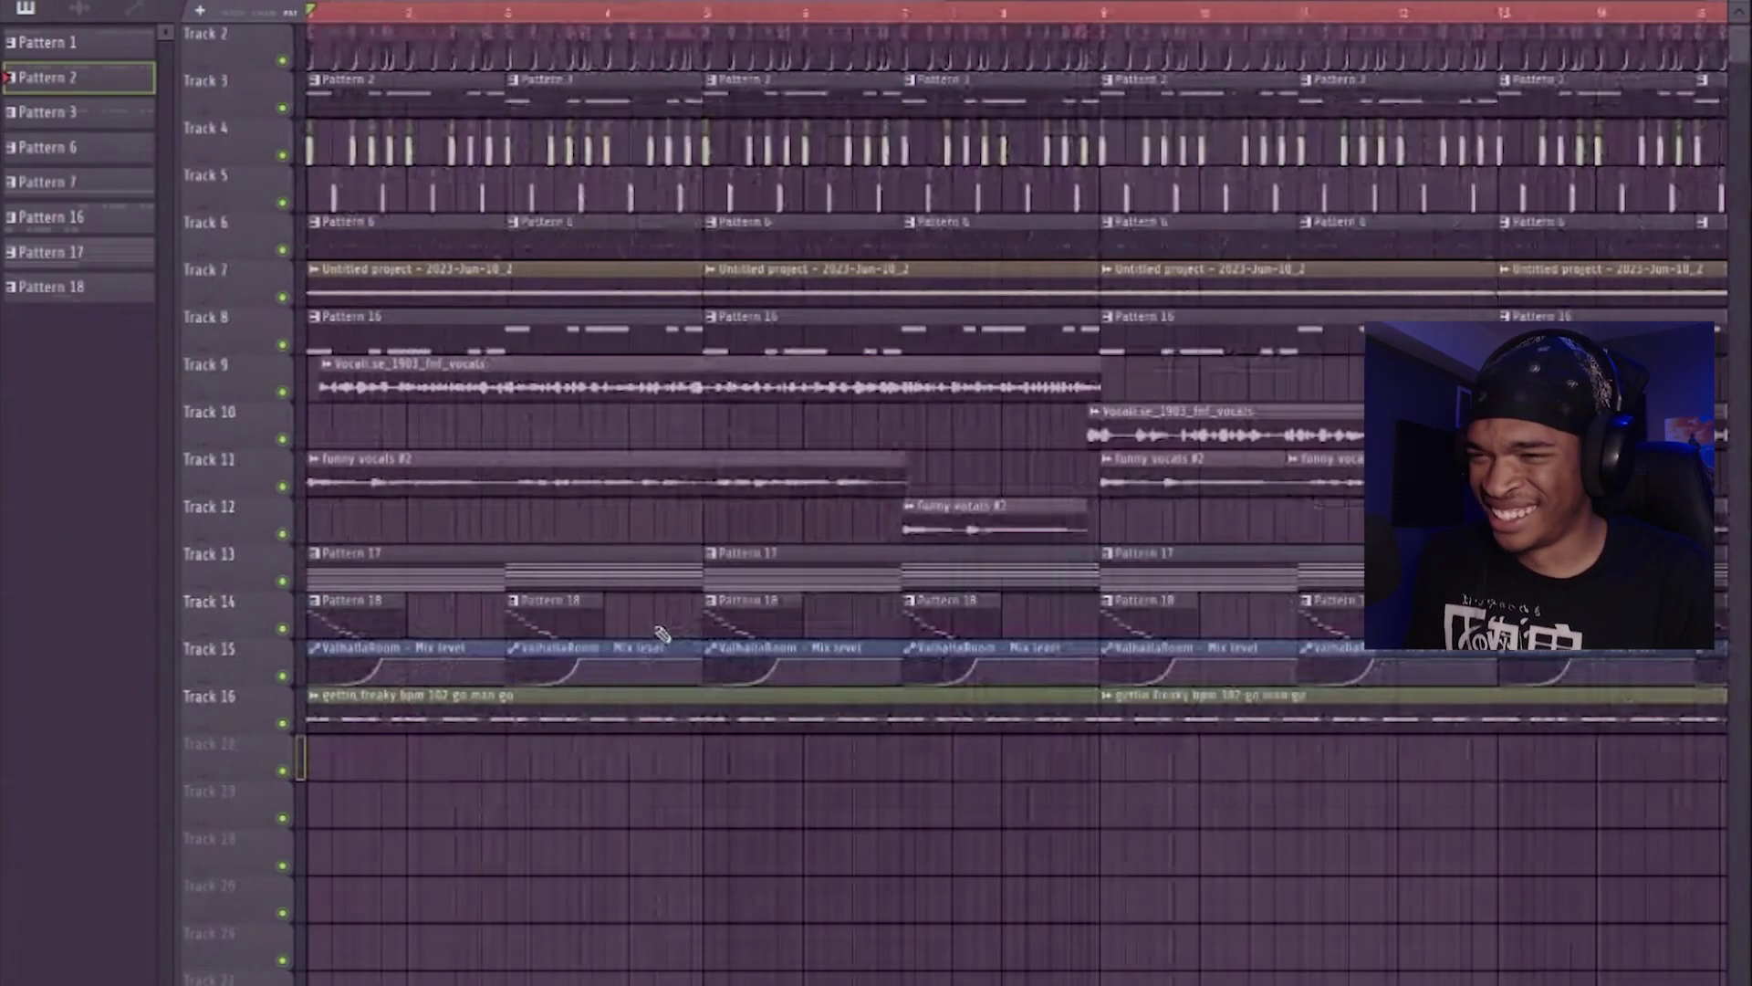
scroll(230, 700, "up", 1)
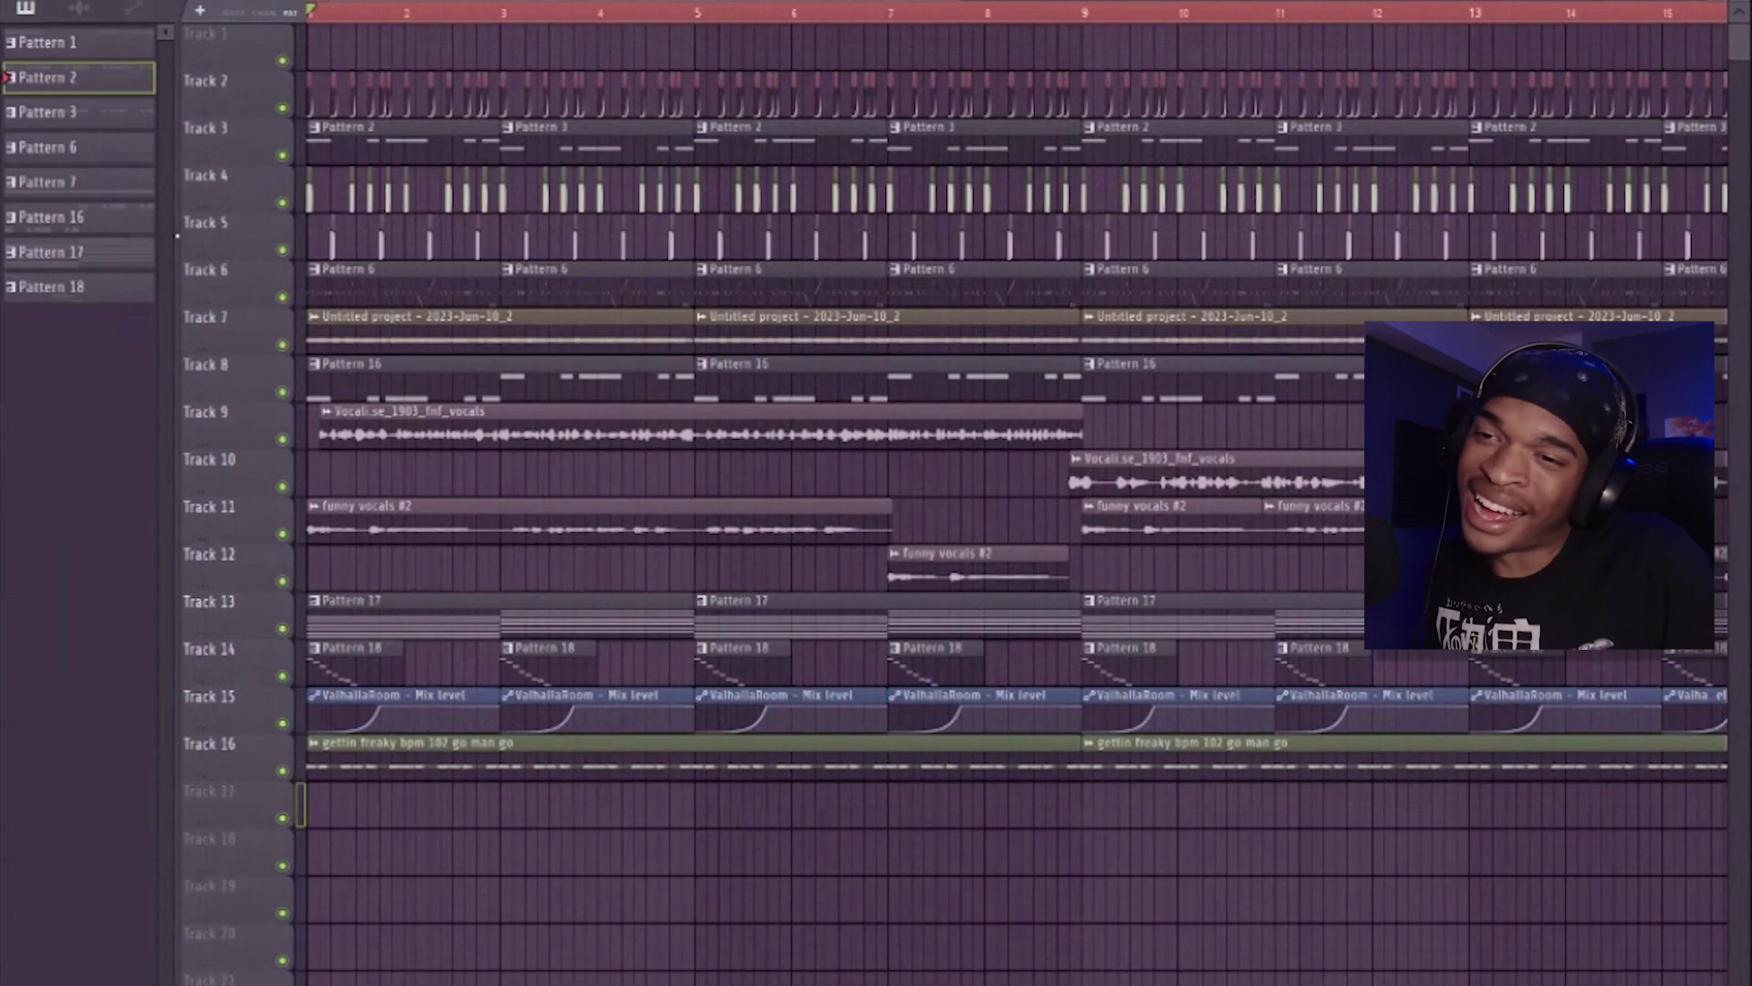
Step: Solo Track 7 to isolate the Untitled project clips, and dismiss the stream's options
left_click(282, 346, "ctrl")
scroll(228, 224, "down", 5)
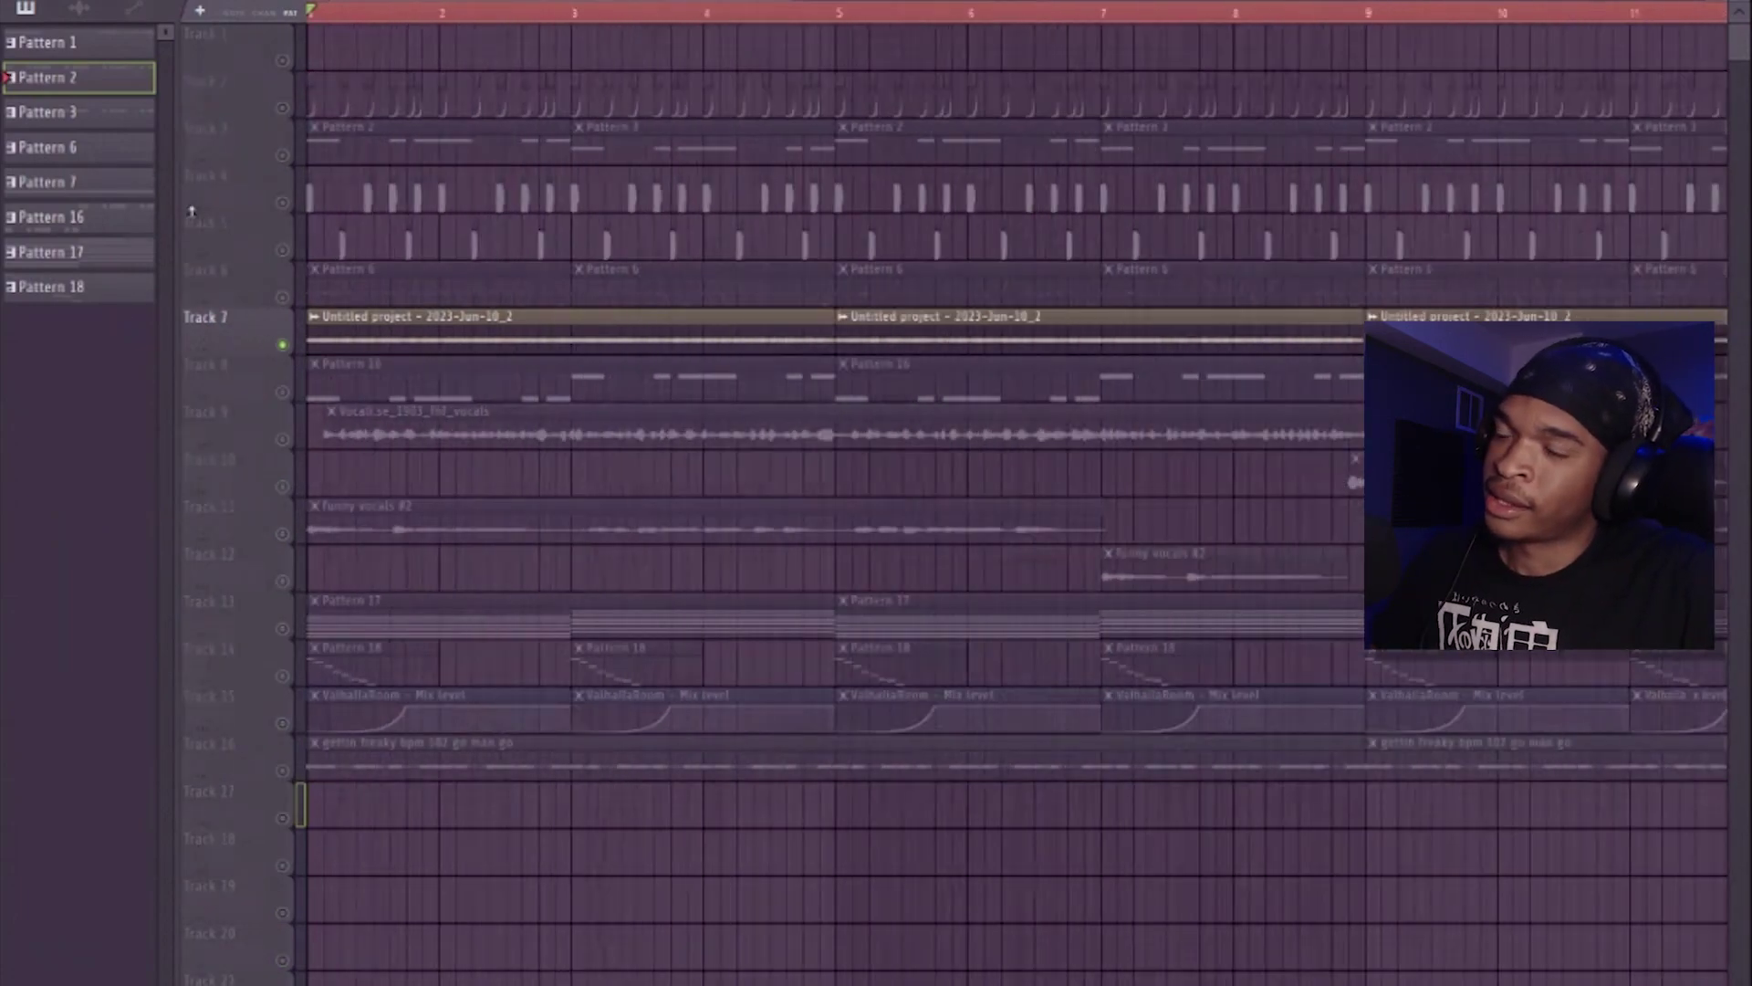
scroll(192, 203, "up", 1)
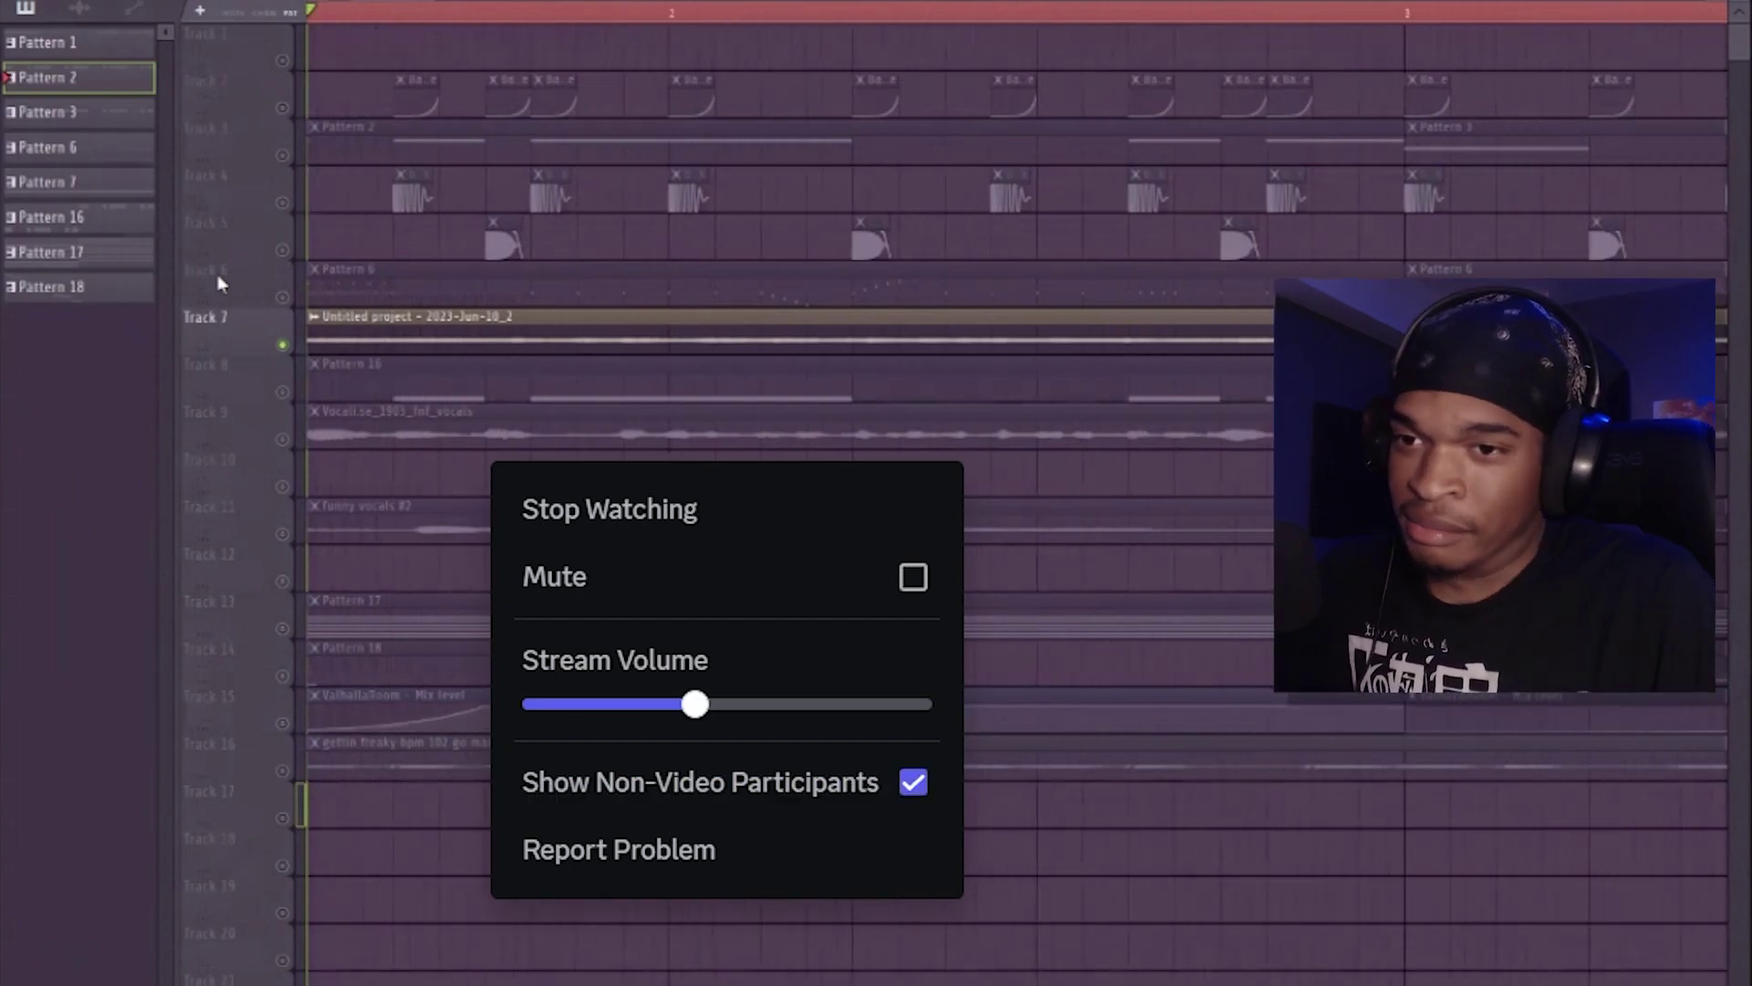
key("Escape")
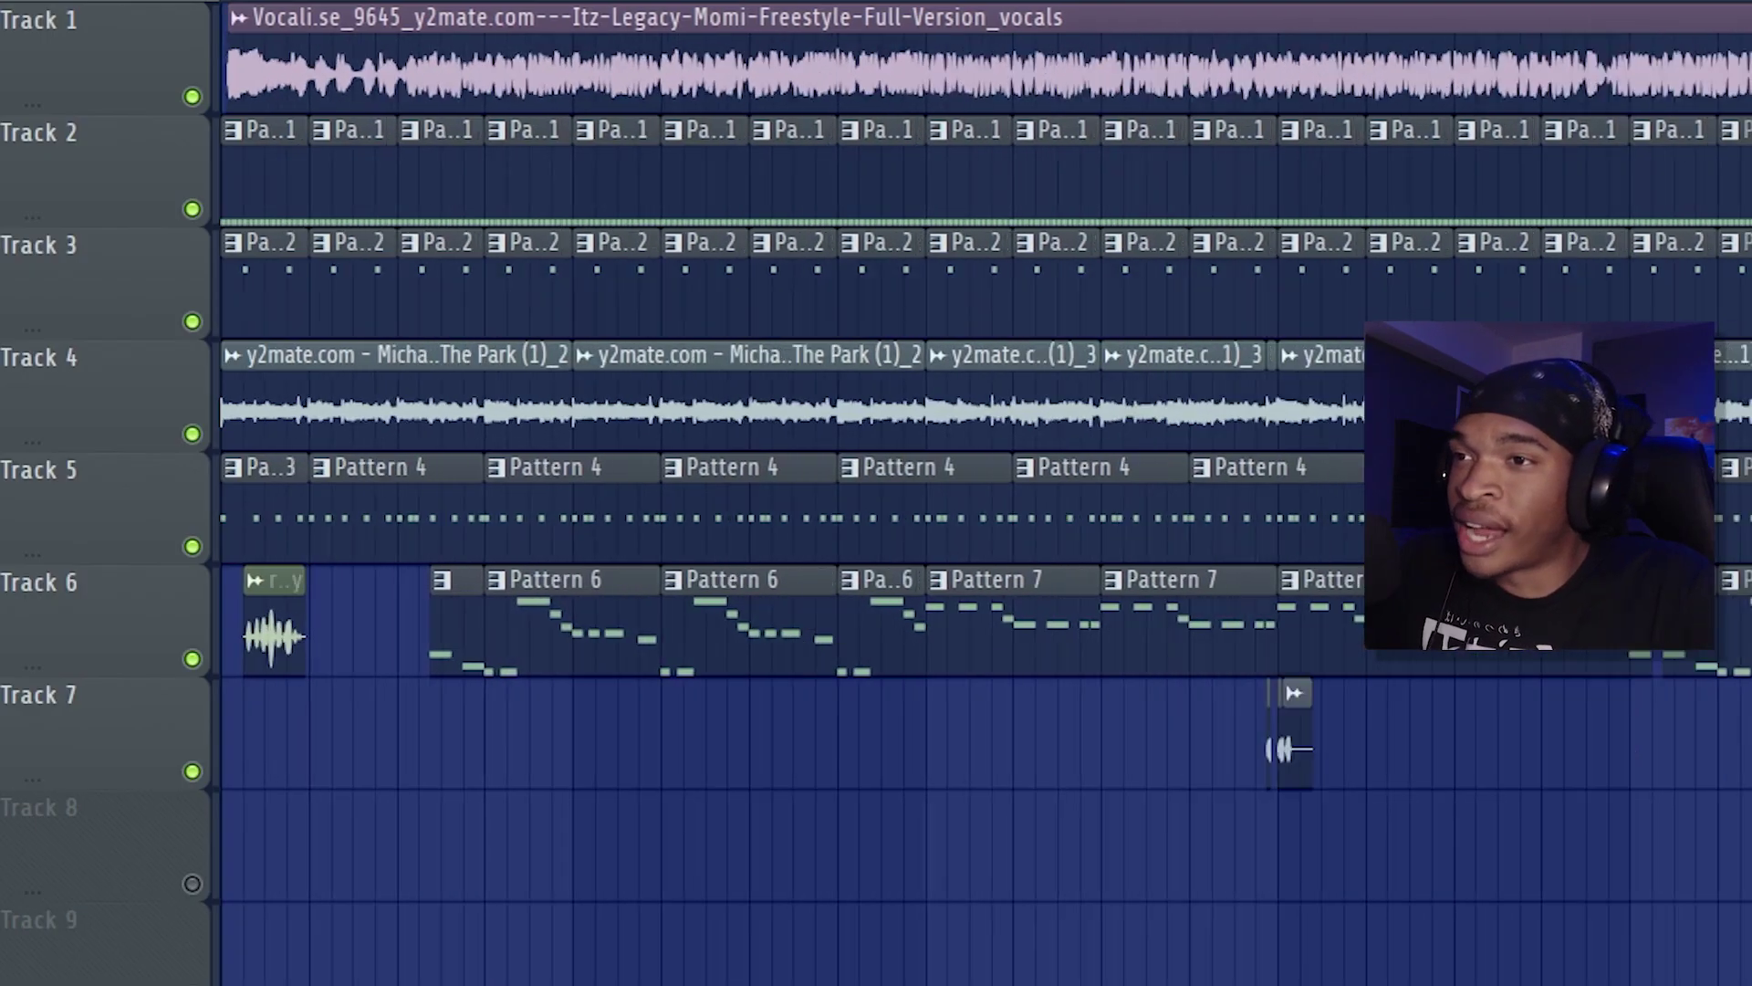
Step: Examine the structure of the full arrangement and its opening bars, and start playback from bar 1
scroll(987, 493, "up", 2, "ctrl")
scroll(986, 493, "down", 3, "ctrl")
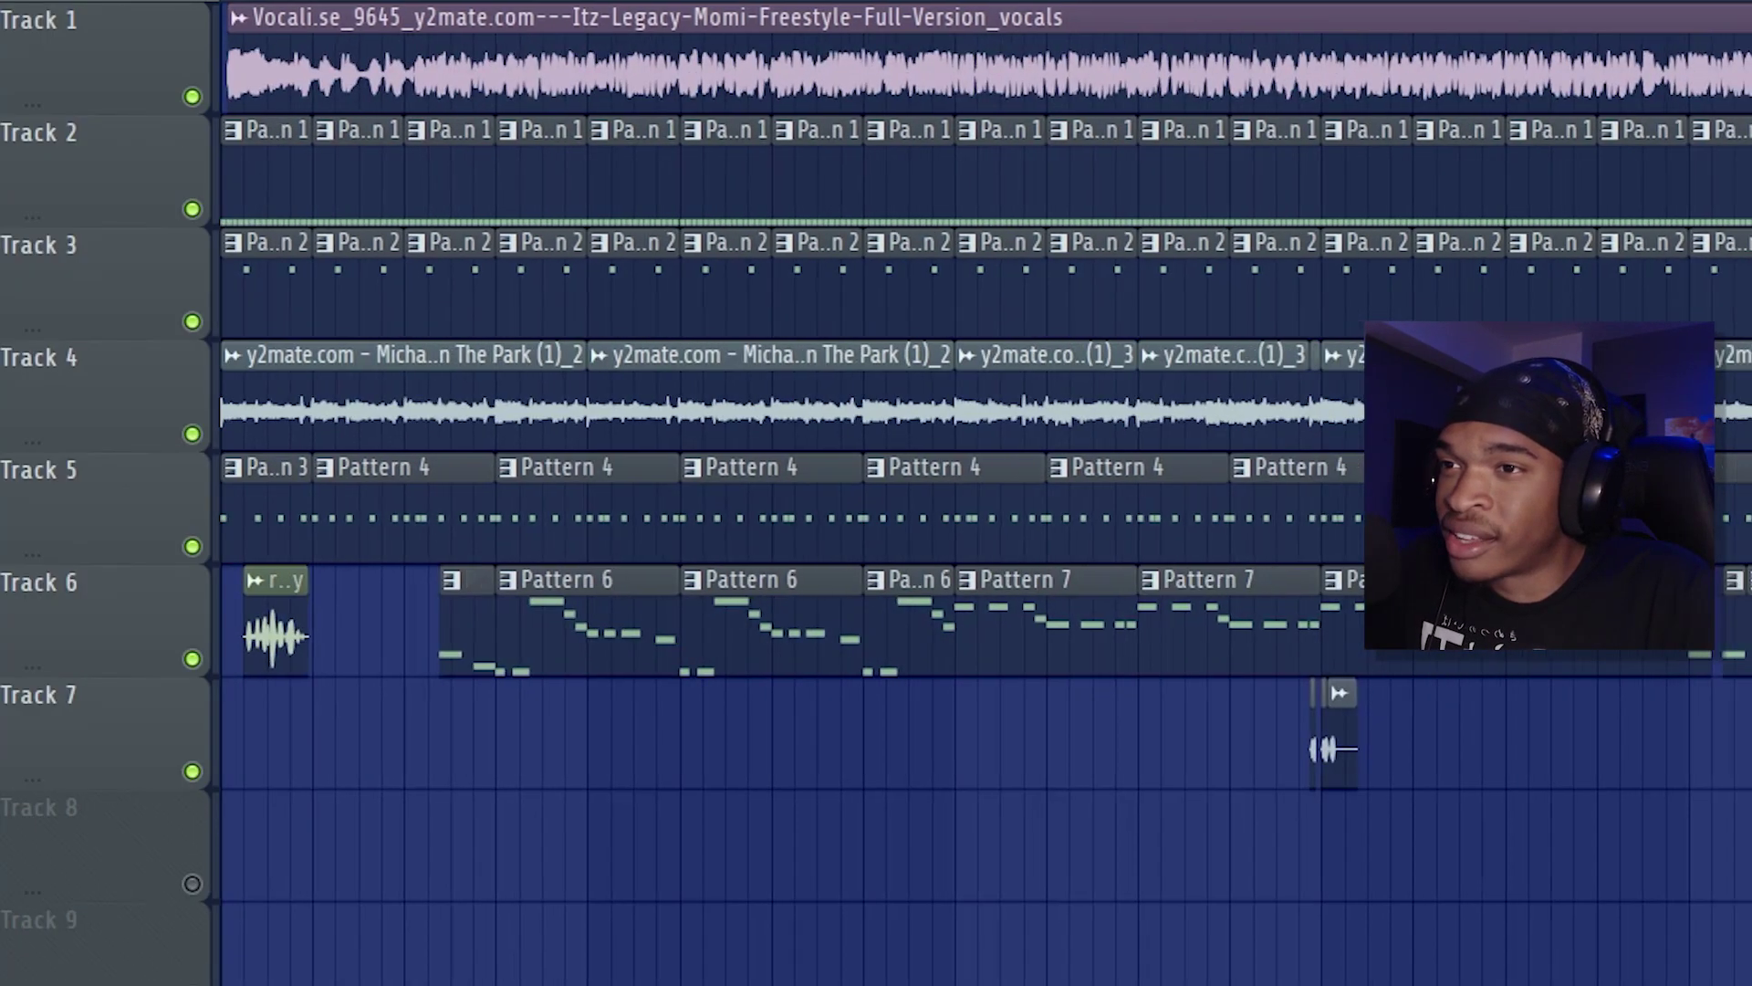
scroll(985, 494, "up", 4, "ctrl")
scroll(987, 493, "up", 3, "ctrl")
scroll(986, 493, "down", 8, "ctrl")
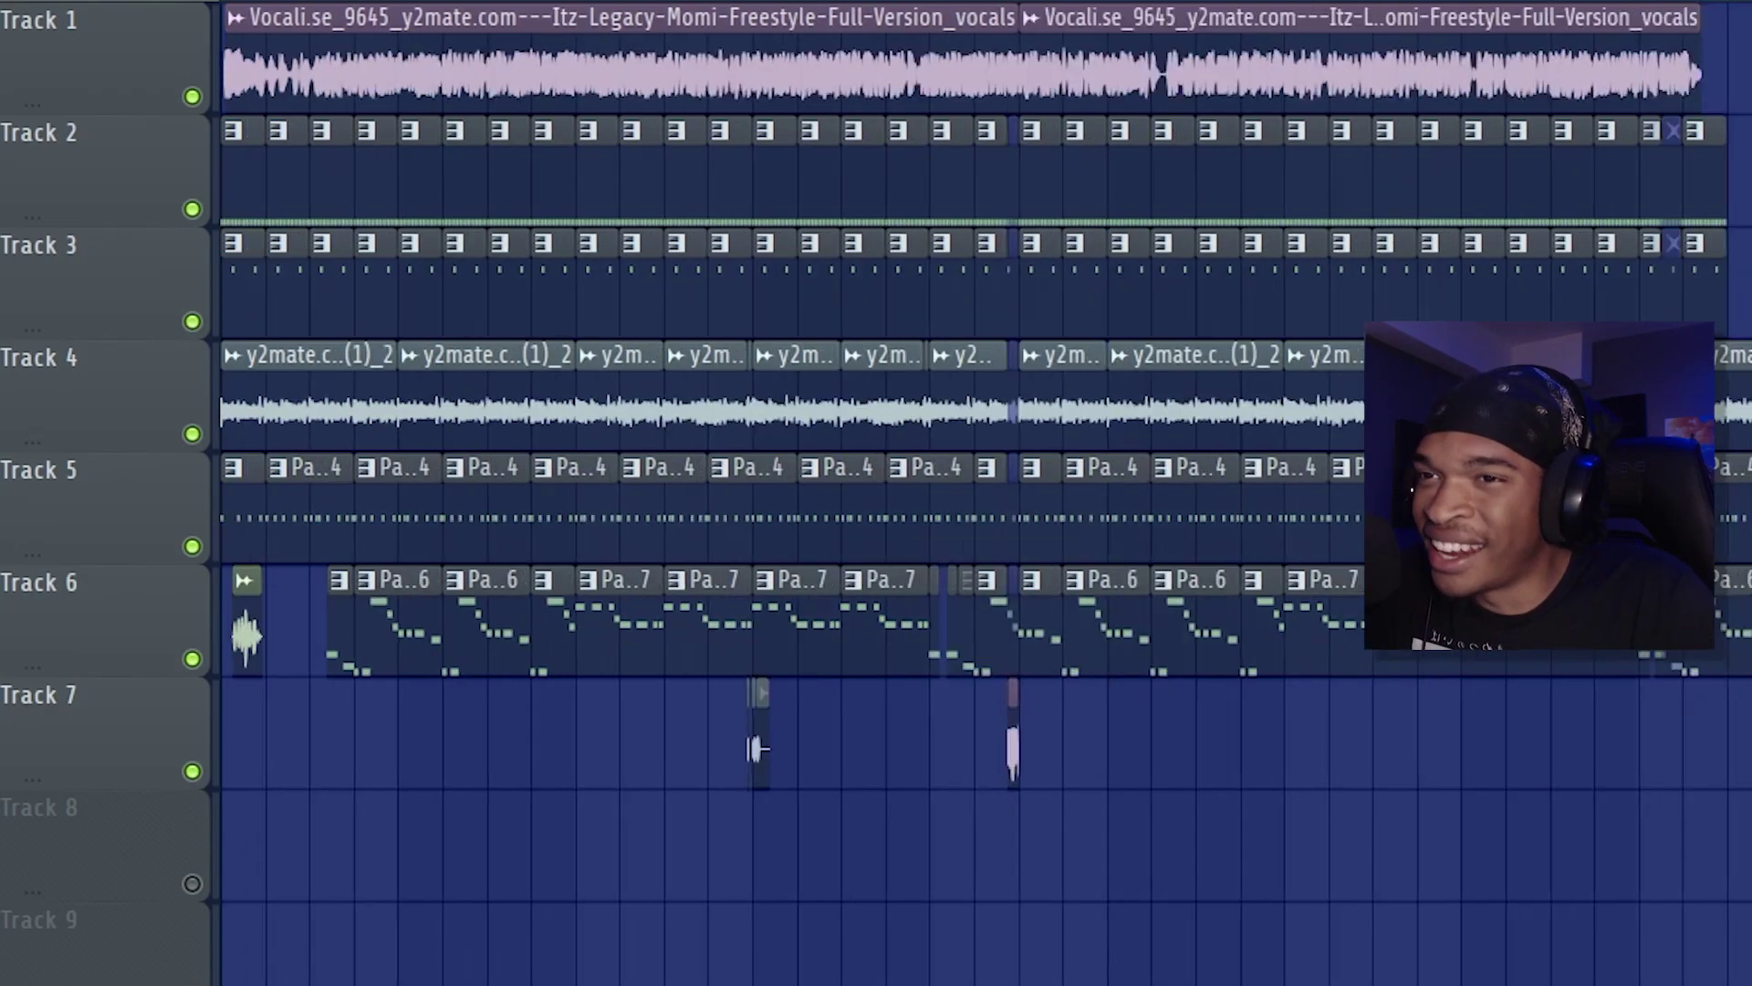
scroll(987, 493, "down", 1, "ctrl")
scroll(986, 493, "up", 2, "ctrl")
scroll(987, 492, "up", 4, "ctrl")
scroll(986, 493, "down", 3, "ctrl")
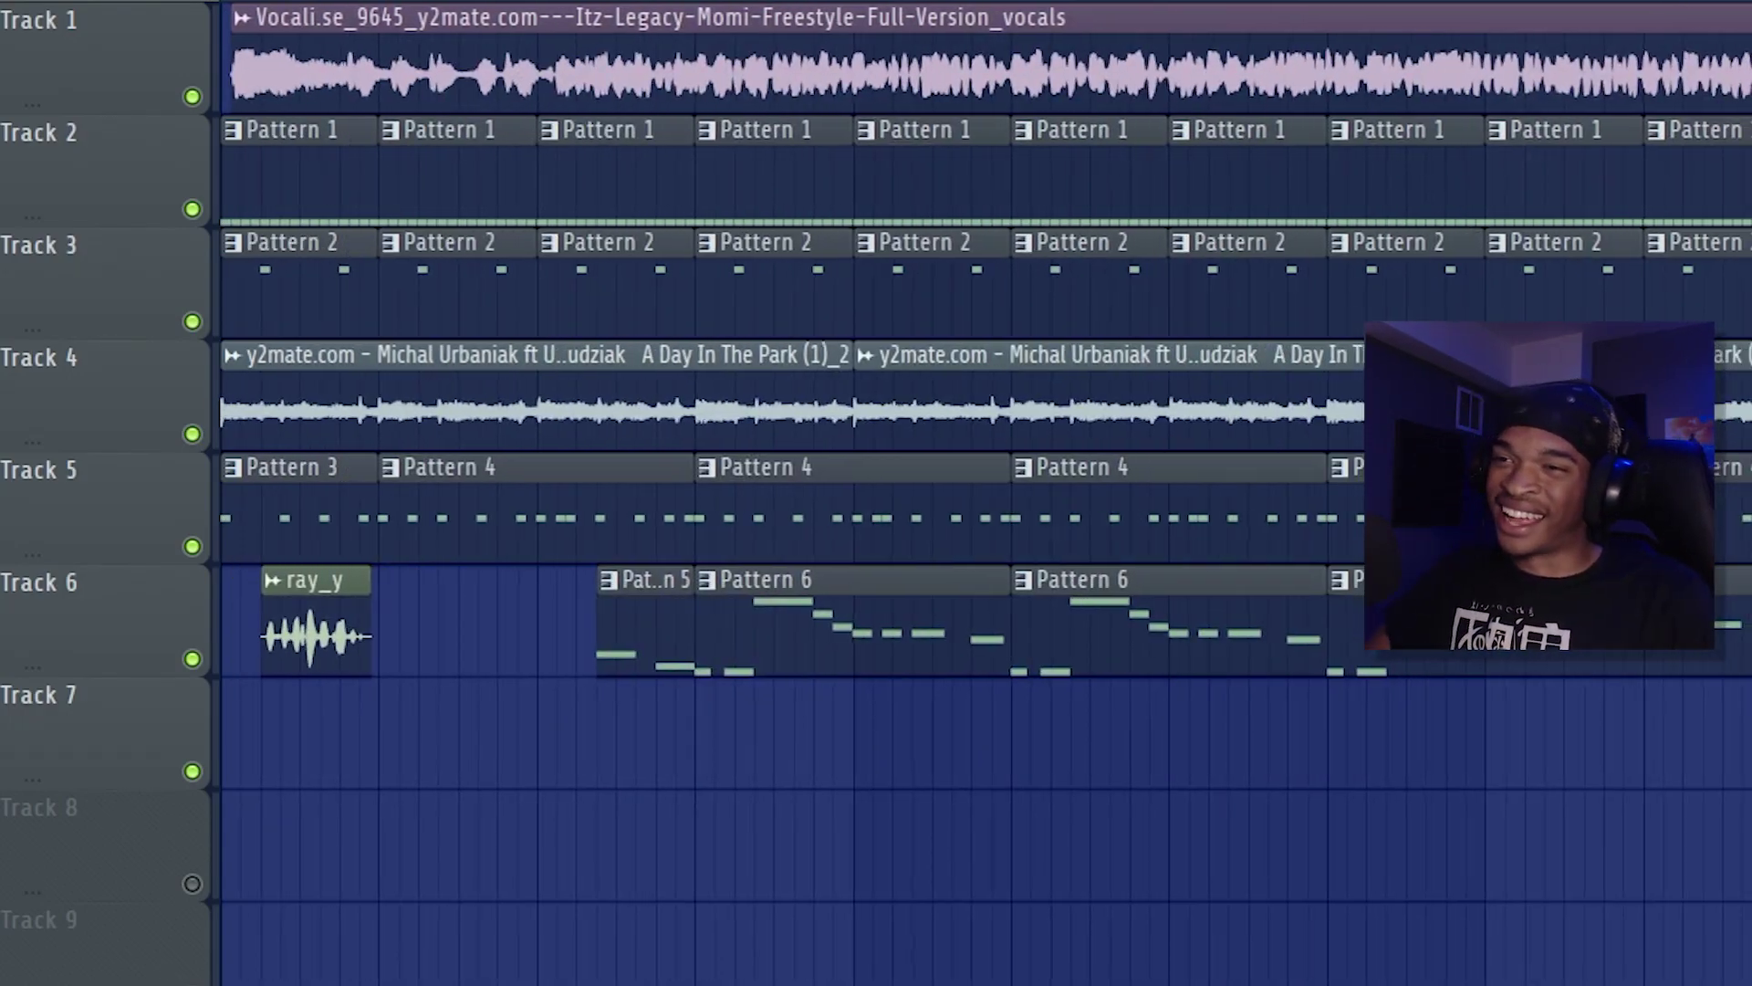
scroll(986, 493, "down", 2, "ctrl")
scroll(987, 493, "down", 2, "ctrl")
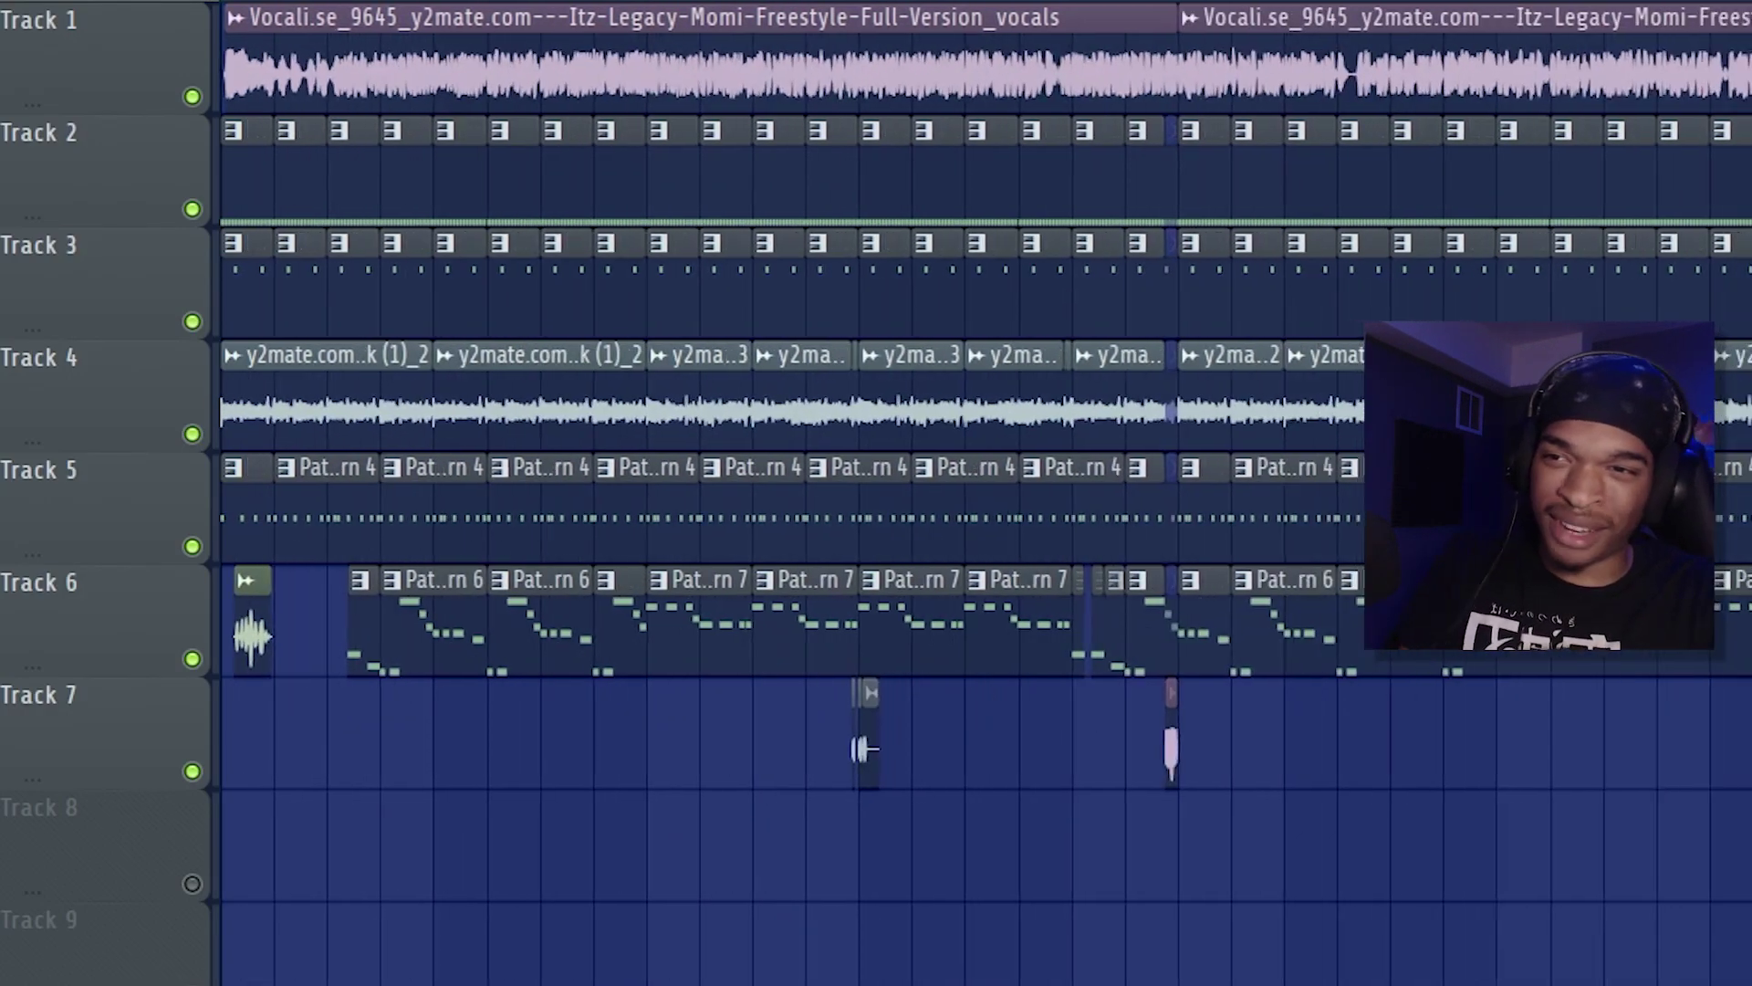
scroll(986, 493, "up", 4, "ctrl")
scroll(986, 493, "up", 5, "ctrl")
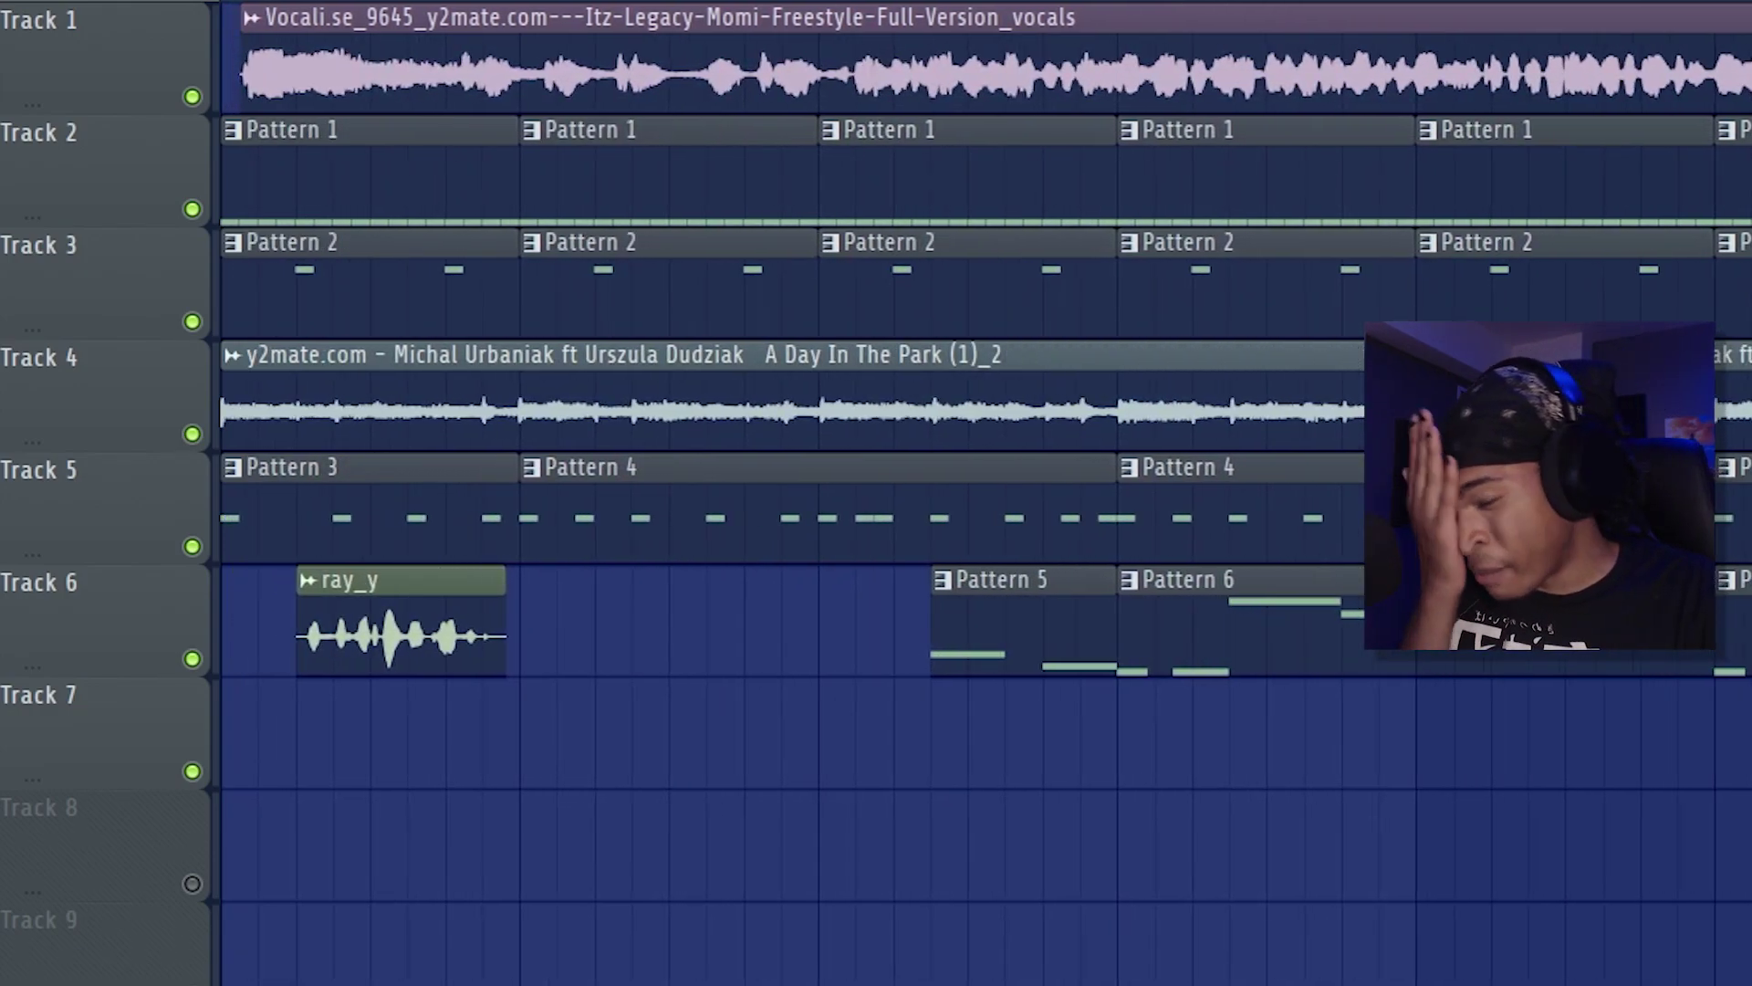
scroll(985, 493, "up", 3, "ctrl")
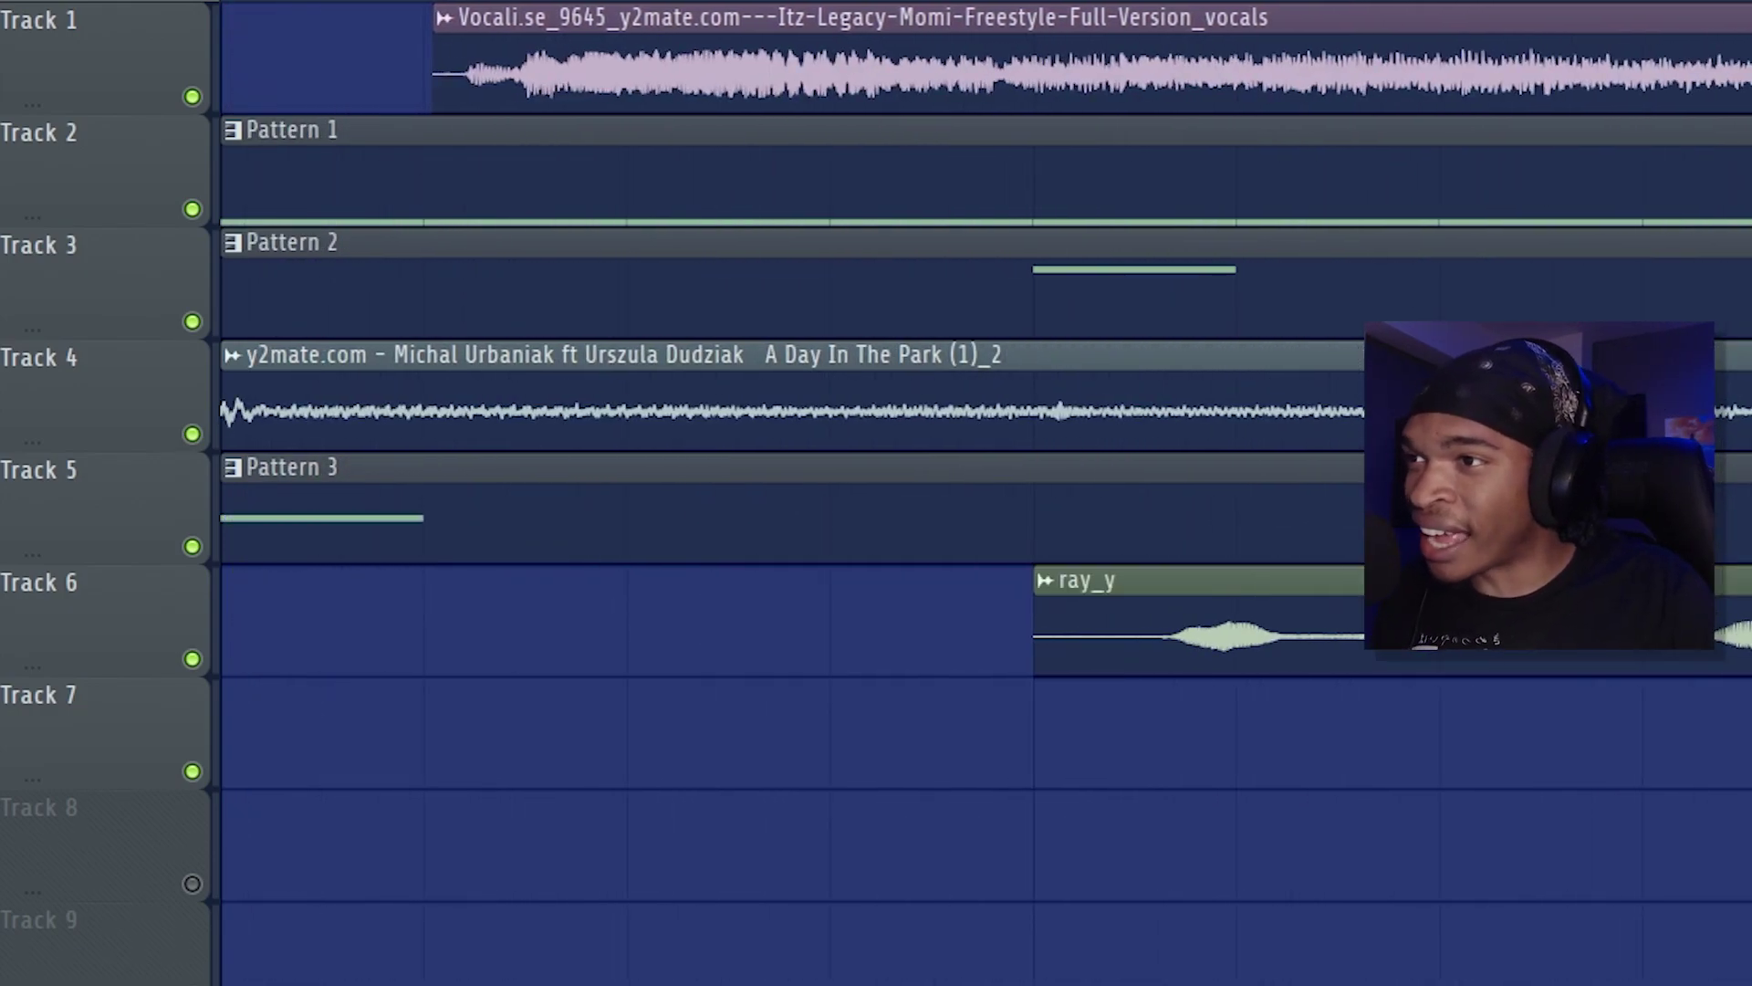
scroll(986, 494, "down", 1, "ctrl")
key("space")
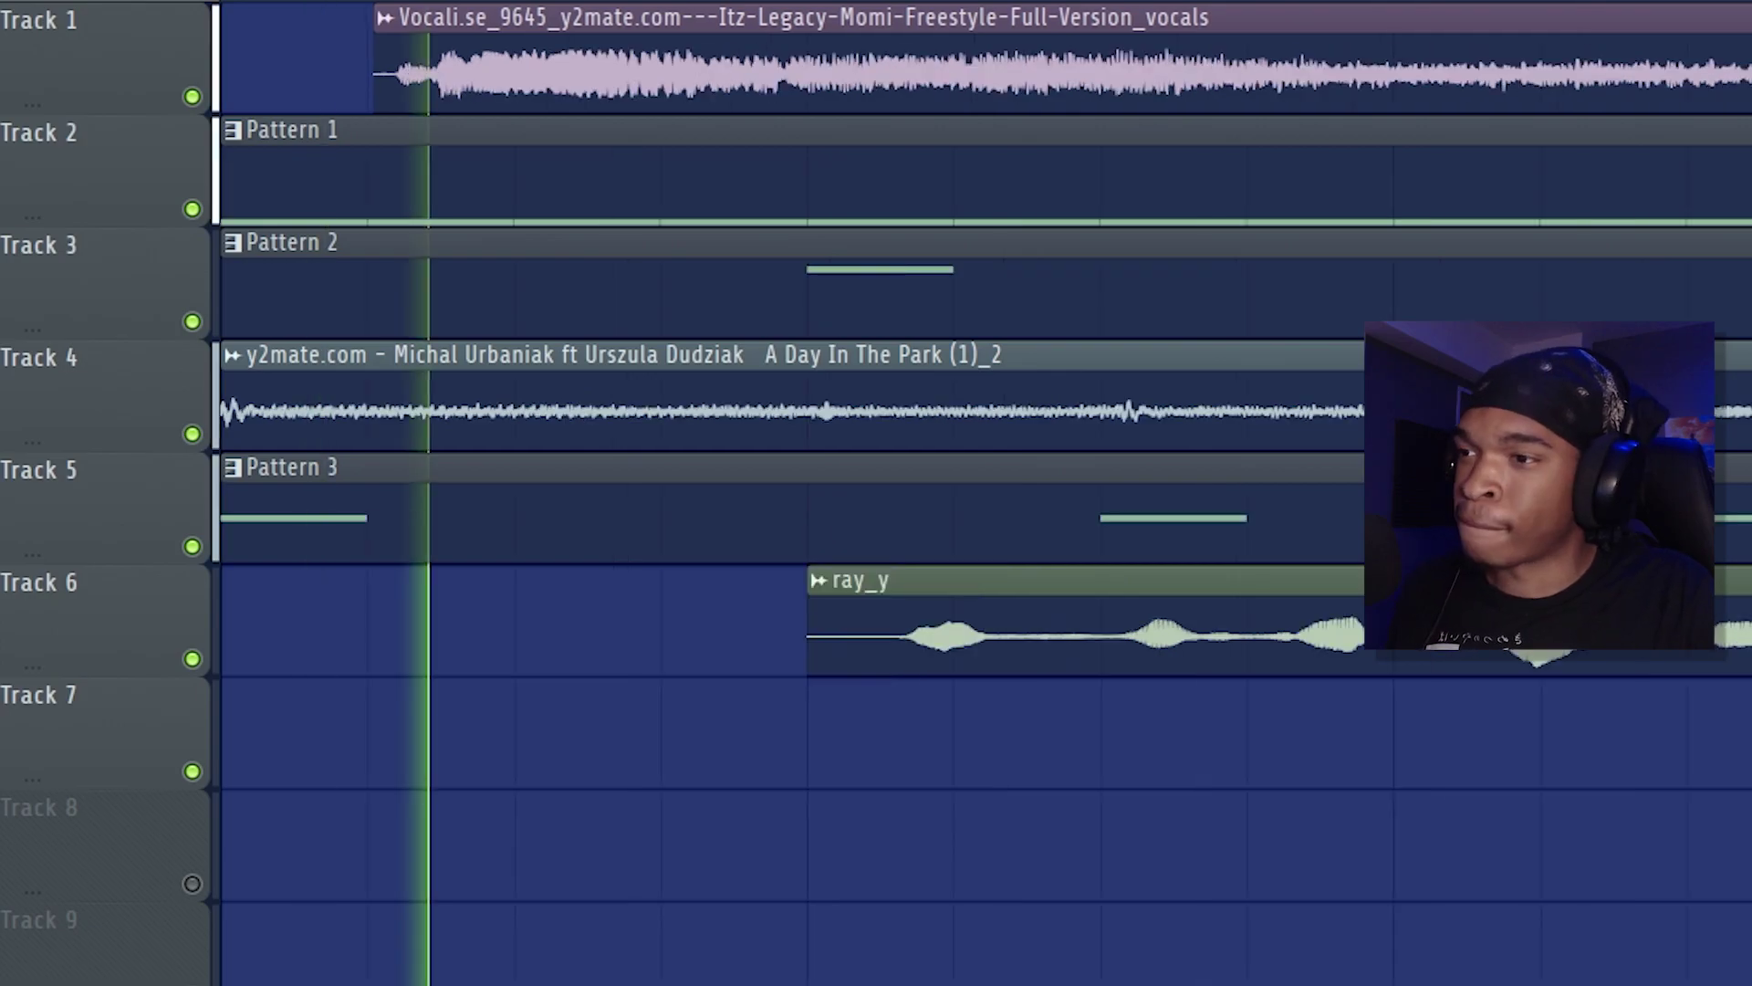